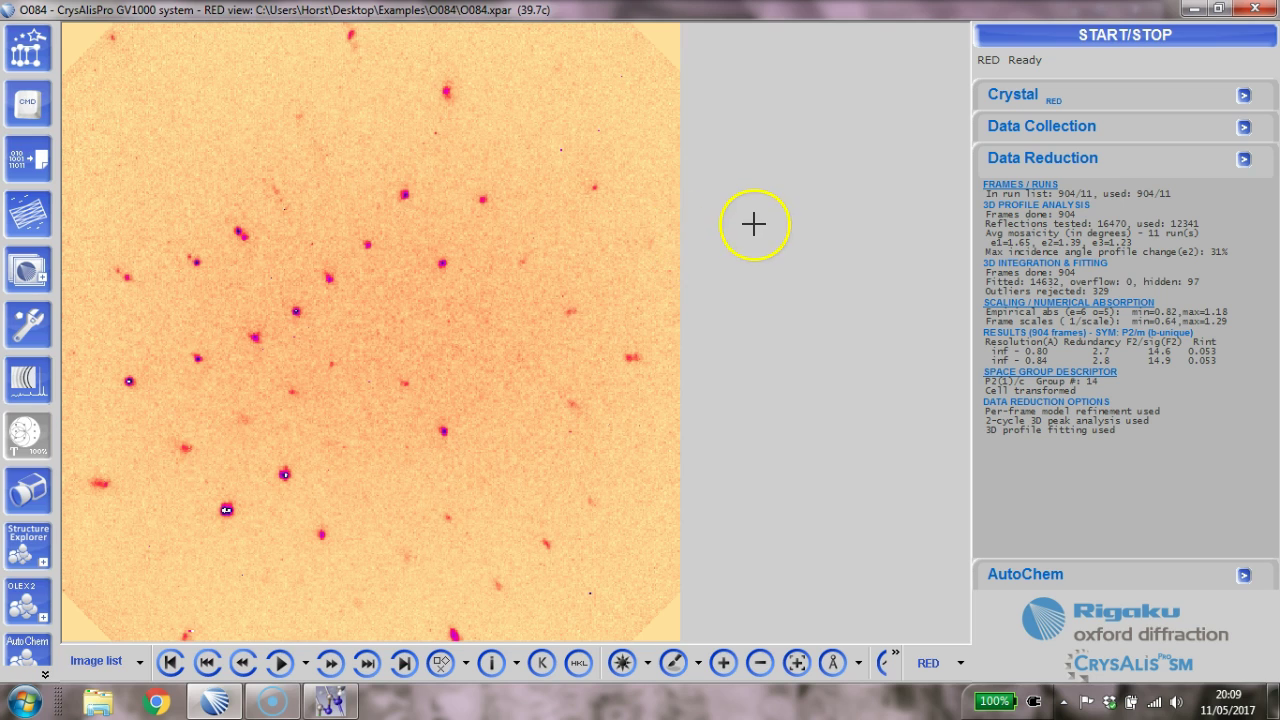
# Solve the O084 structure in Olex2 with 'solve', giving an initial P2(1)/c model (R1 0.230)
pyautogui.click(327, 702)
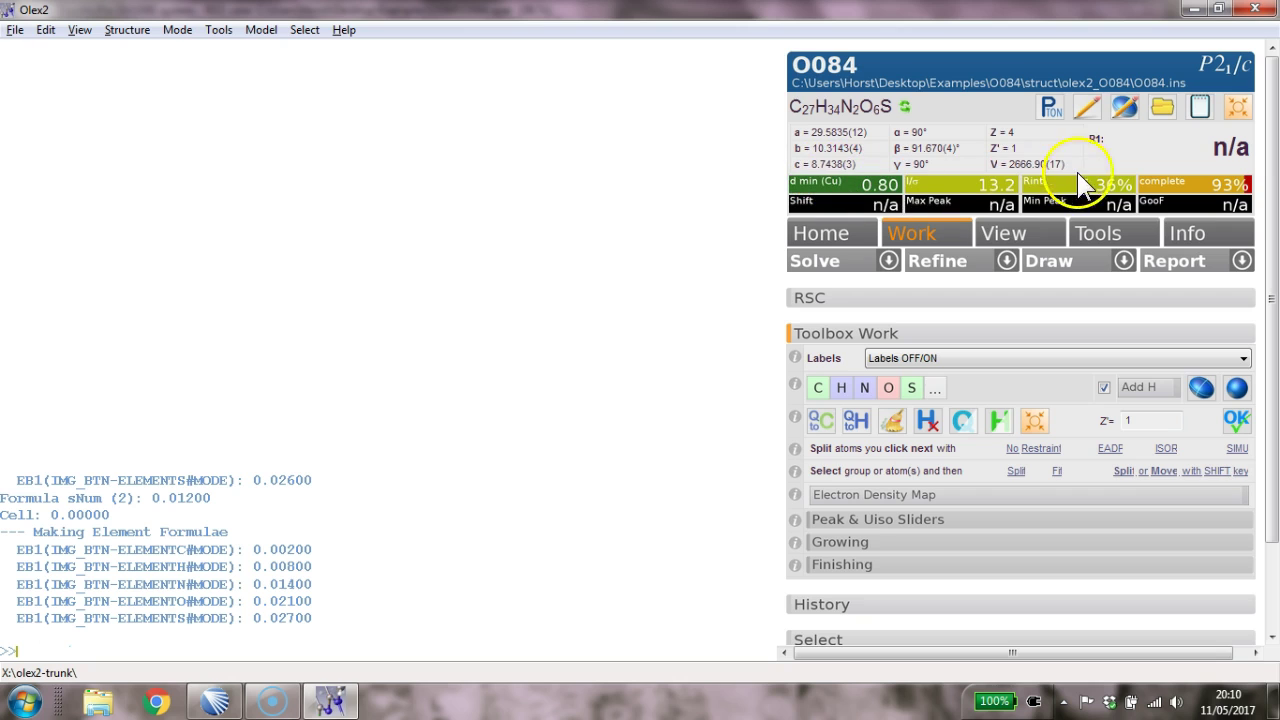
pyautogui.click(912, 240)
pyautogui.press('Return')
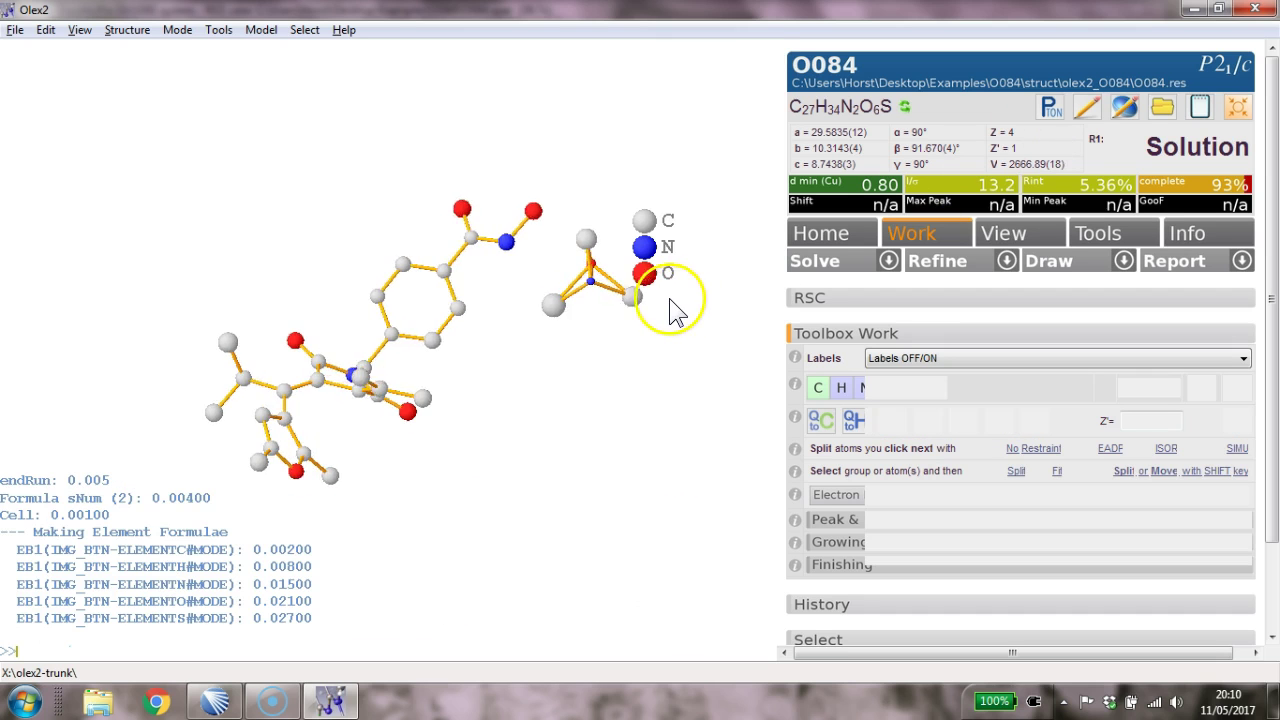
# Make all O084 atoms anisotropic with 'anis' and refine to R1 19.99%, then inspect the small fragment
pyautogui.moveTo(647, 418); pyautogui.dragTo(585, 350)
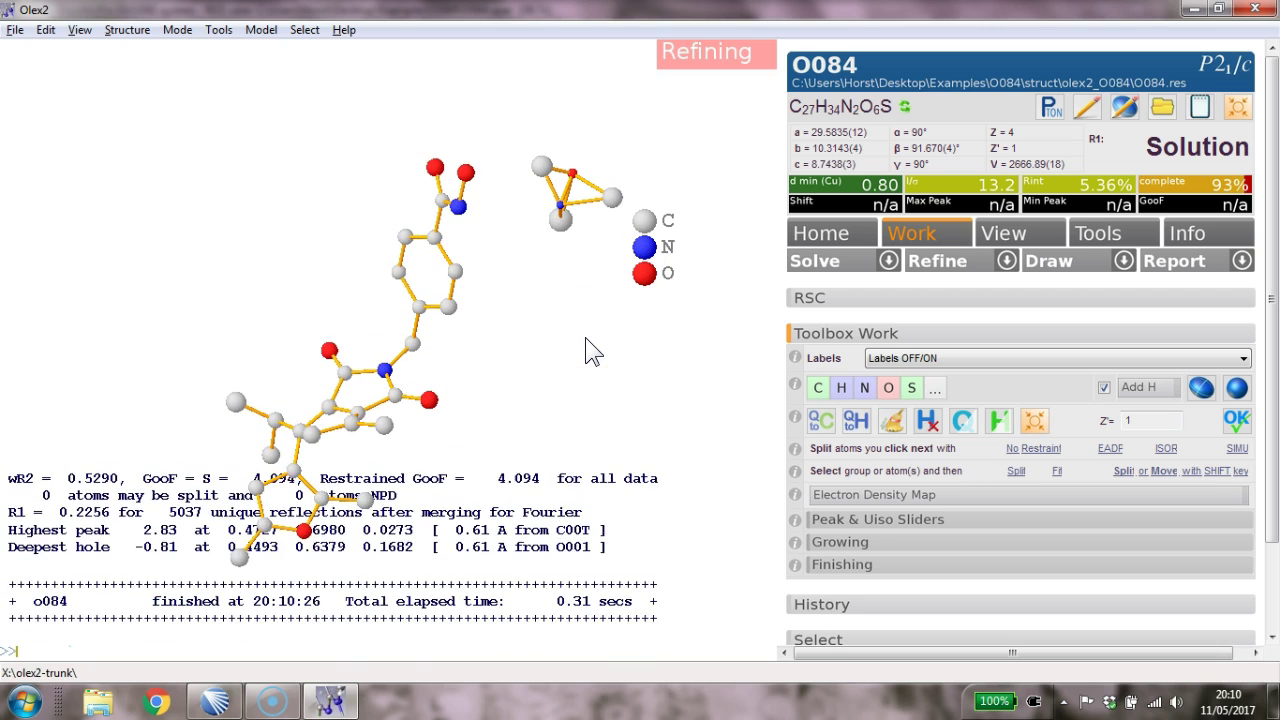
pyautogui.moveTo(586, 338); pyautogui.dragTo(617, 336)
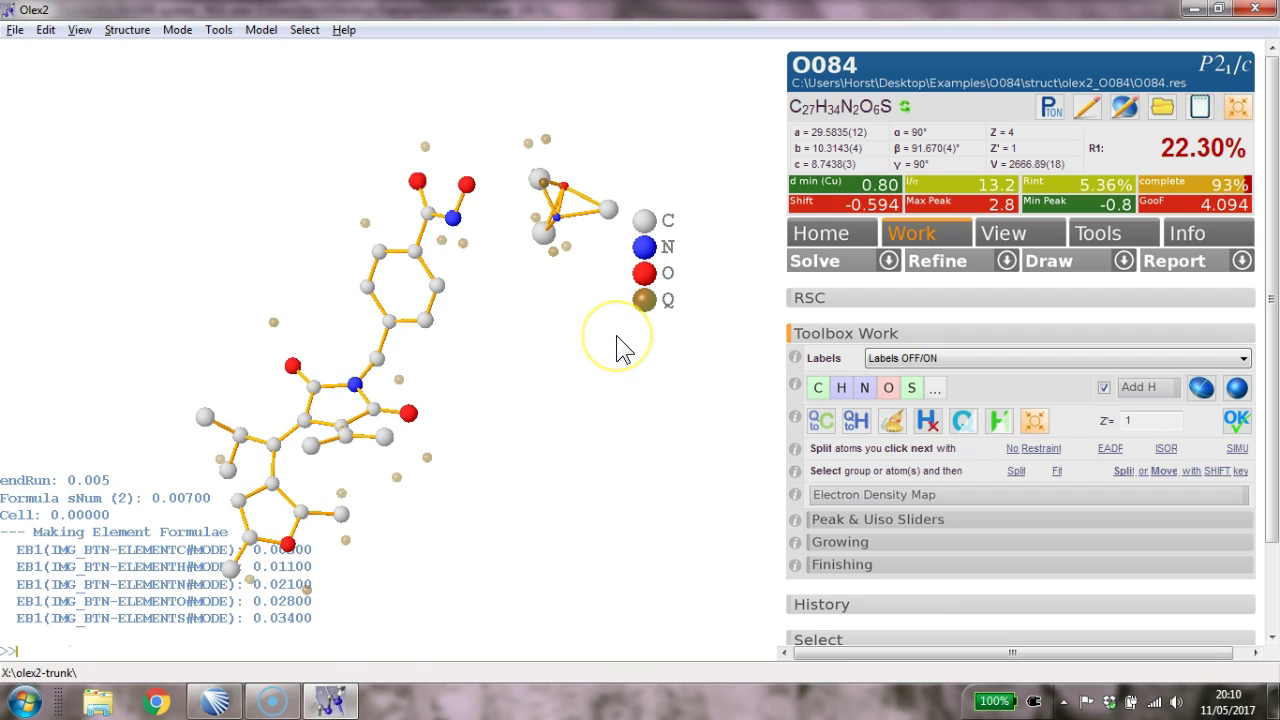
pyautogui.write('is')
pyautogui.press('Return')
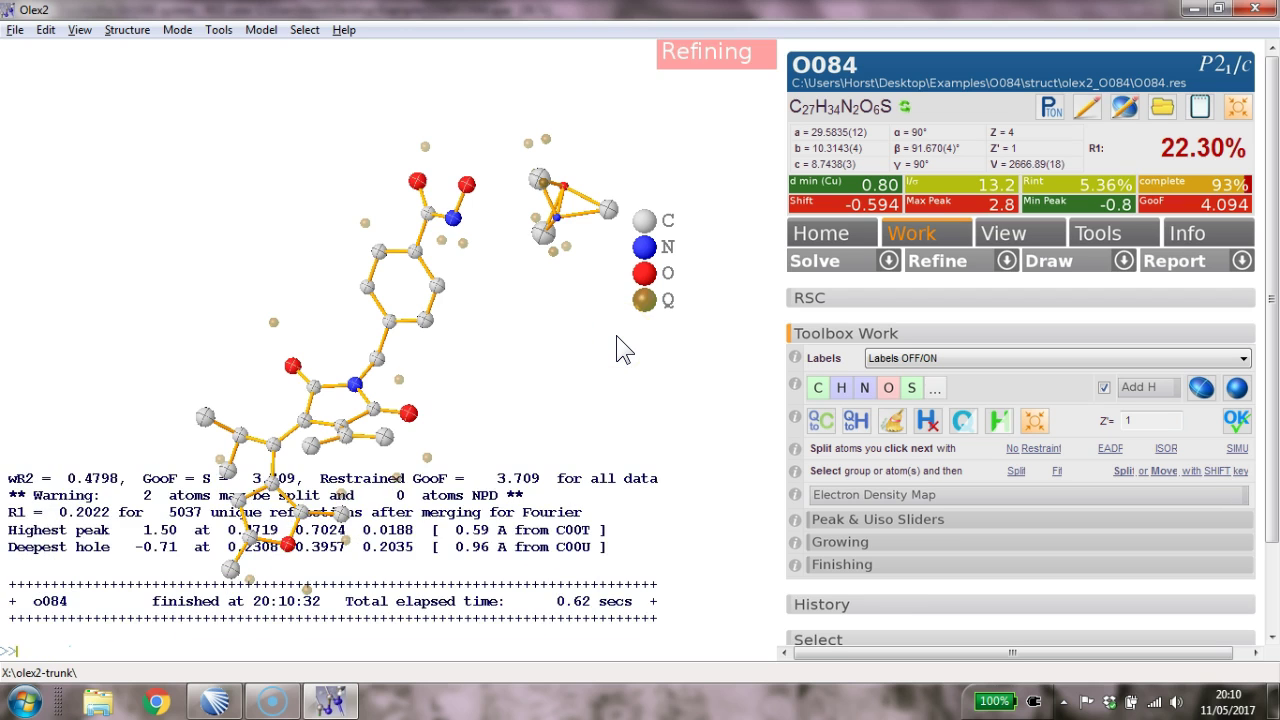
pyautogui.moveTo(617, 336); pyautogui.dragTo(549, 232)
pyautogui.moveTo(568, 306); pyautogui.dragTo(567, 312, button='right')
pyautogui.click(563, 406)
pyautogui.moveTo(563, 406)
pyautogui.mouseDown()
pyautogui.moveTo(523, 371)
pyautogui.moveTo(538, 383)
pyautogui.mouseUp()
pyautogui.moveTo(623, 209); pyautogui.dragTo(610, 358)
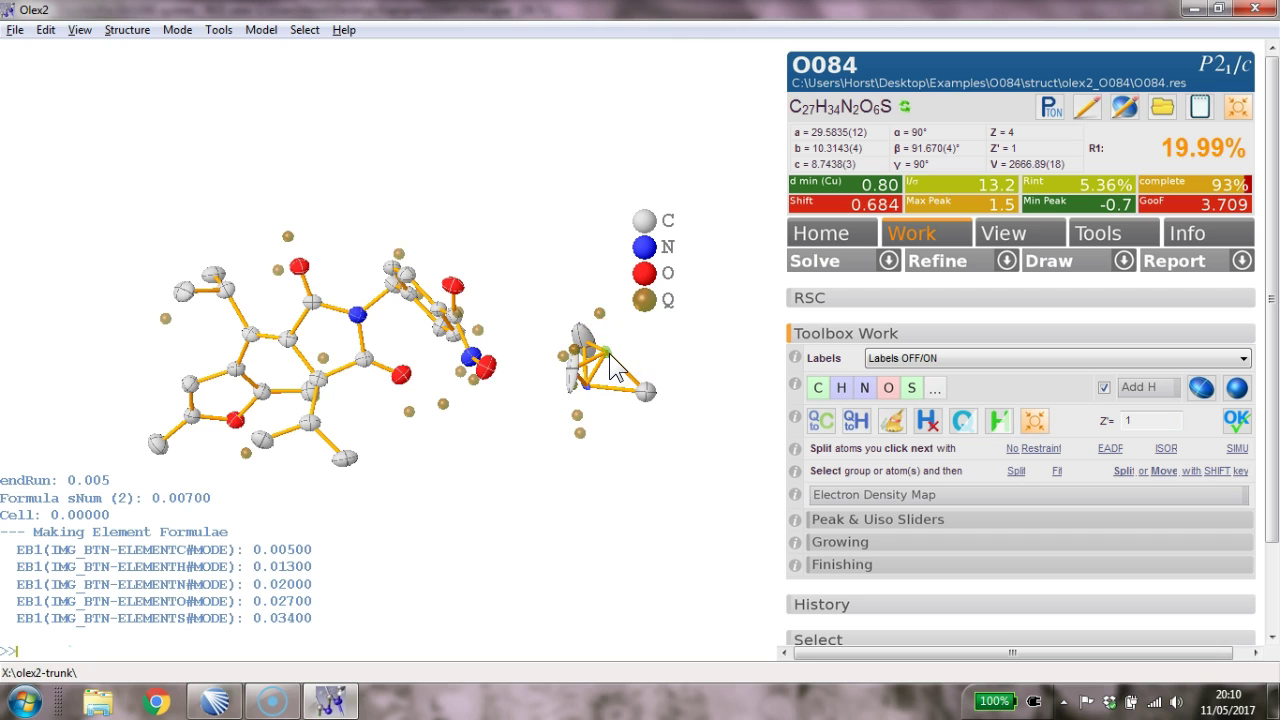
# Isolate the three-atom fragment with 'uniq' and delete the misplaced N002N atom
pyautogui.write('iq')
pyautogui.press('Return')
pyautogui.moveTo(609, 353); pyautogui.dragTo(485, 330)
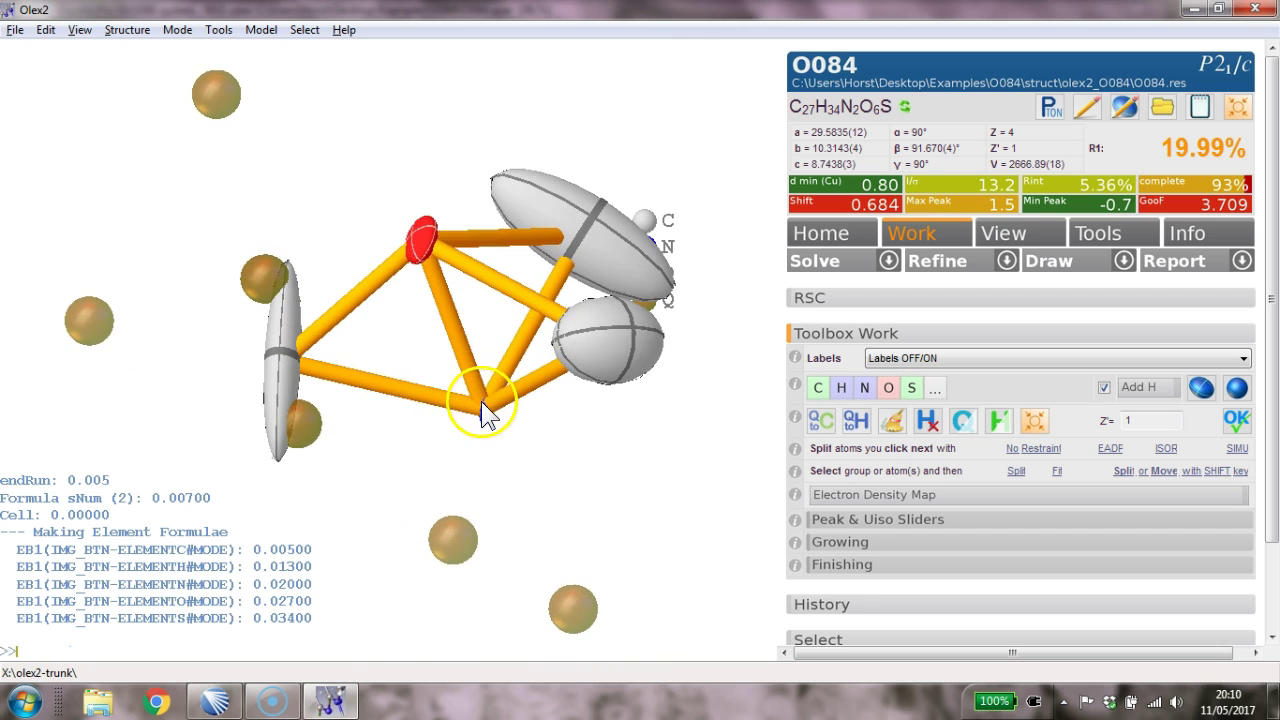
pyautogui.click(482, 408)
pyautogui.press('Delete')
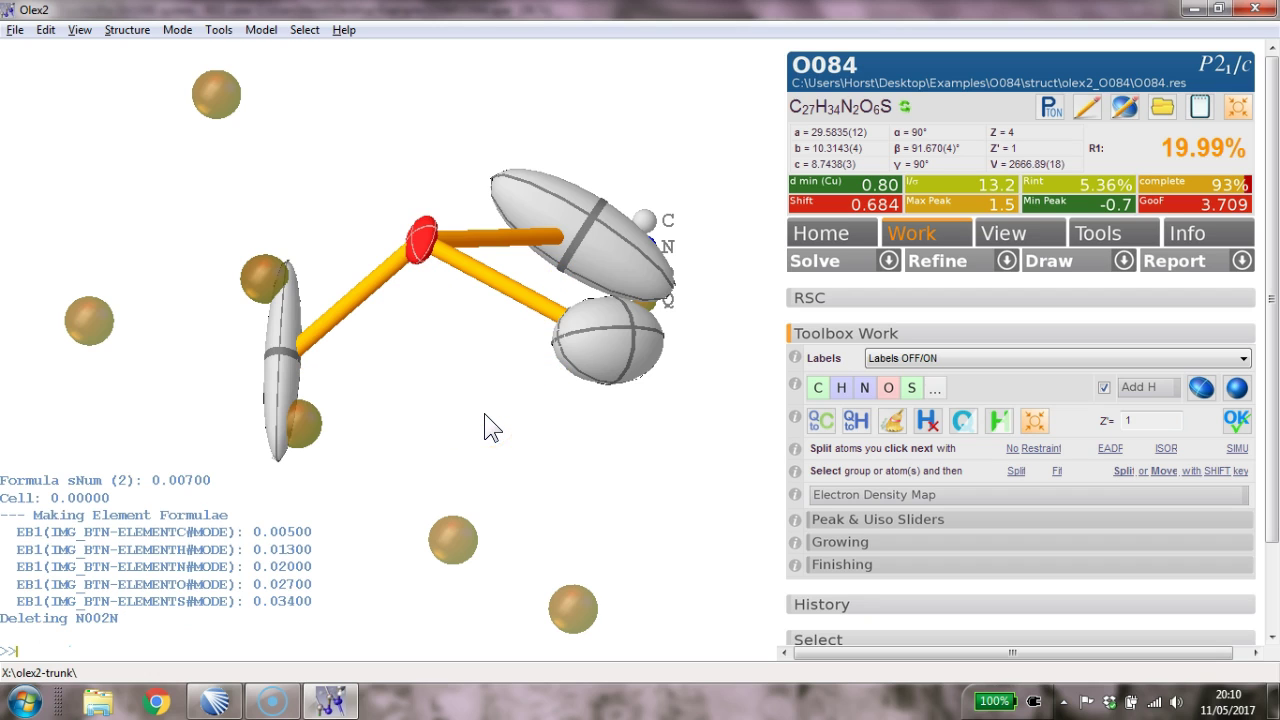
pyautogui.moveTo(486, 415); pyautogui.dragTo(481, 426)
# Rename the red atom to S and the left carbon to O with 'name'
pyautogui.click(432, 255)
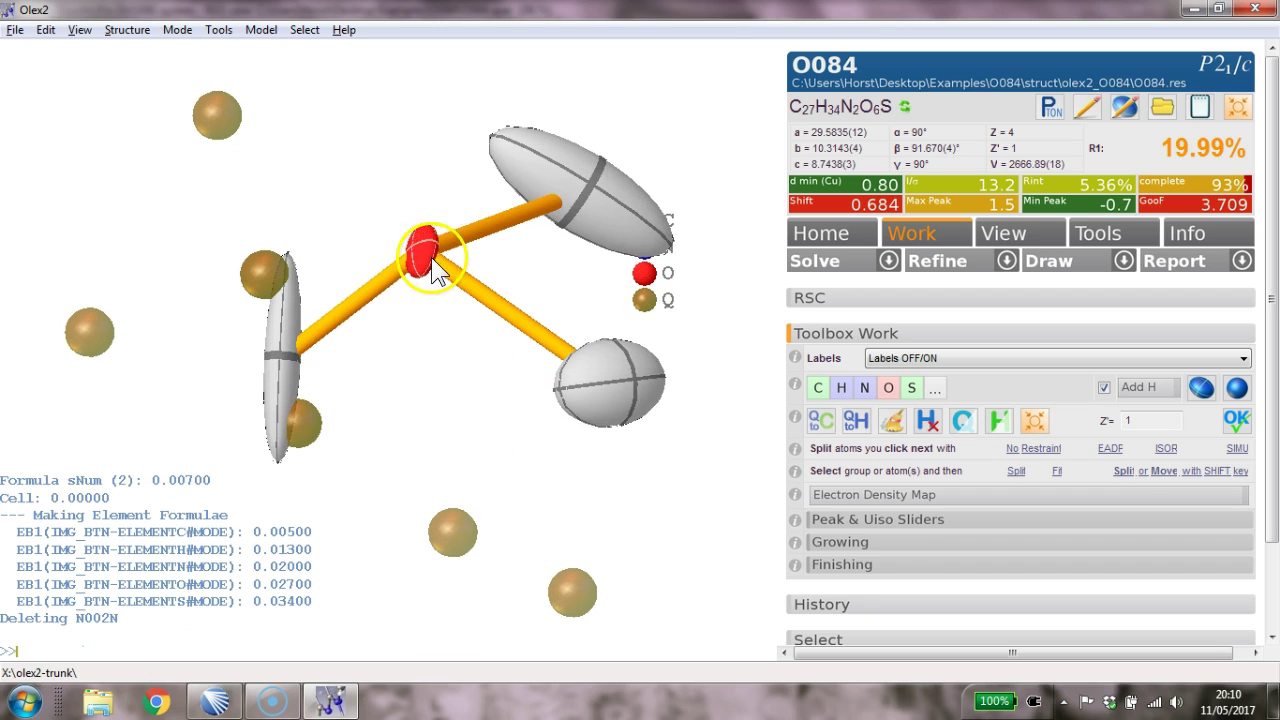
pyautogui.write('S')
pyautogui.press('Return')
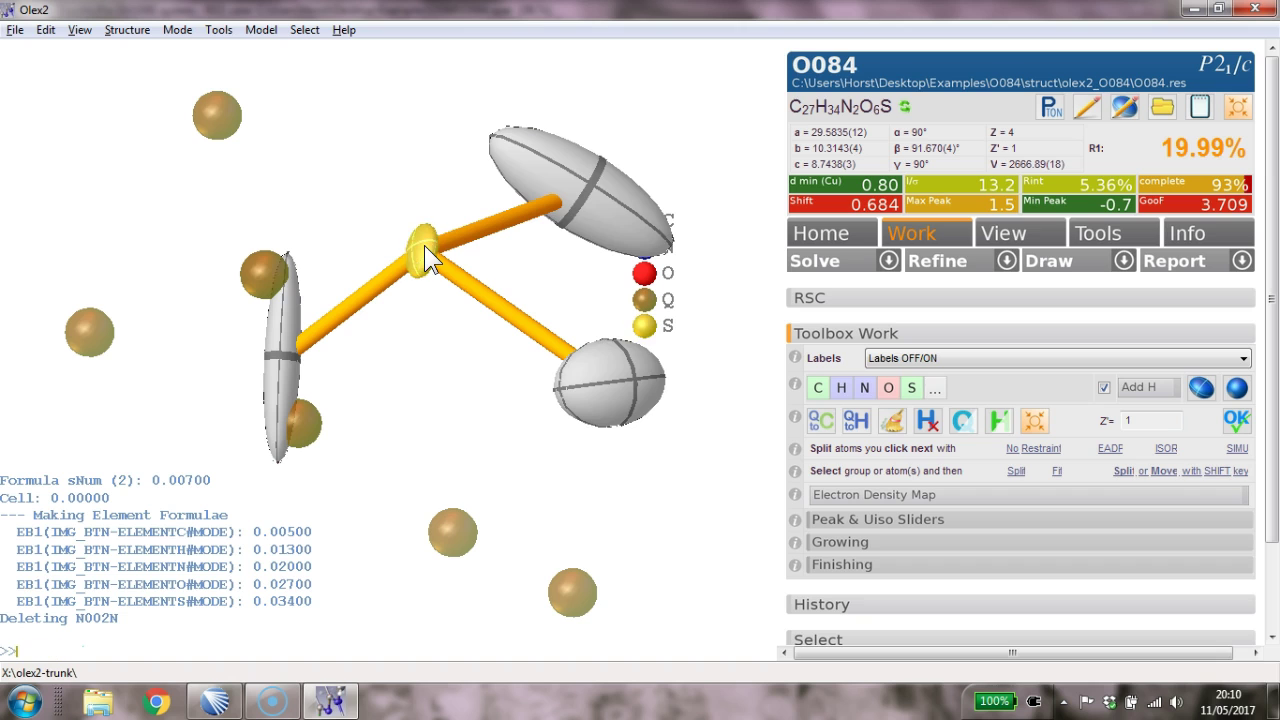
pyautogui.moveTo(502, 276); pyautogui.dragTo(454, 333)
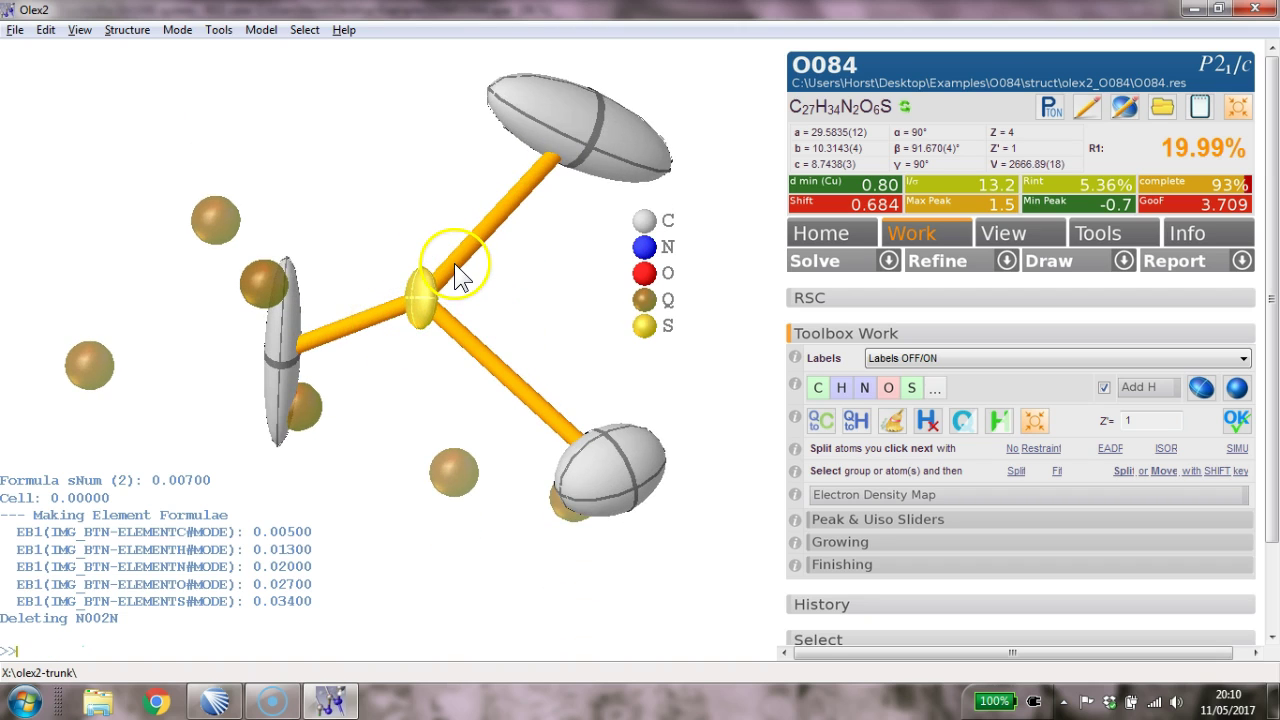
pyautogui.click(275, 343)
pyautogui.click(290, 334)
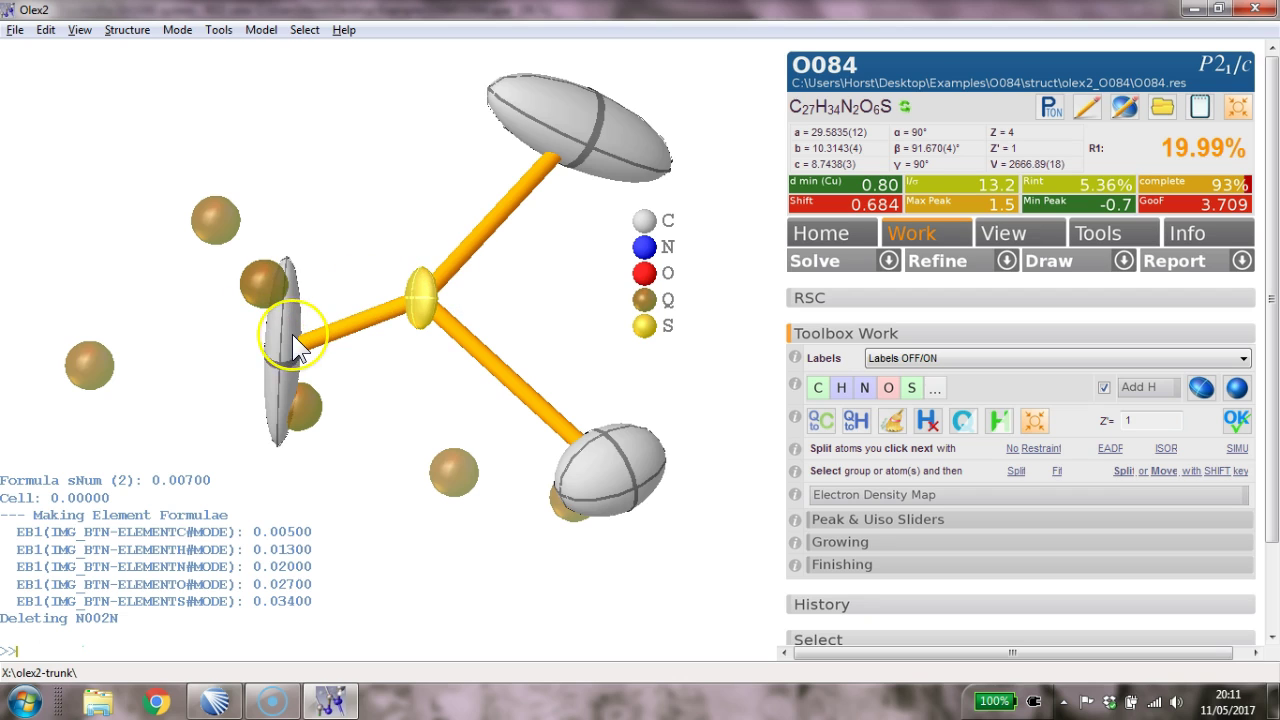
pyautogui.write('O')
pyautogui.press('Return')
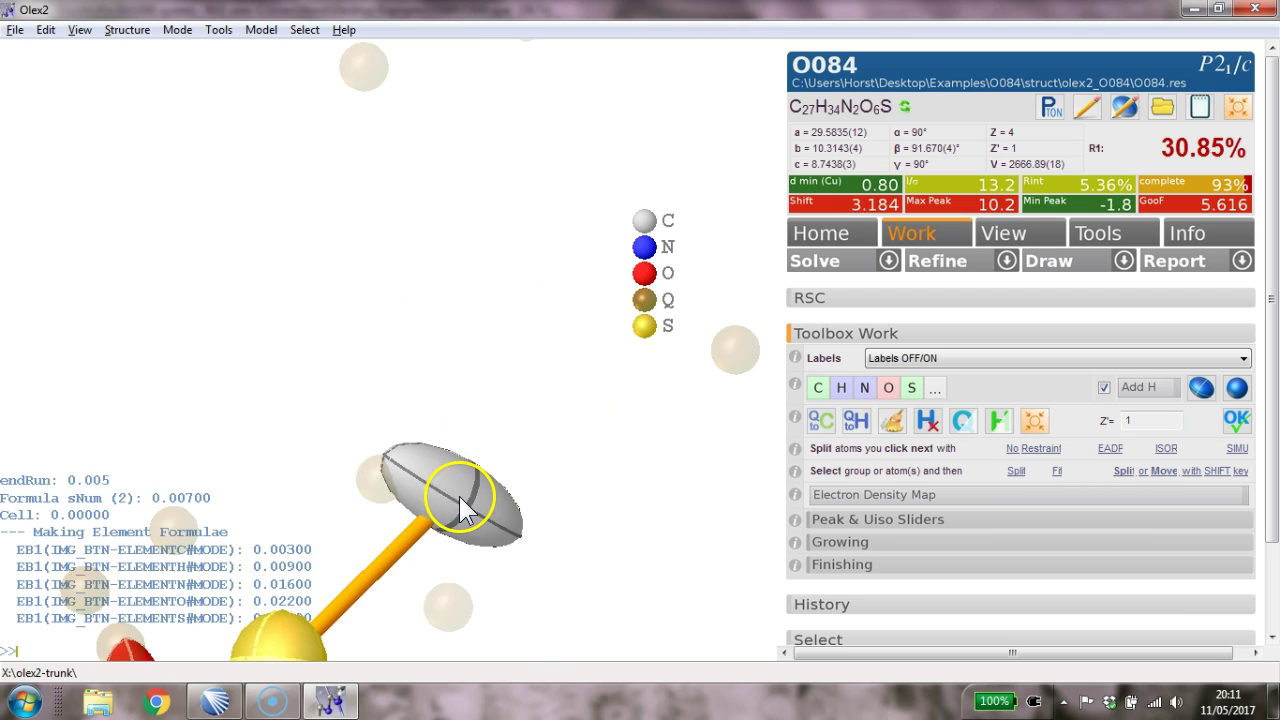
# Select the whole sulfur group for fitting, with residual Q-peaks hidden
pyautogui.moveTo(459, 496); pyautogui.dragTo(585, 216)
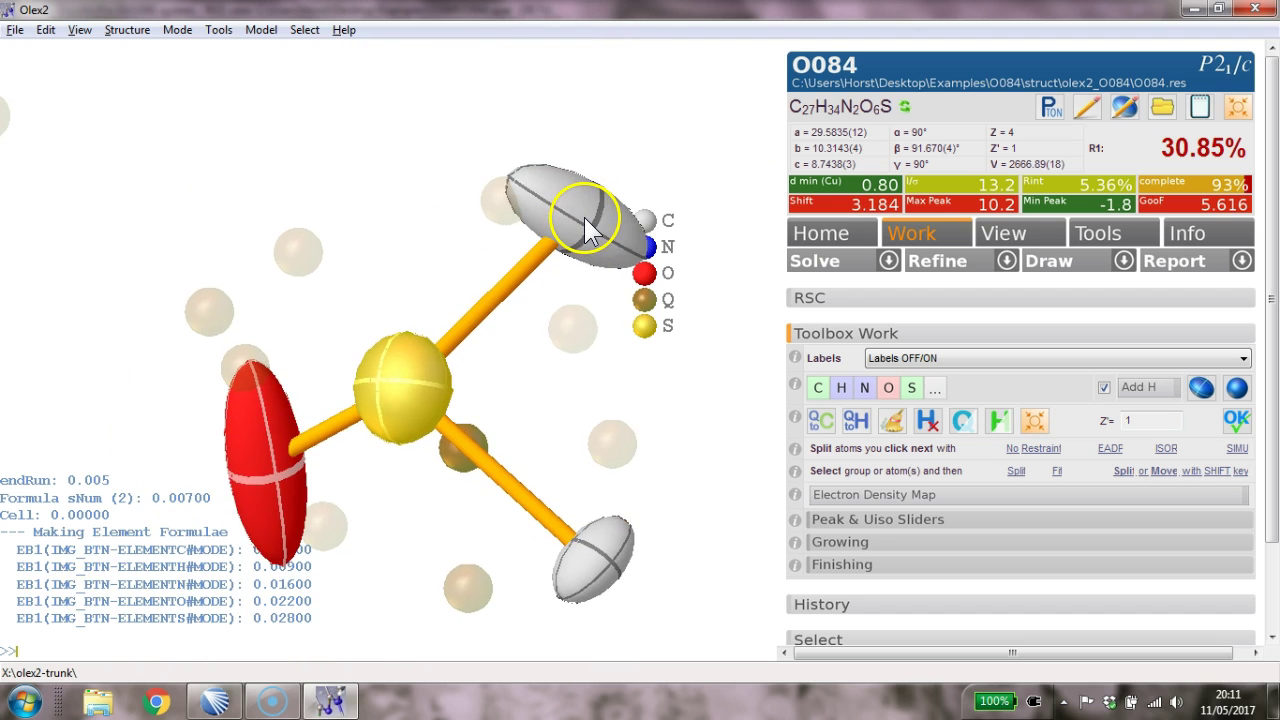
pyautogui.moveTo(634, 349); pyautogui.dragTo(631, 342)
pyautogui.moveTo(631, 342); pyautogui.dragTo(607, 313, button='right')
pyautogui.moveTo(633, 389); pyautogui.dragTo(623, 383)
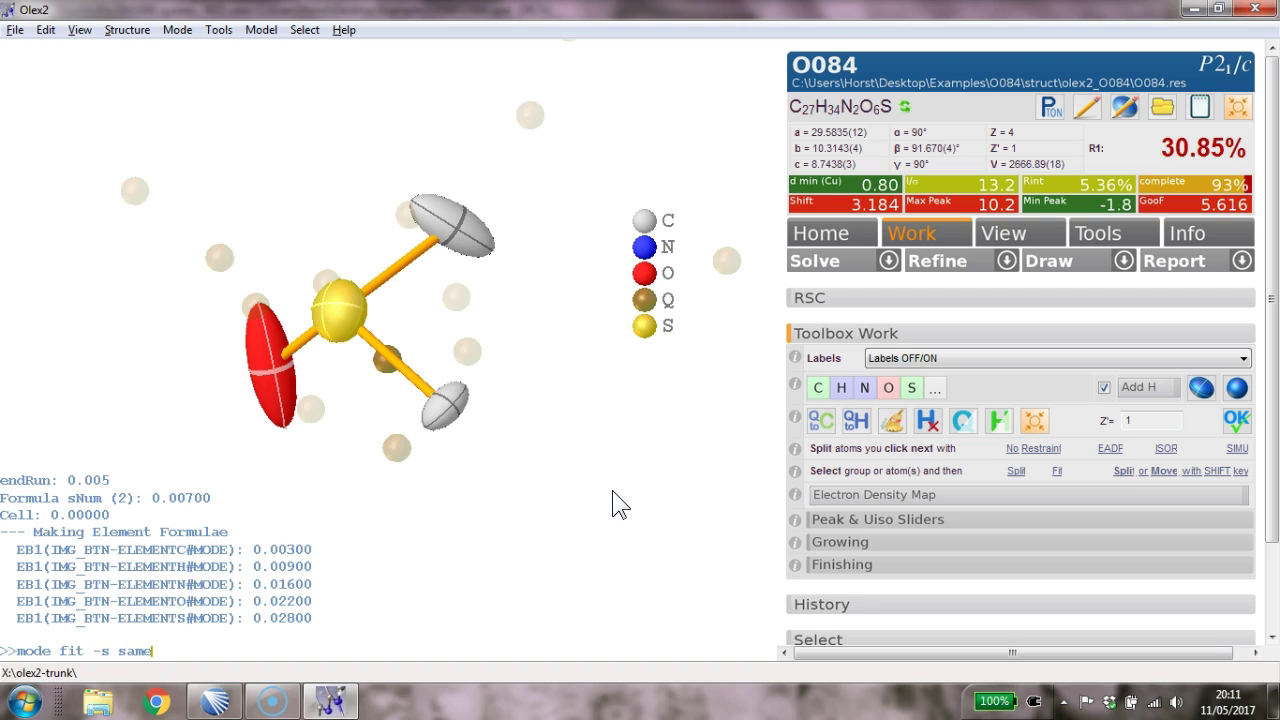
pyautogui.click(463, 403)
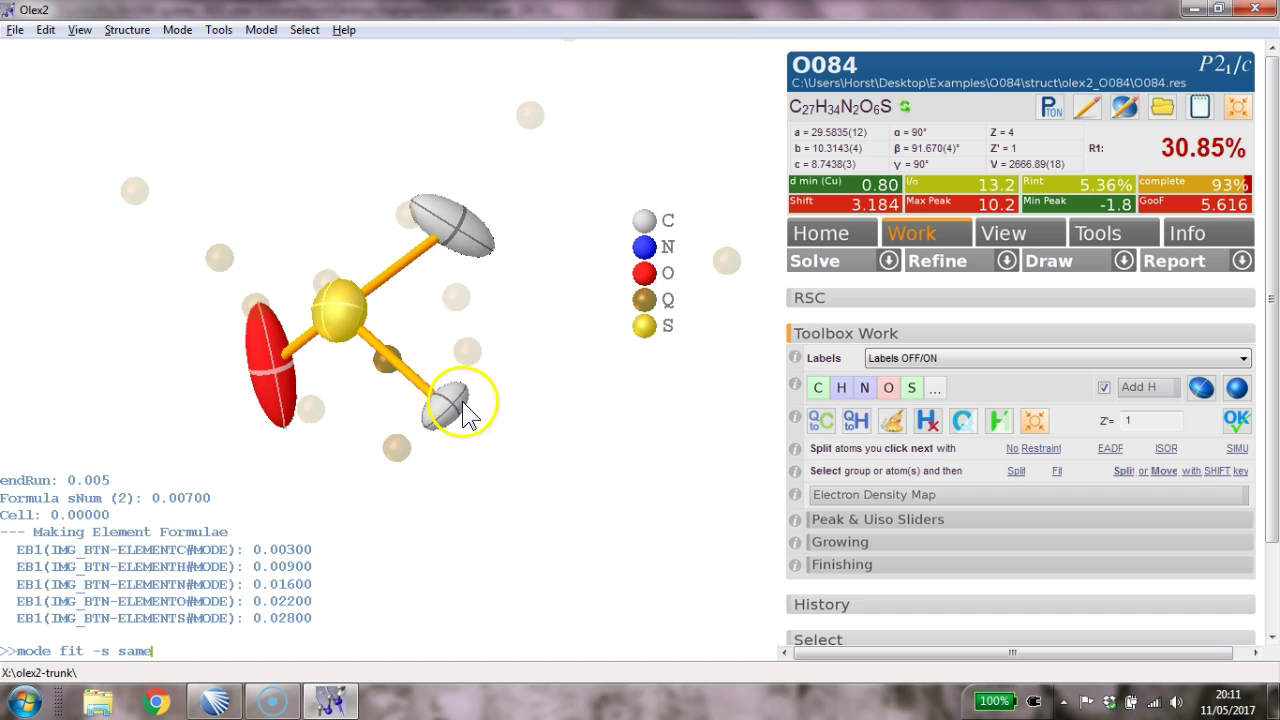
pyautogui.click(392, 355)
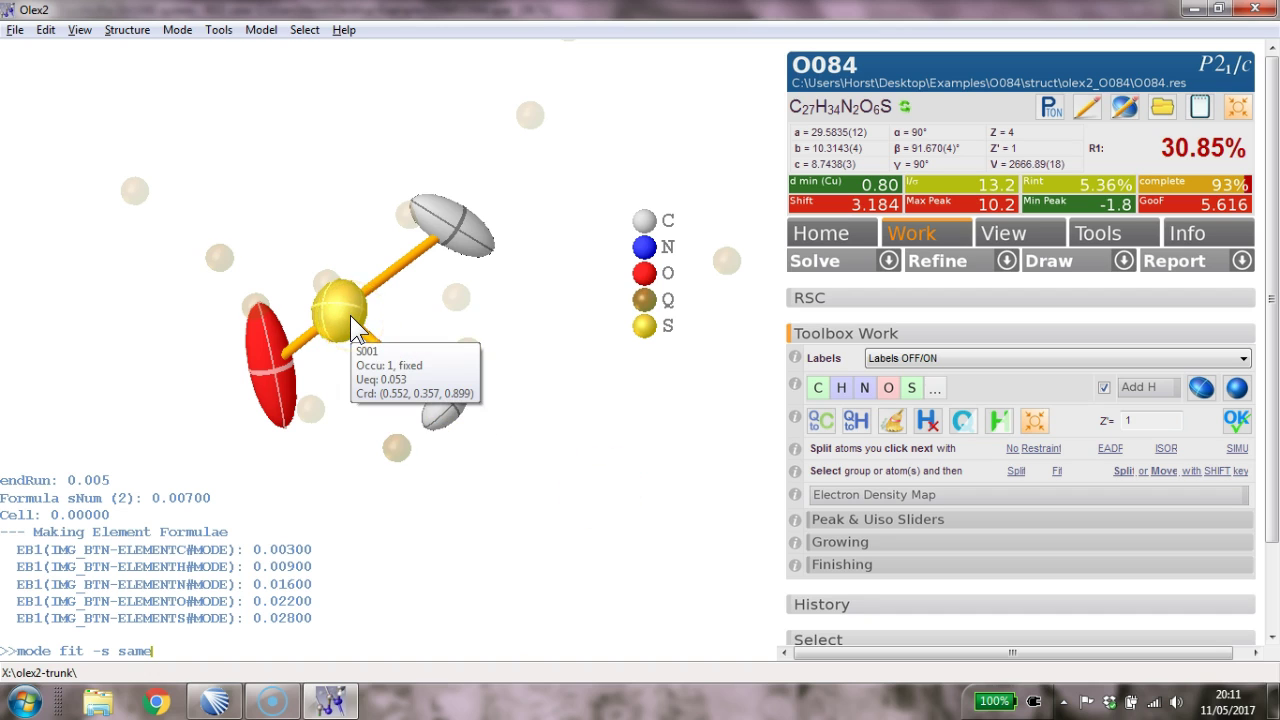
pyautogui.hotkey('ctrl', 'q')
pyautogui.press('Return')
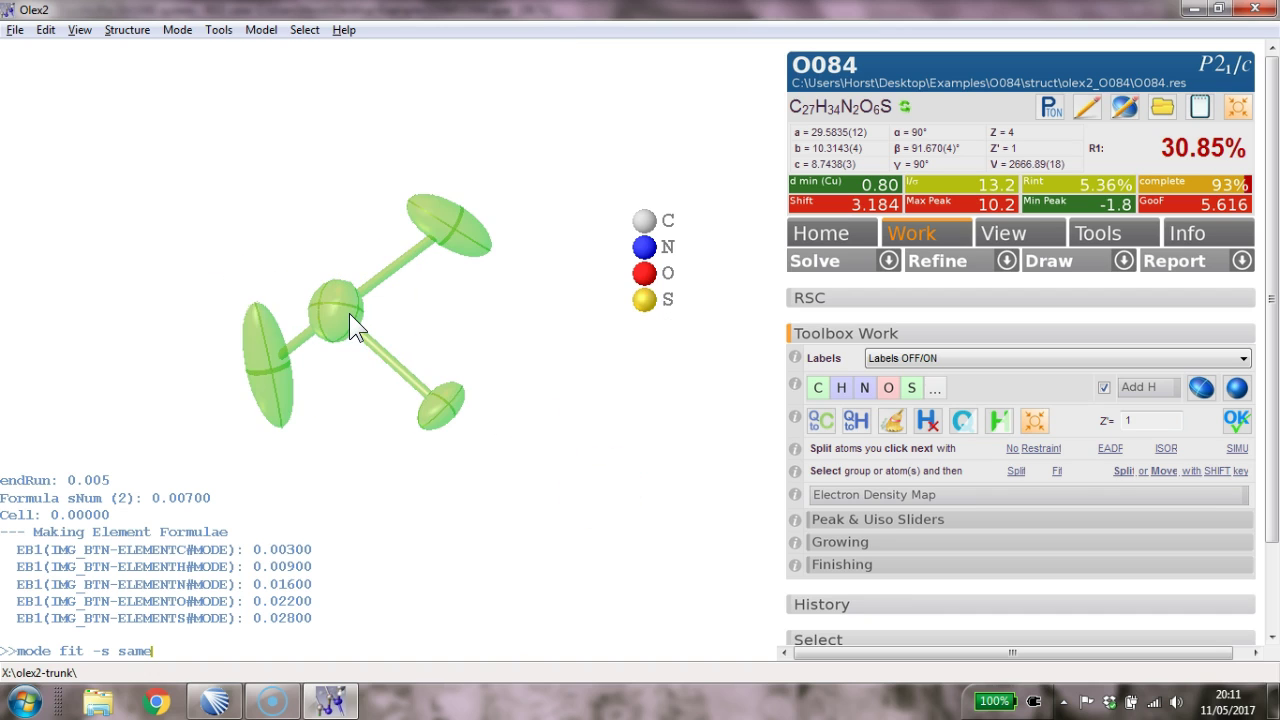
# Fit a SAME-restrained copy of the sulfur group and rotate it onto the residual Q-peaks
pyautogui.press('Return')
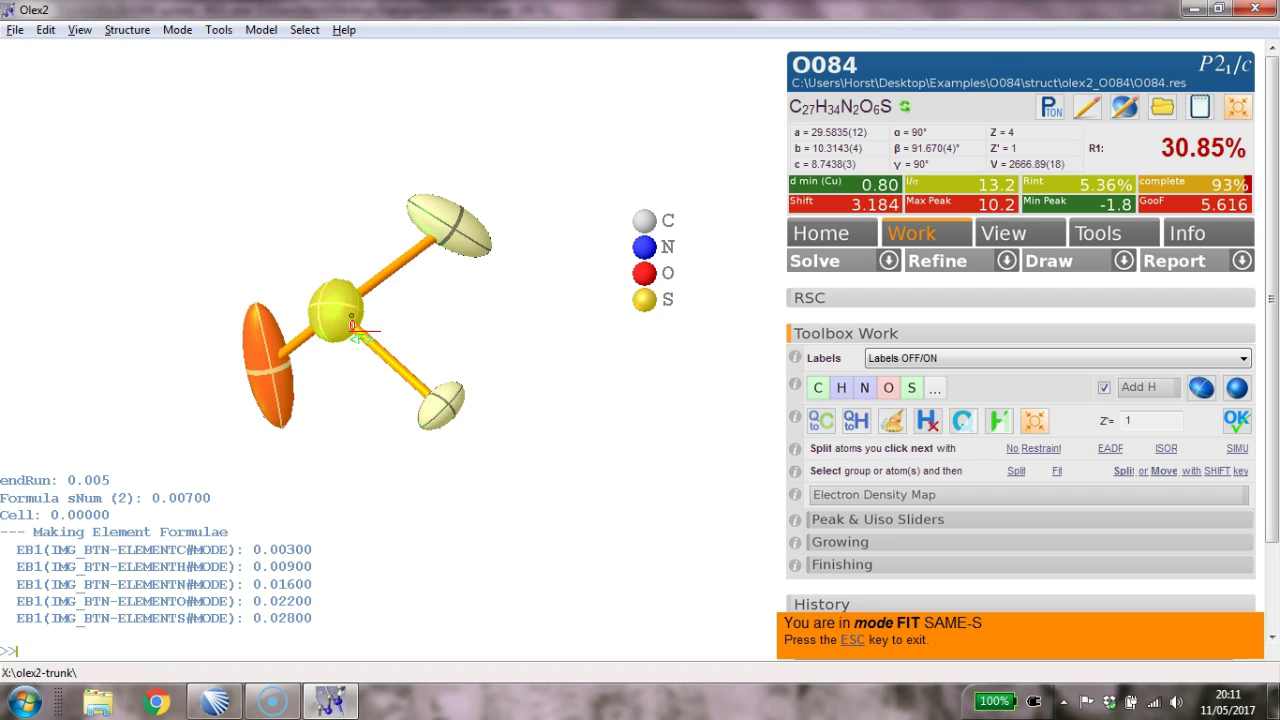
pyautogui.hotkey('ctrl', 'q')
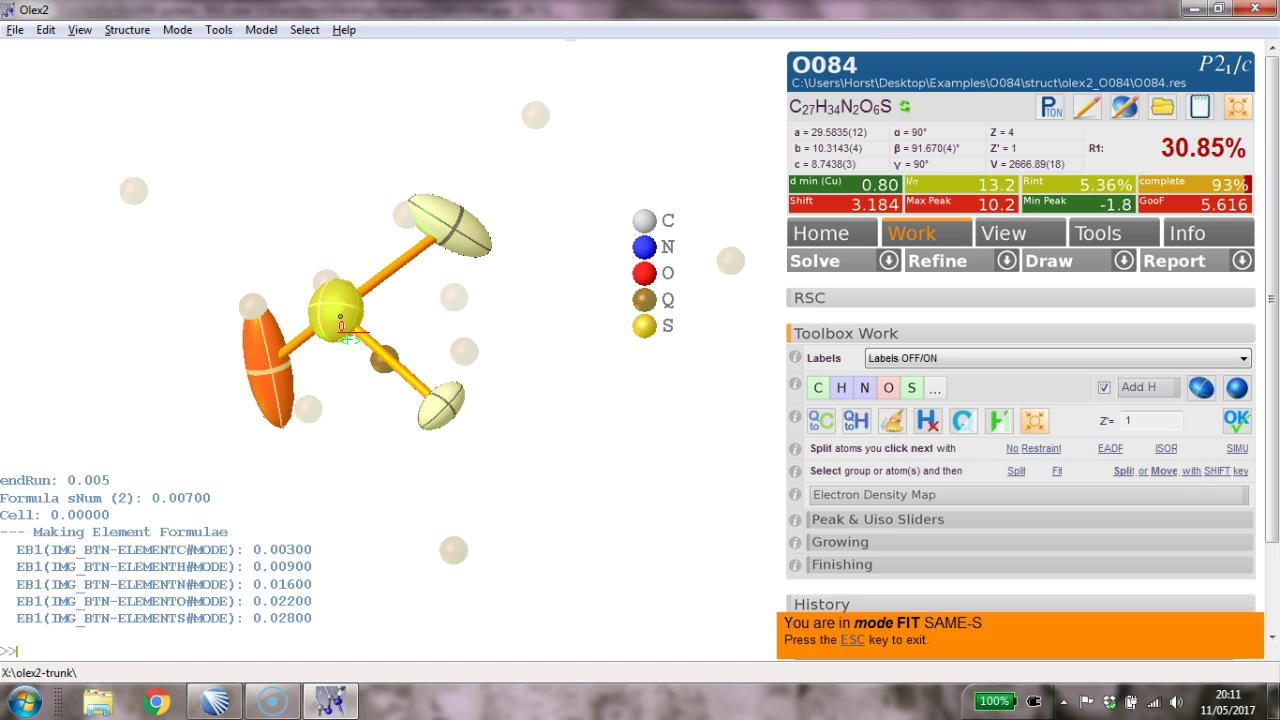
pyautogui.moveTo(339, 318); pyautogui.dragTo(410, 655)
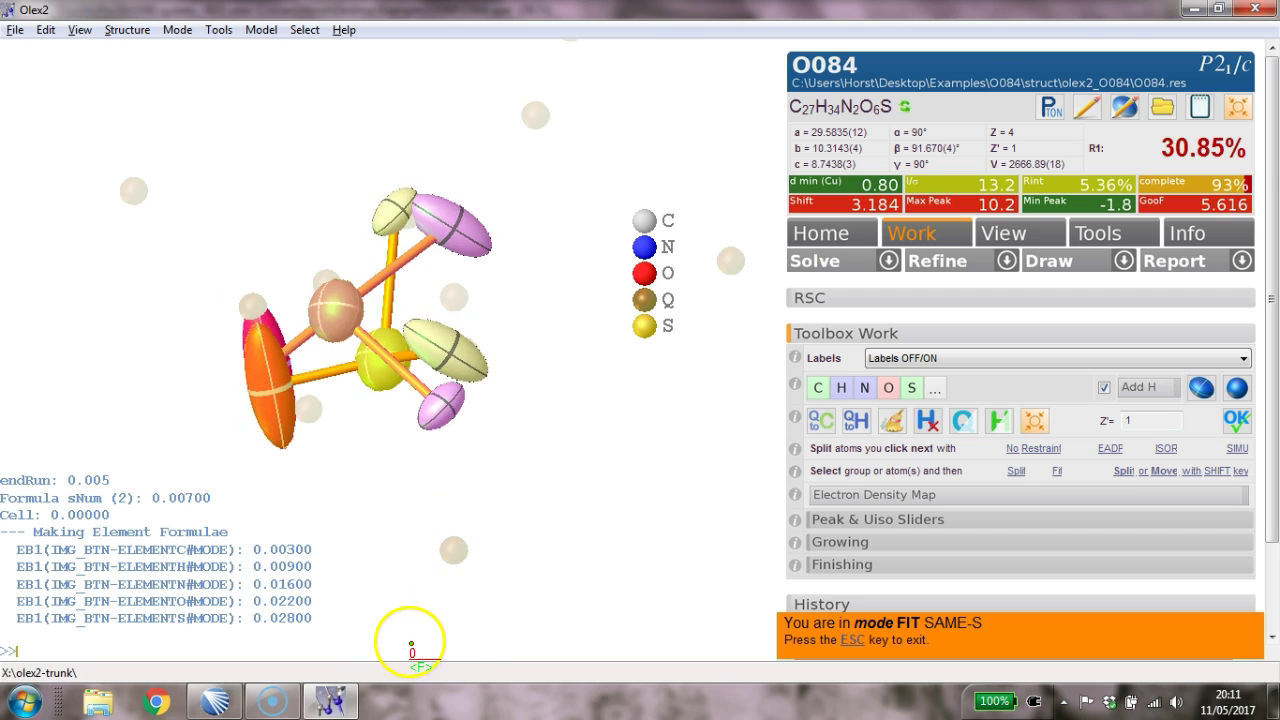
pyautogui.moveTo(649, 522); pyautogui.dragTo(605, 515)
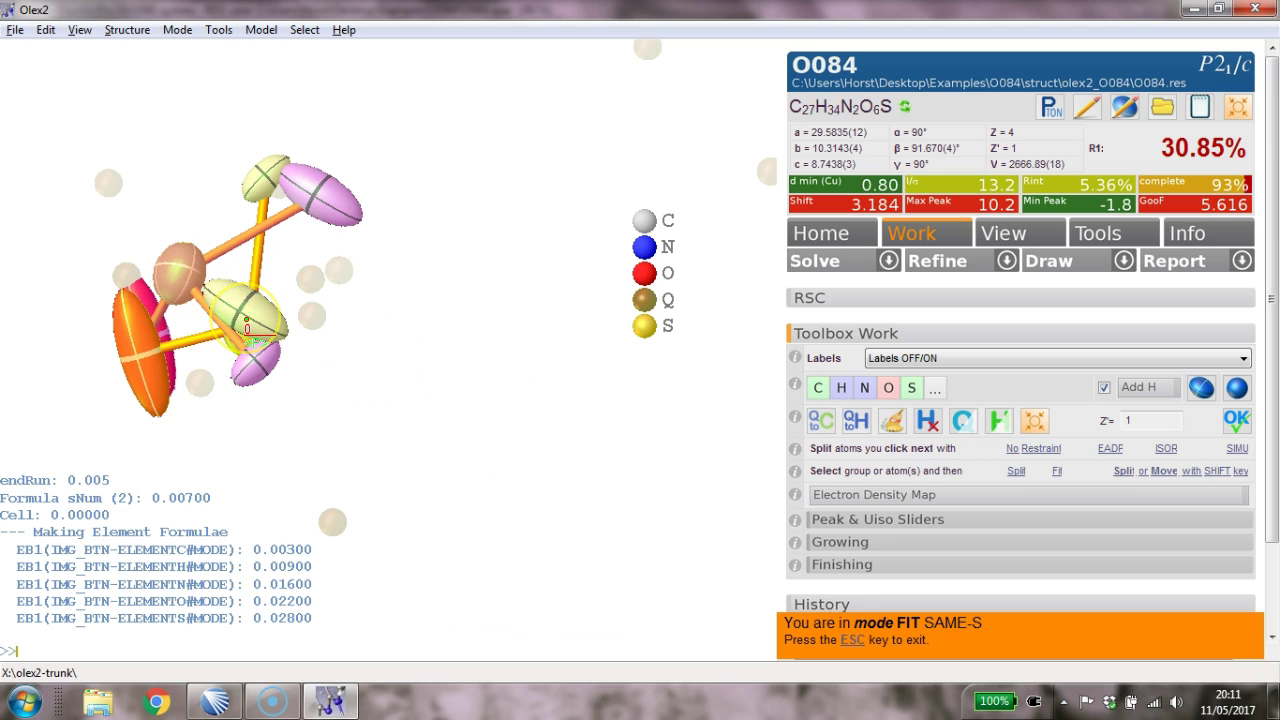
pyautogui.moveTo(247, 330); pyautogui.dragTo(313, 345)
# Keep the fitted second orientation, make the sulfur group anisotropic and refine
pyautogui.press('Escape')
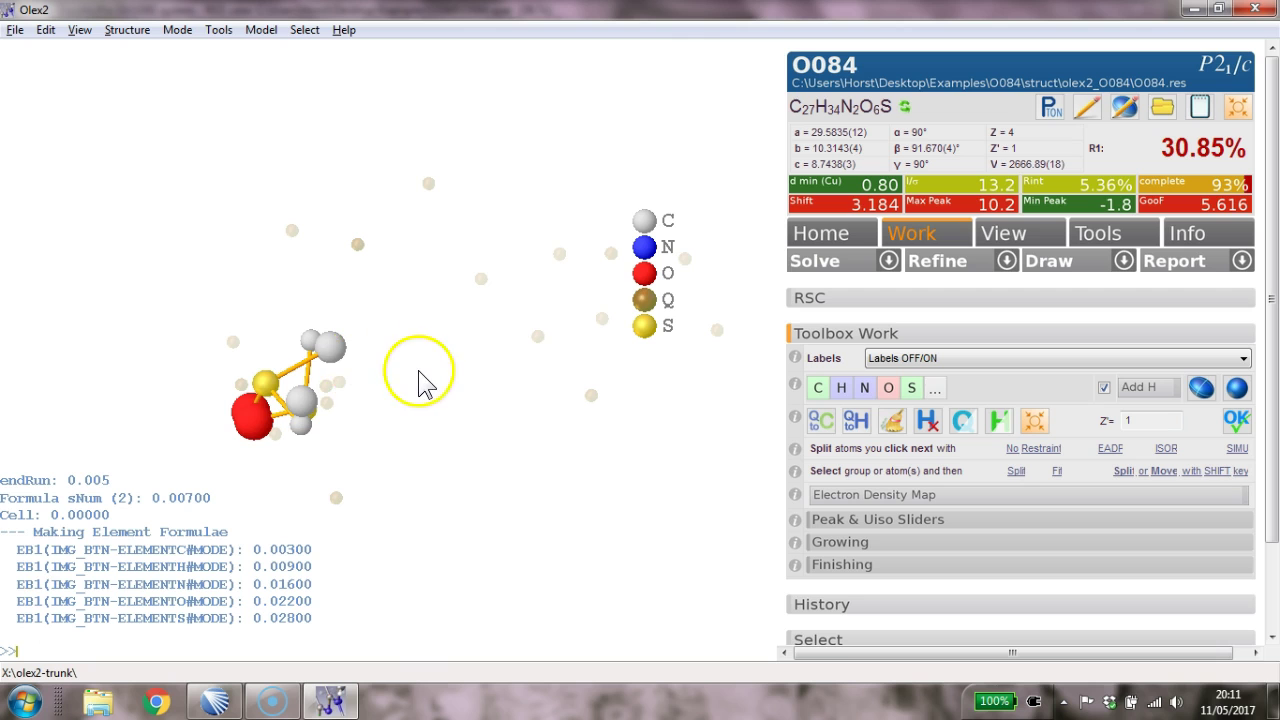
pyautogui.moveTo(480, 378); pyautogui.dragTo(484, 392)
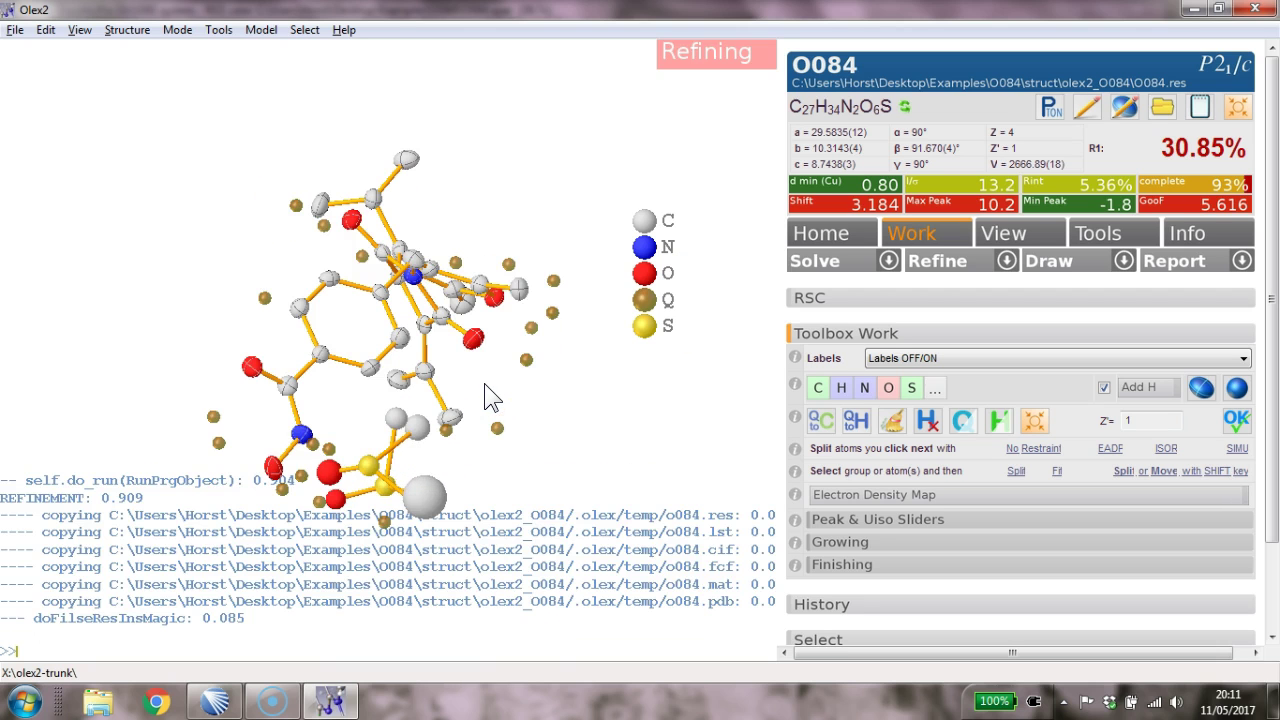
pyautogui.moveTo(484, 383); pyautogui.dragTo(545, 407)
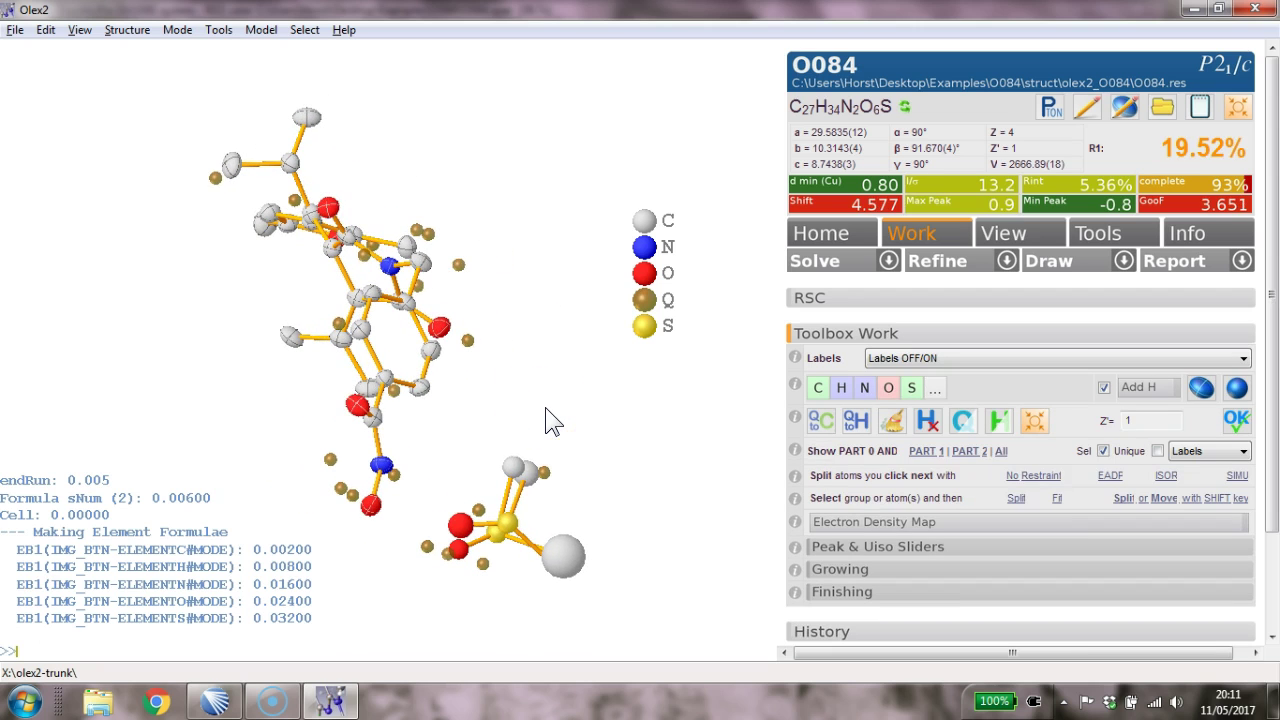
pyautogui.press('Return')
pyautogui.click(559, 413)
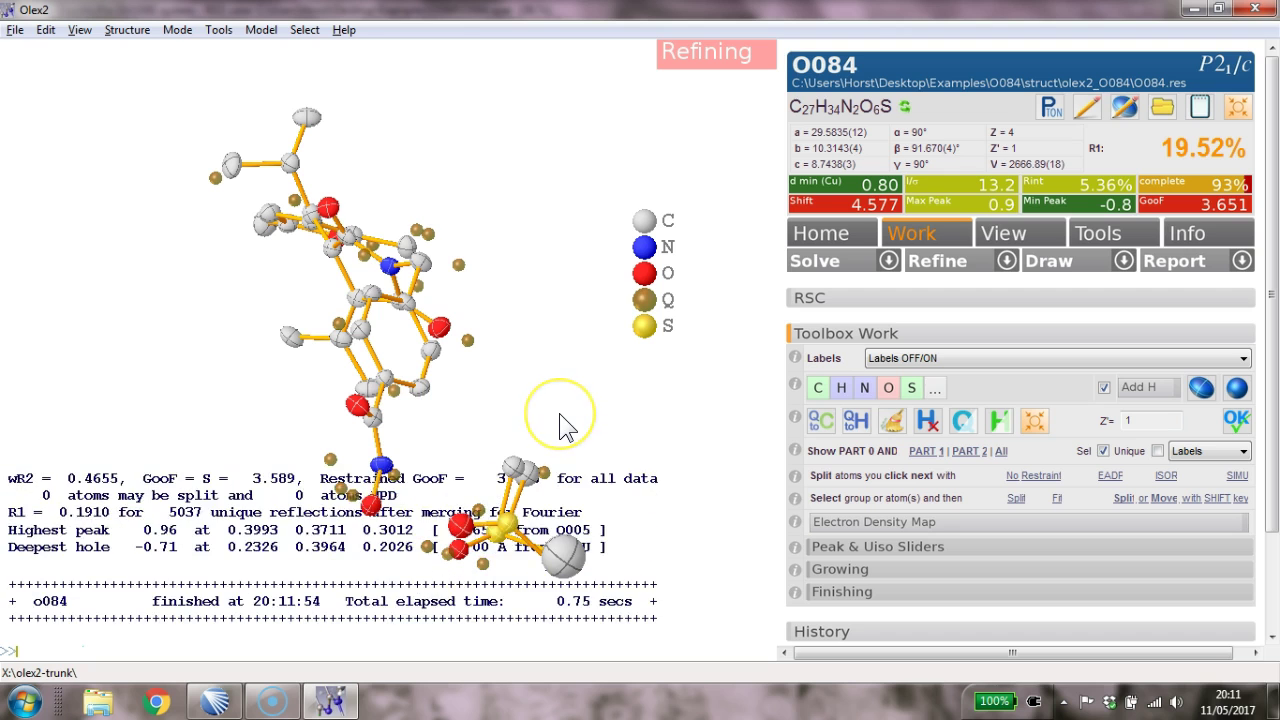
# Apply RIGU restraints to the first part of the sulfur group, with Q-peaks hidden
pyautogui.click(529, 524)
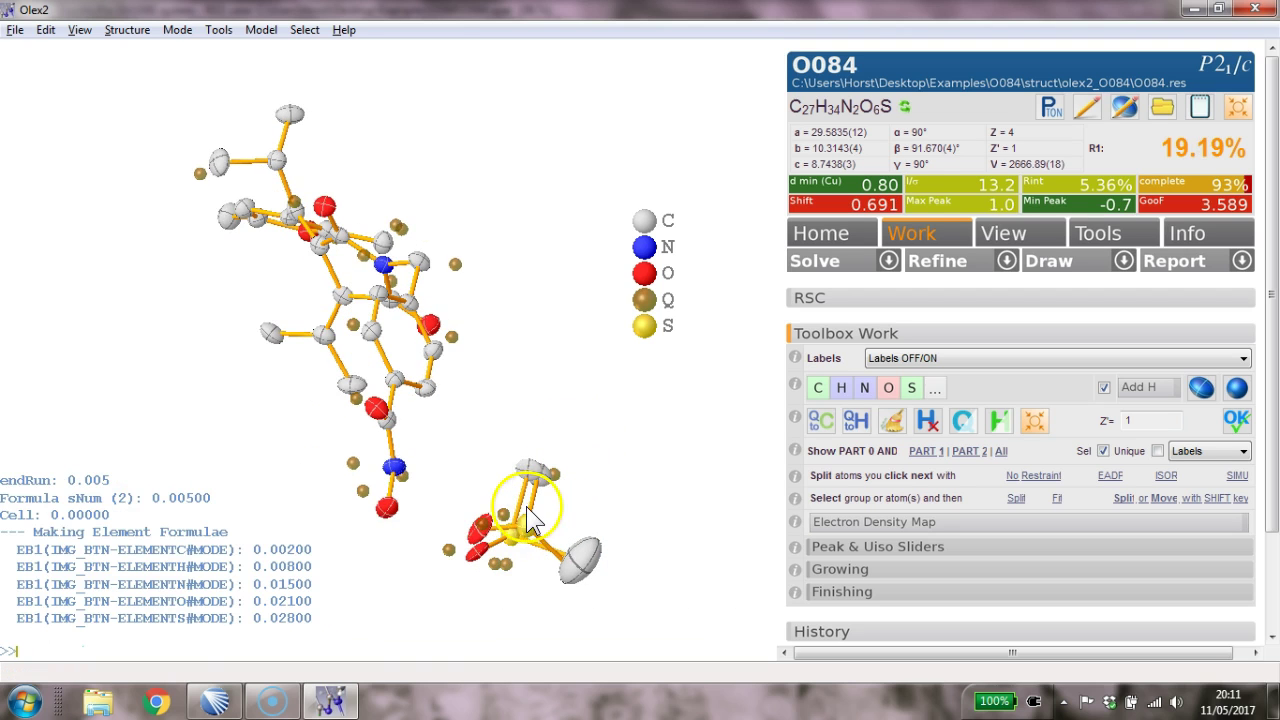
pyautogui.click(529, 521)
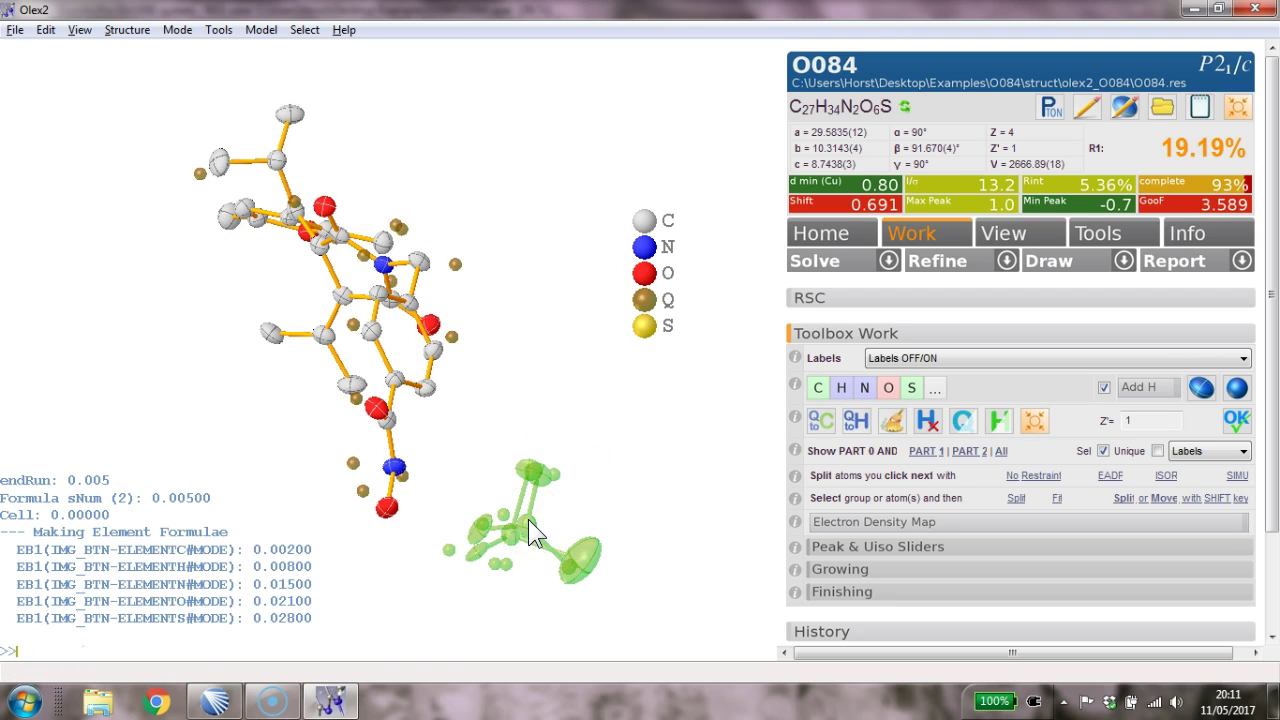
pyautogui.click(528, 519)
pyautogui.hotkey('ctrl', 'q')
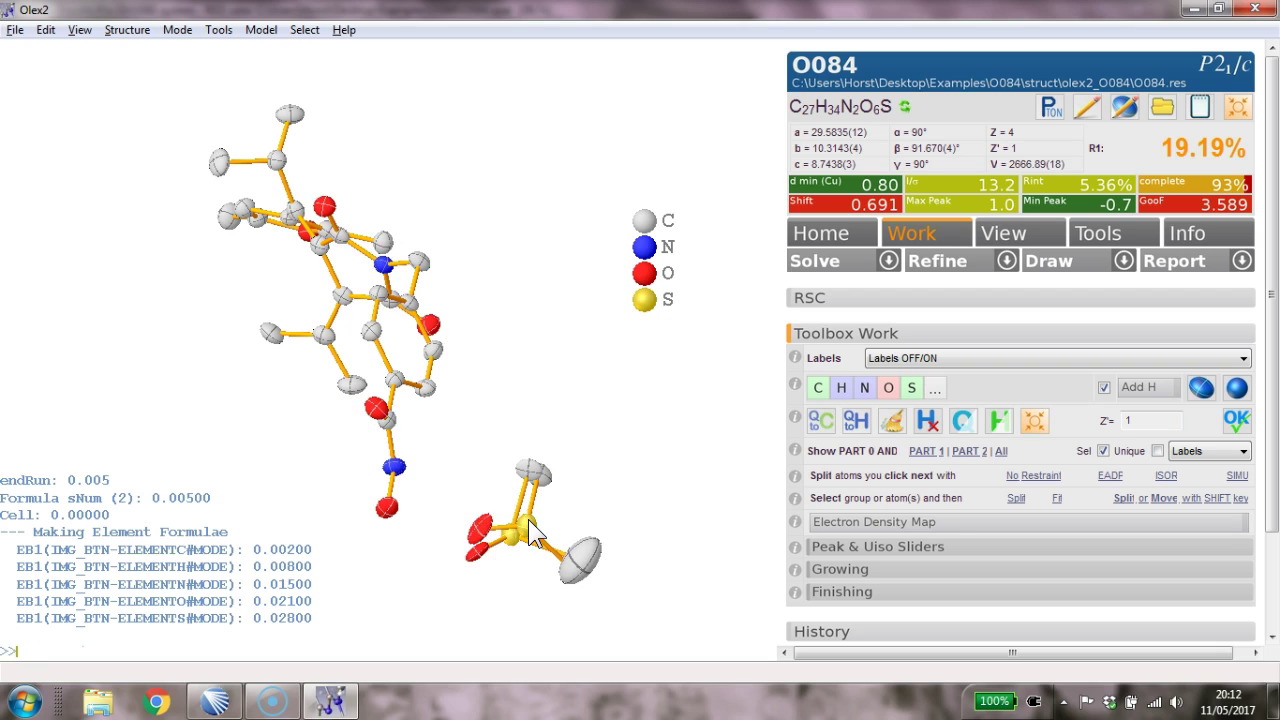
pyautogui.click(528, 519)
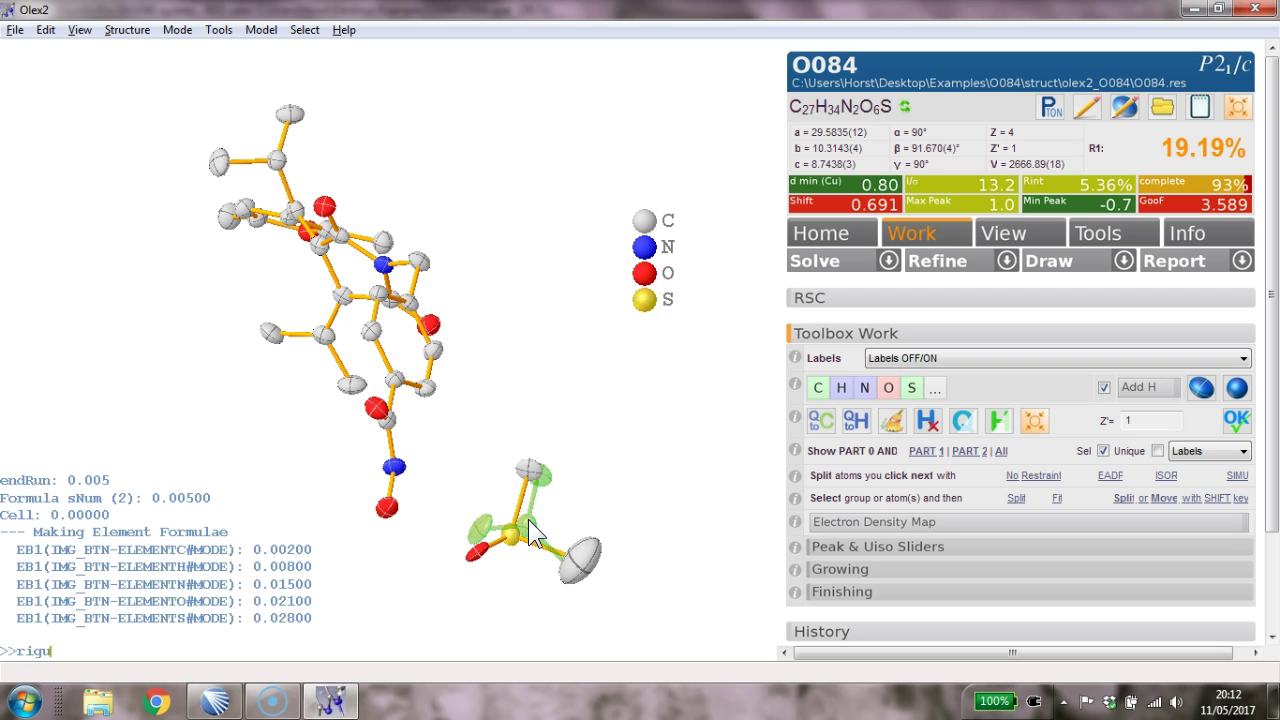
pyautogui.press('Return')
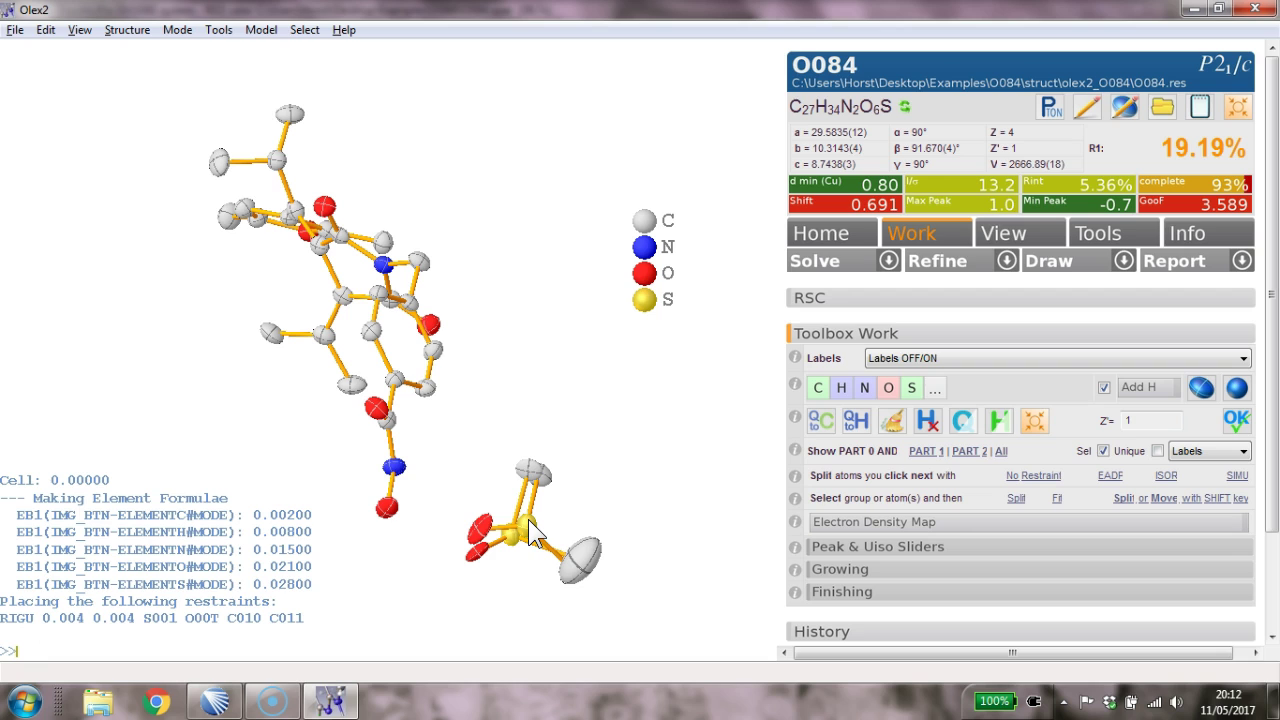
# Apply RIGU to the other sulfur-group part and refine, giving R1 19.20%
pyautogui.doubleClick(511, 540)
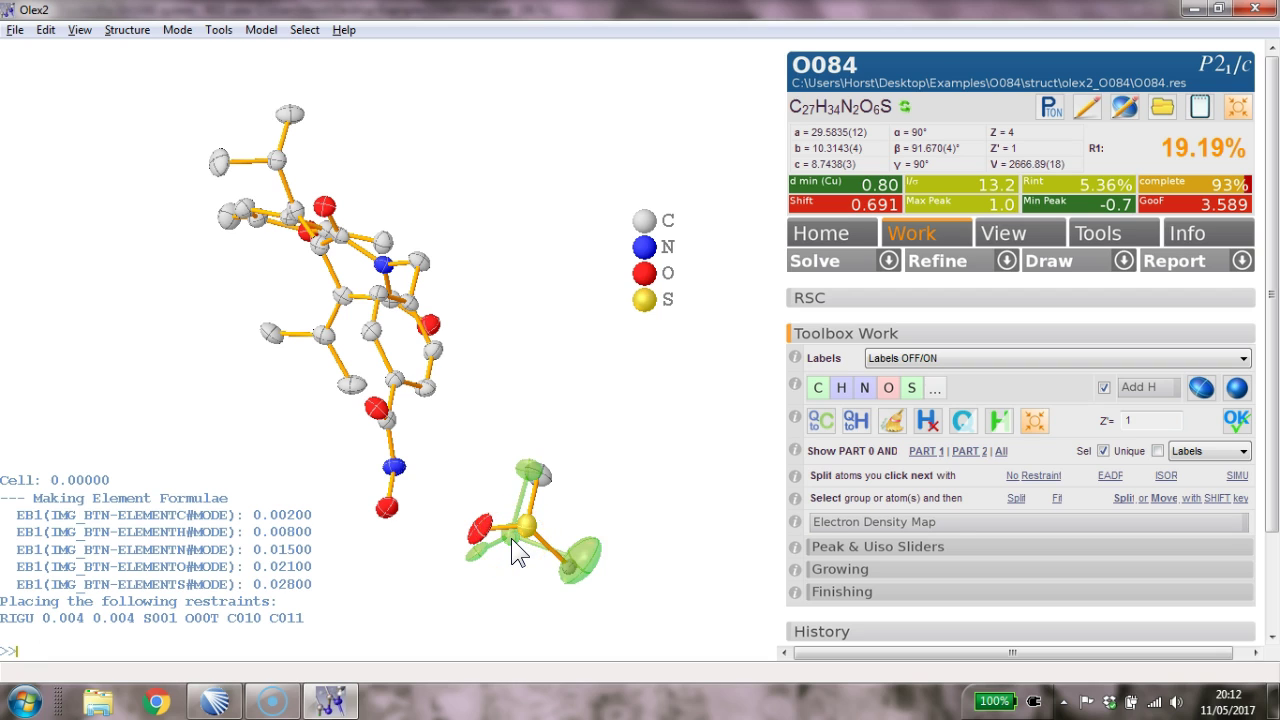
pyautogui.write('rigu')
pyautogui.press('Return')
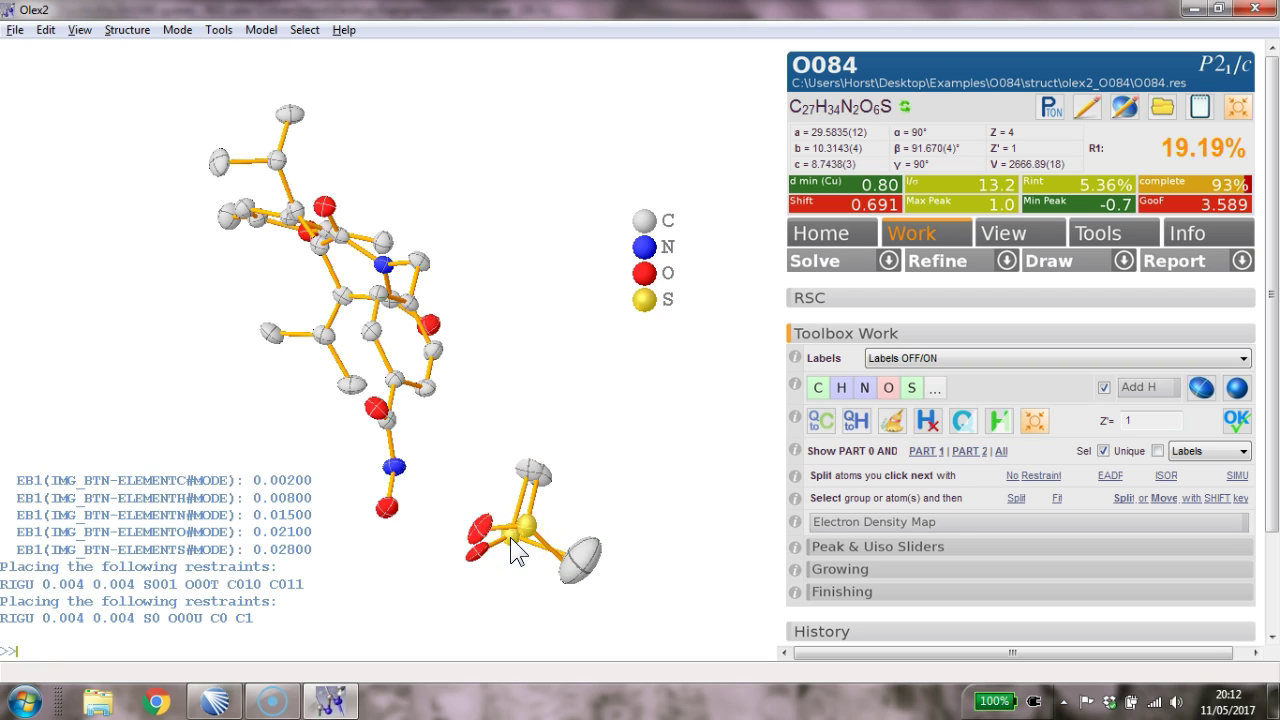
pyautogui.click(645, 497)
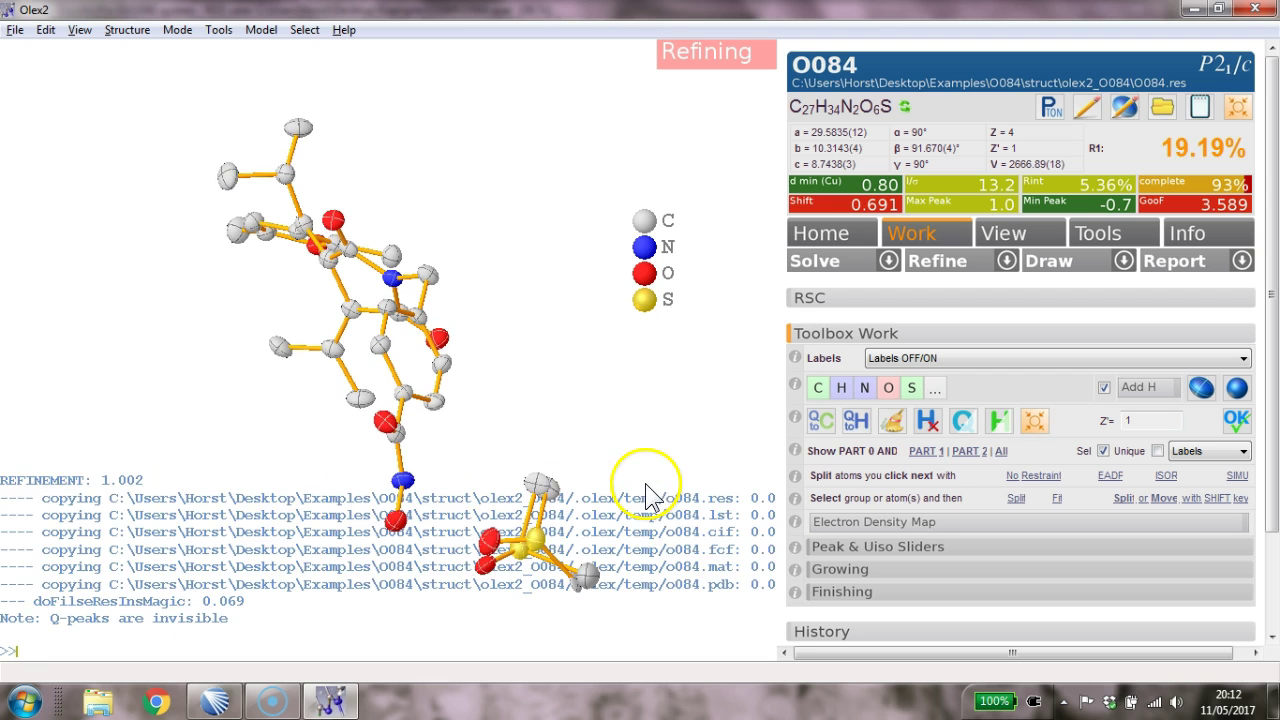
pyautogui.moveTo(645, 497); pyautogui.dragTo(594, 541)
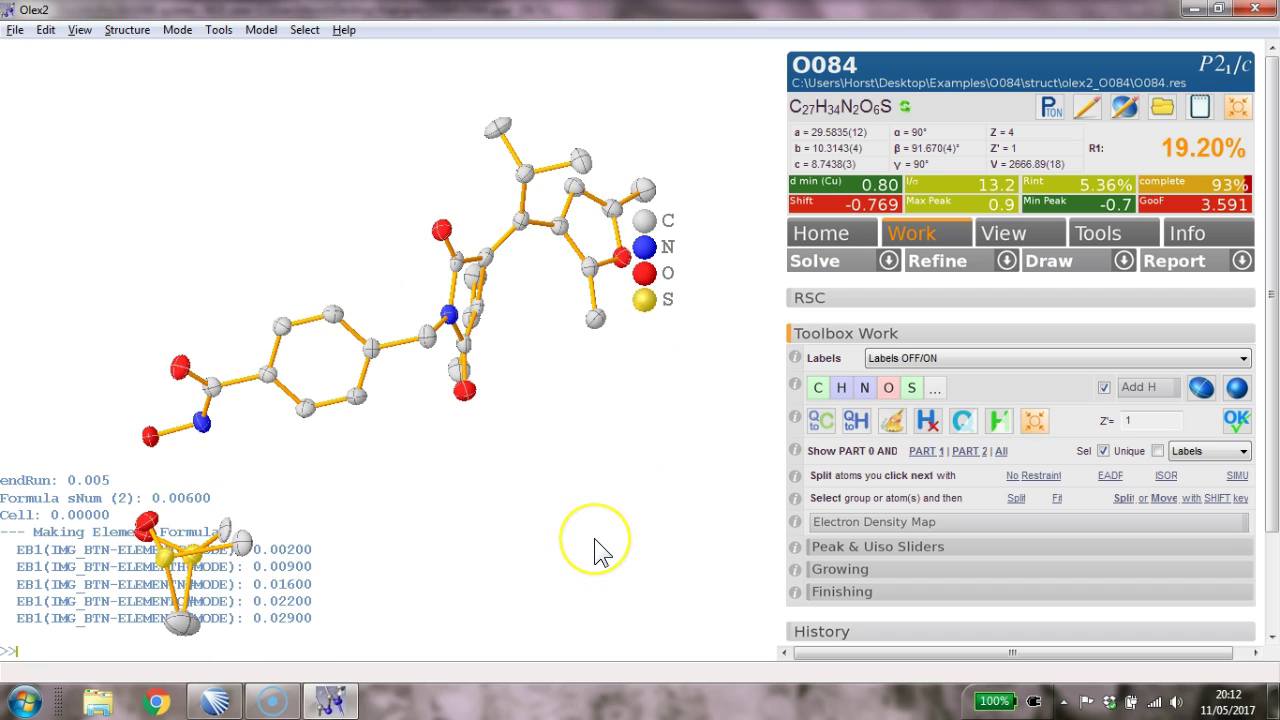
# Add riding hydrogens with 'hadd' and refine, lowering R1 to 18.24% (GooF 3.436)
pyautogui.write('dd')
pyautogui.press('Return')
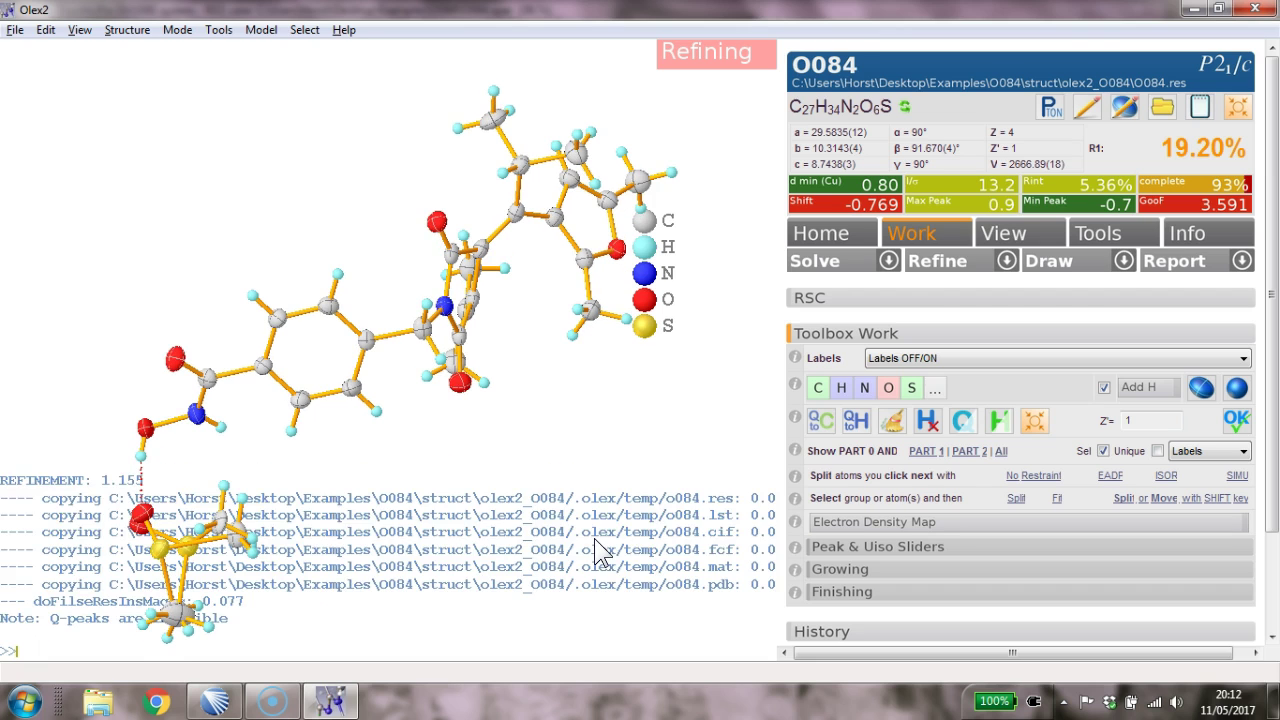
pyautogui.moveTo(563, 534); pyautogui.dragTo(251, 543)
pyautogui.moveTo(518, 455); pyautogui.dragTo(440, 150)
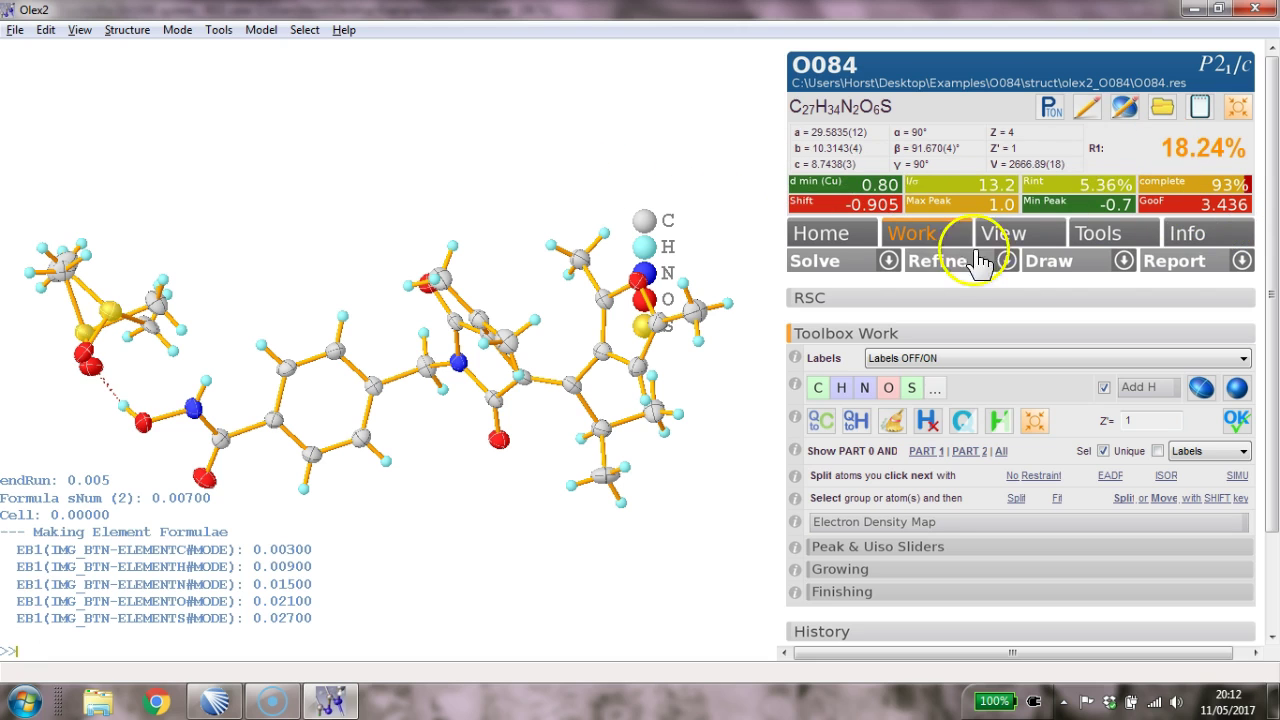
# Enable auto-updated weights and run a 20-cycle refinement, reaching GooF 1.113 and R1 18.27%
pyautogui.click(1006, 262)
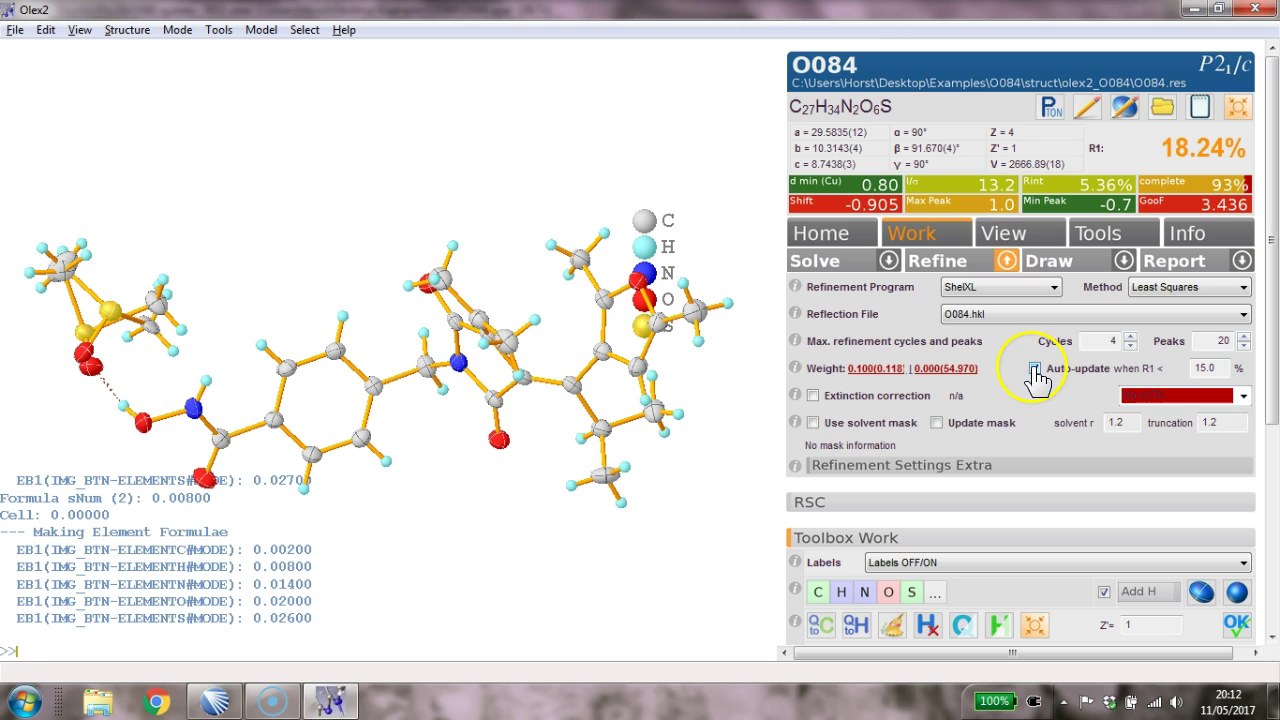
pyautogui.click(940, 262)
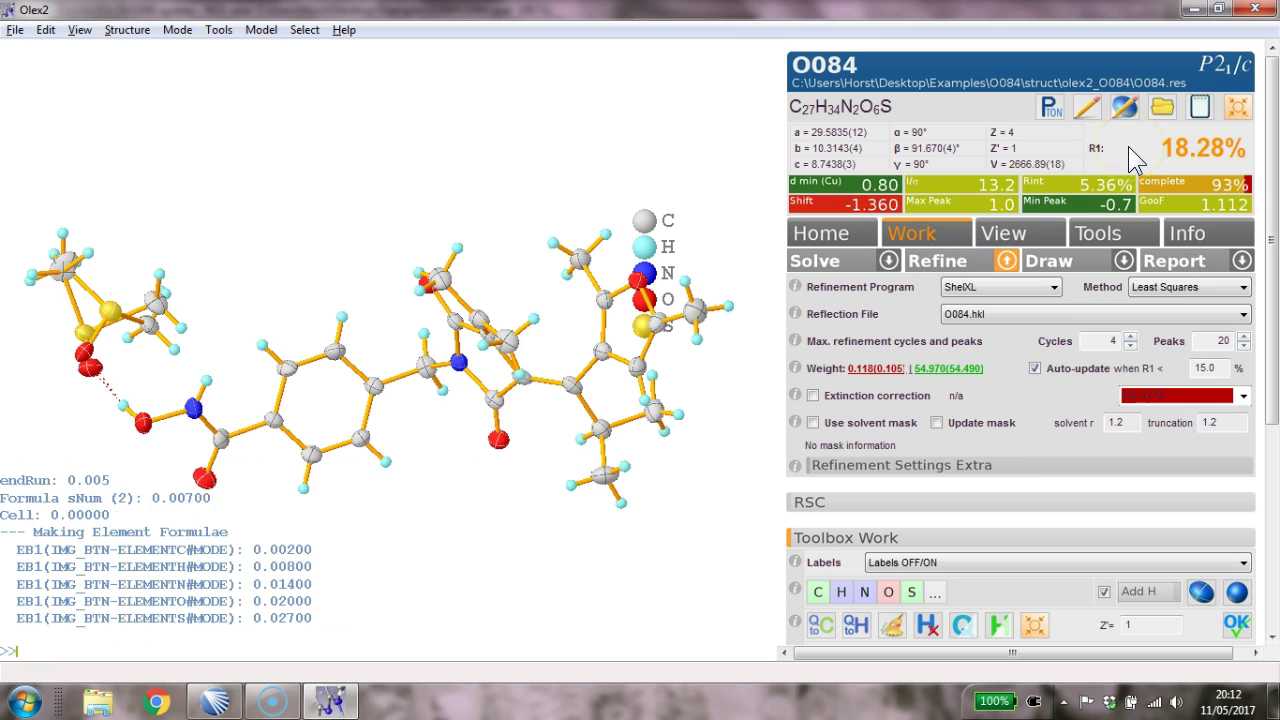
pyautogui.click(940, 262)
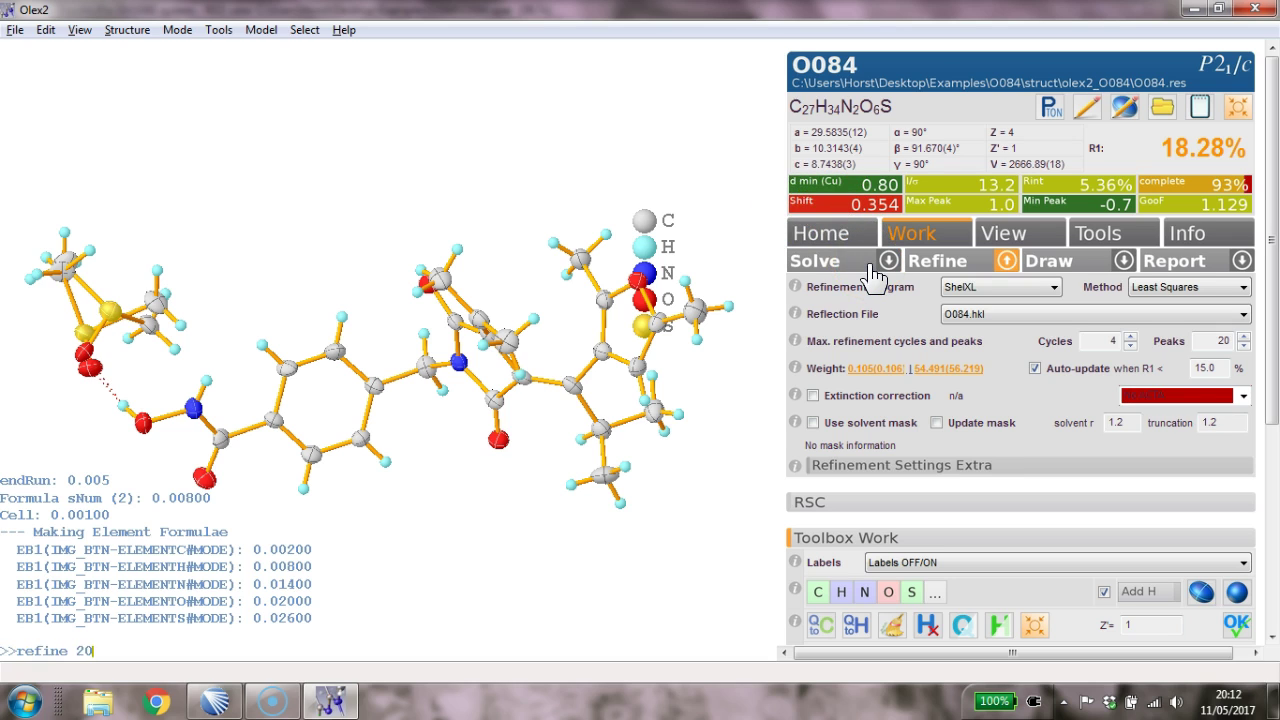
pyautogui.press('Return')
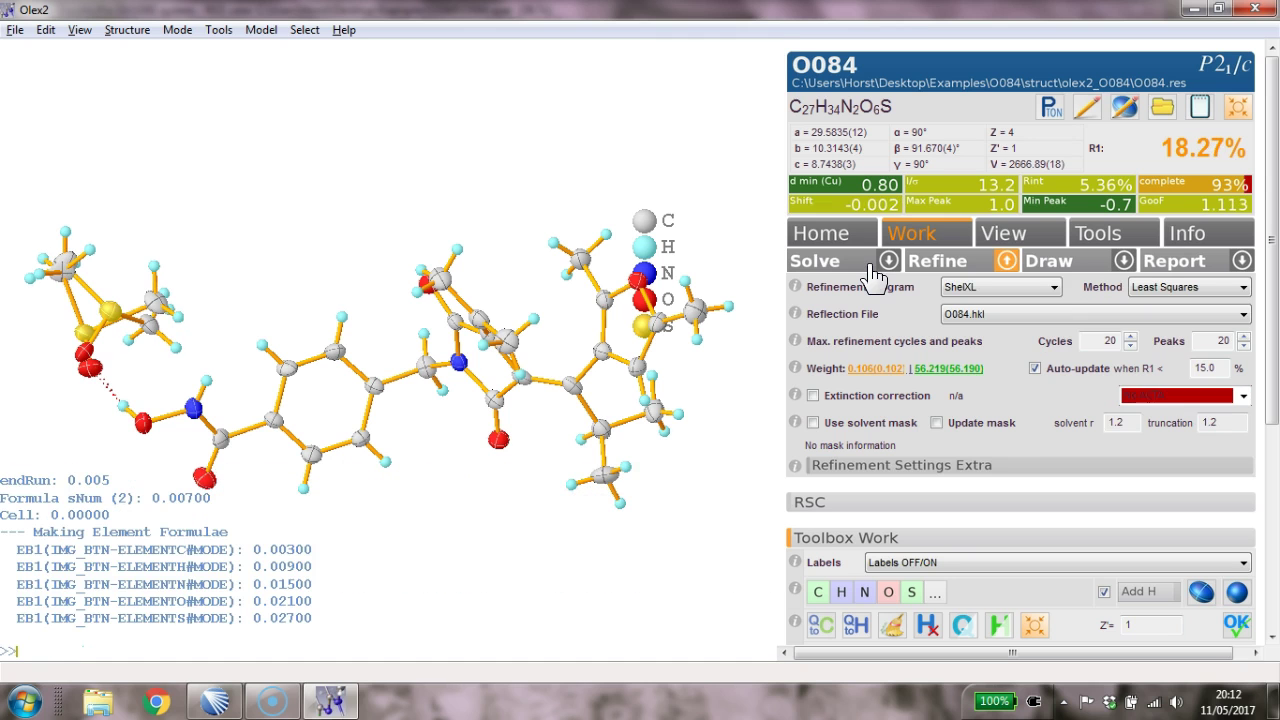
pyautogui.moveTo(728, 240); pyautogui.dragTo(427, 396)
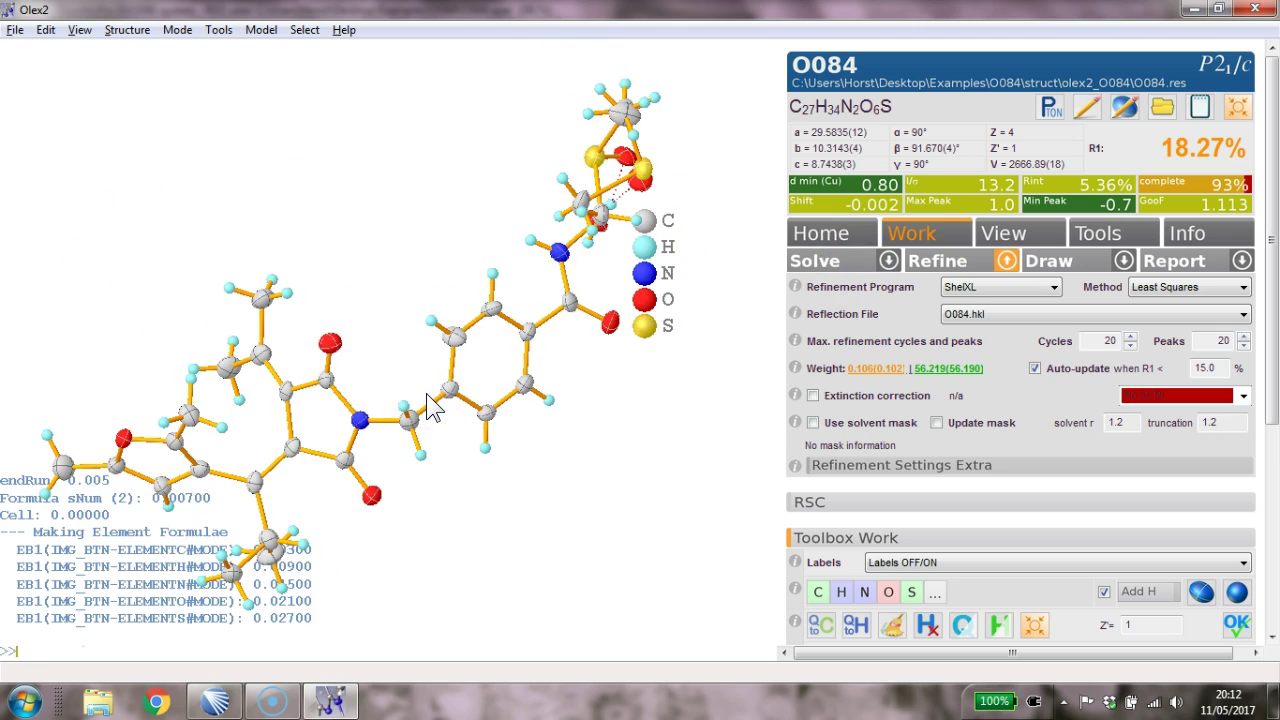
# Show the Info panel with refinement indicators and the expanded Bad Reflections list
pyautogui.hotkey('ctrl', 'q')
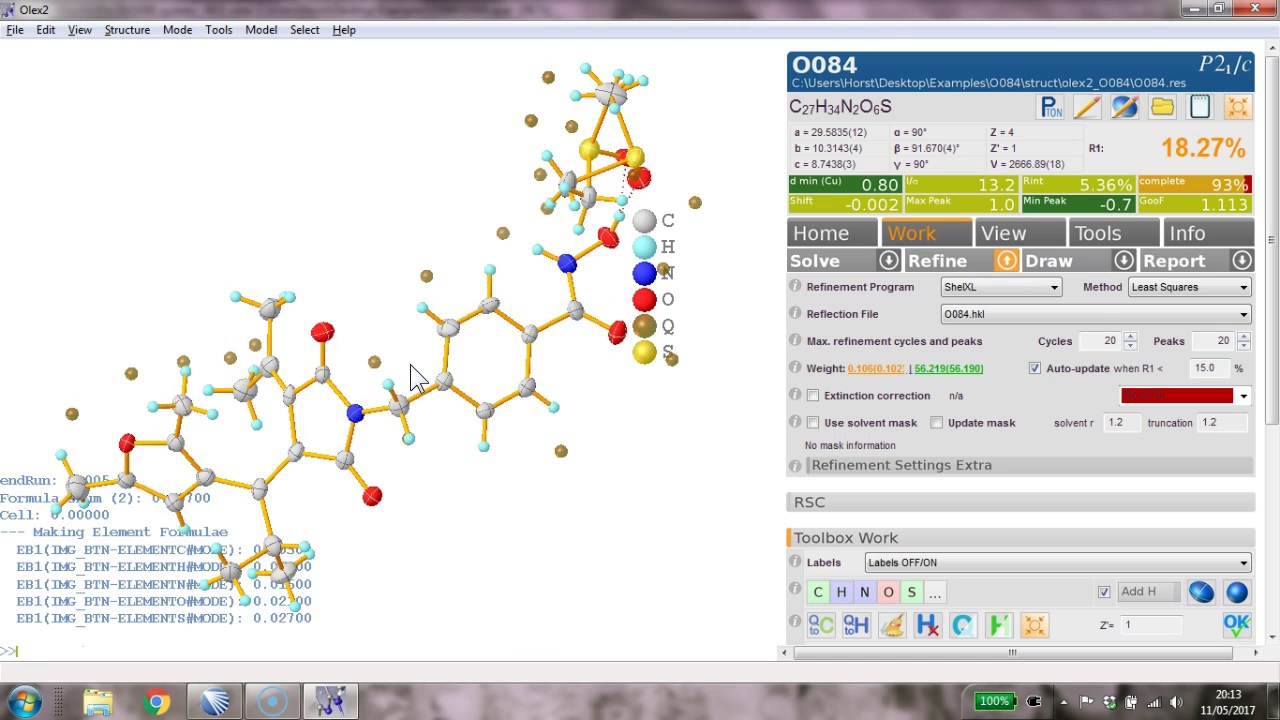
pyautogui.click(338, 340)
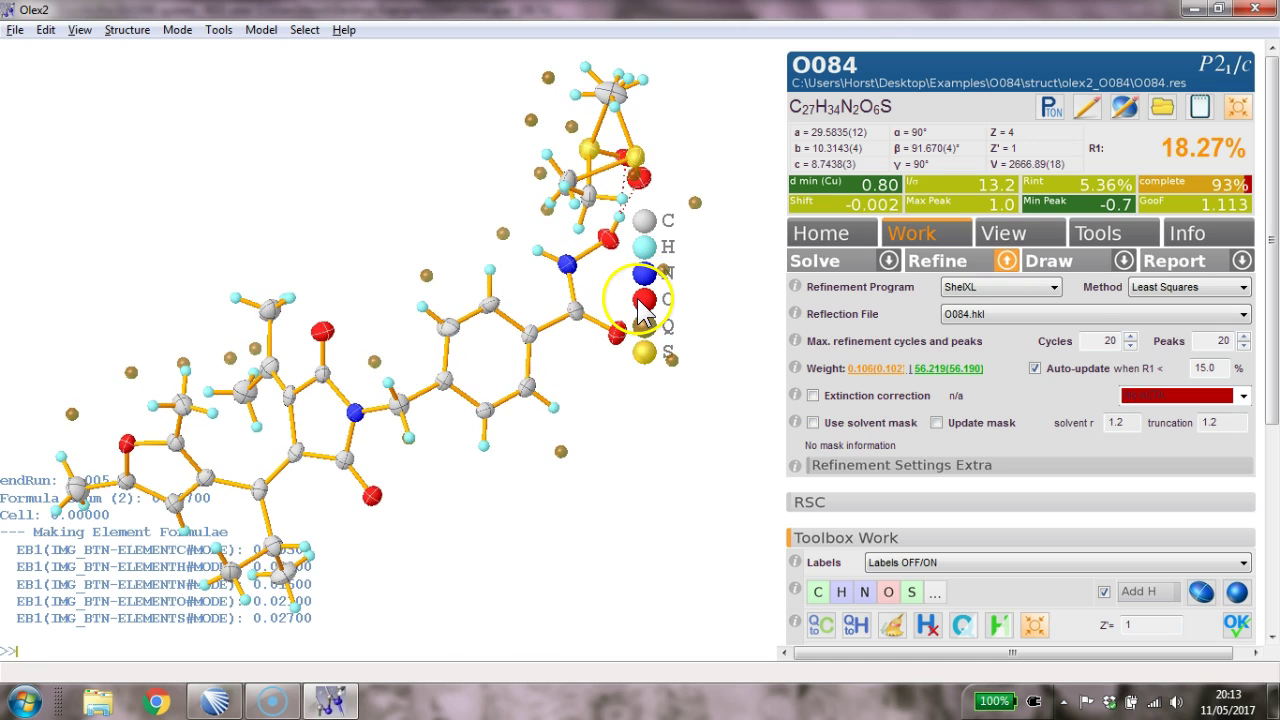
pyautogui.click(1192, 233)
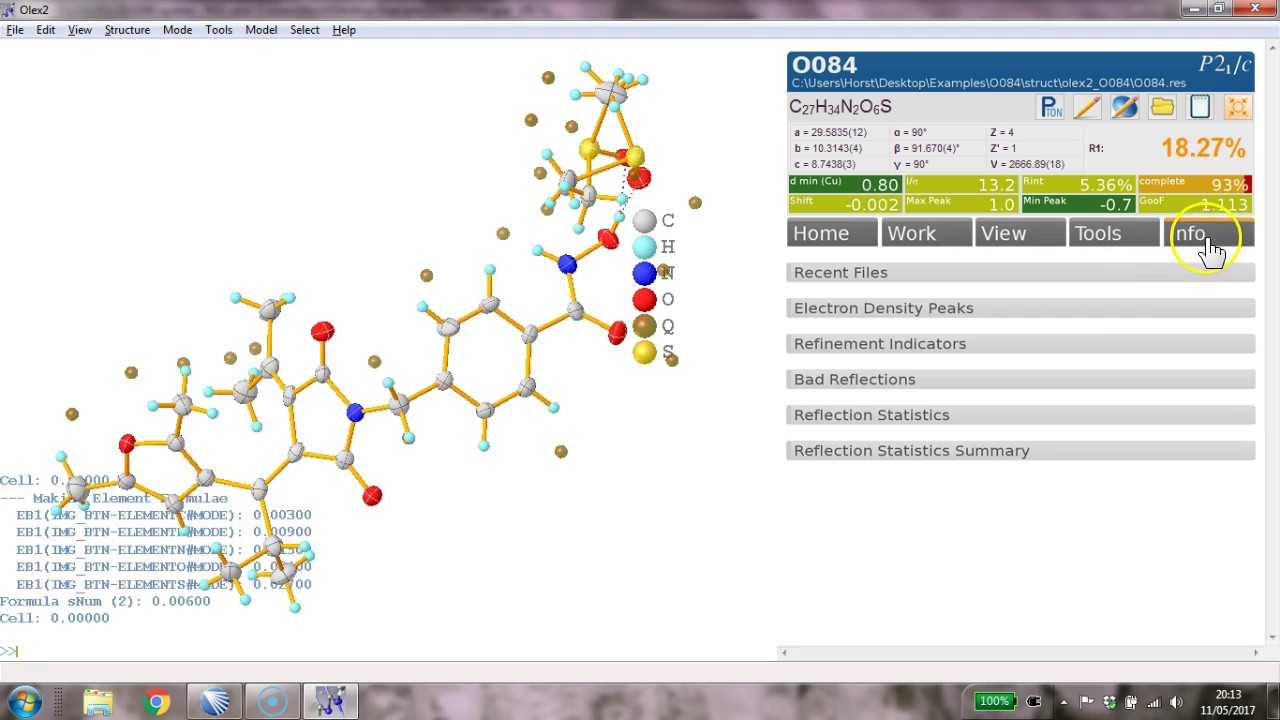
pyautogui.click(919, 388)
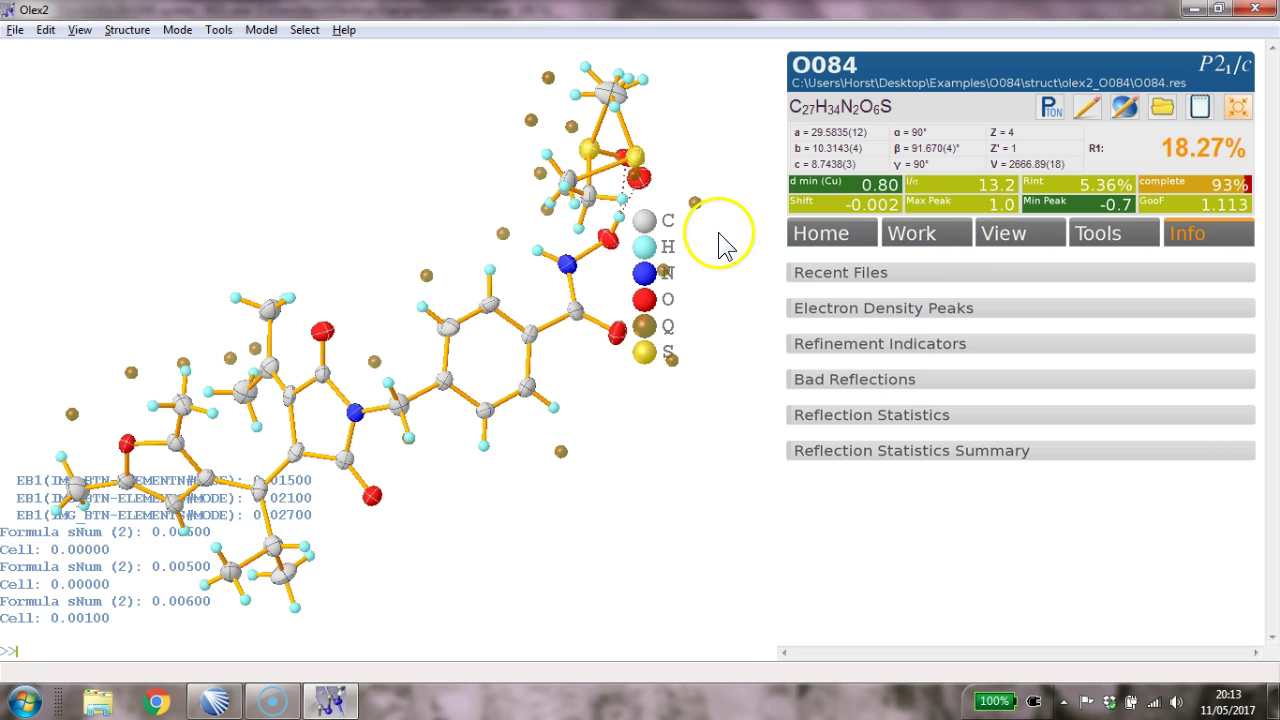
pyautogui.hotkey('ctrl', 'q')
pyautogui.hotkey('ctrl', 'q')
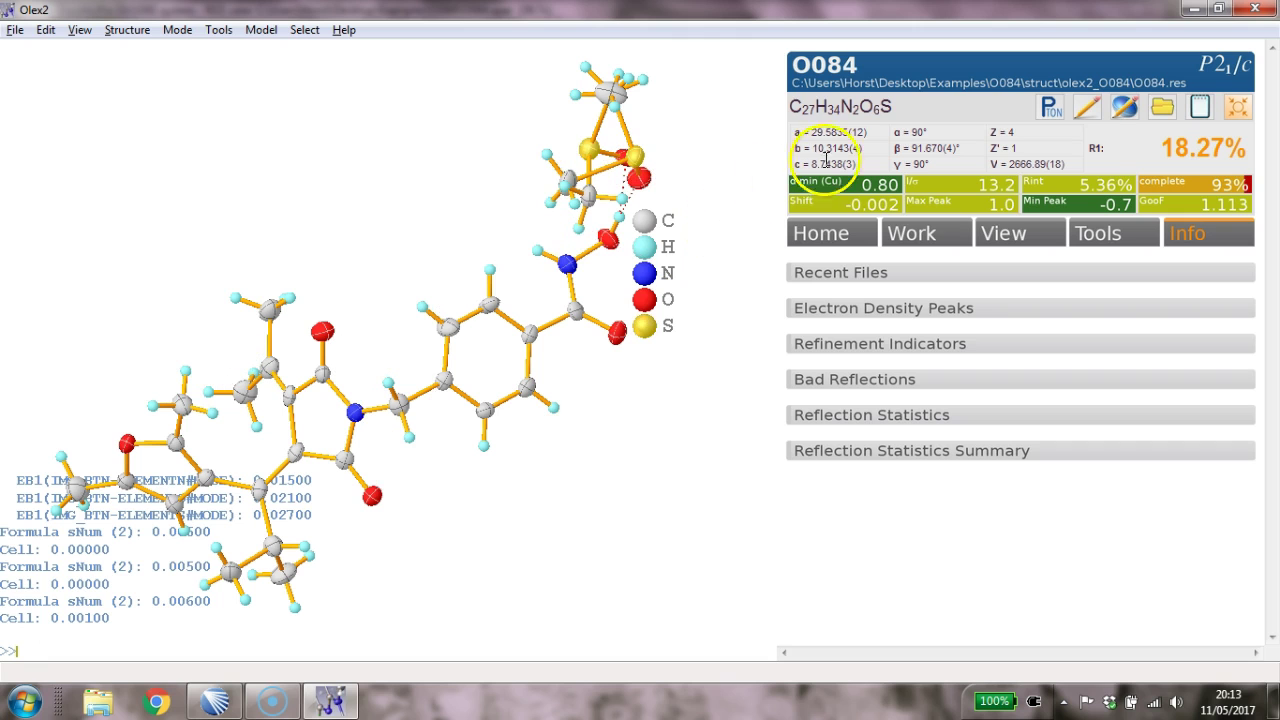
# Open and close PLATON, then turn on ACTA output in the refinement options
pyautogui.click(1053, 112)
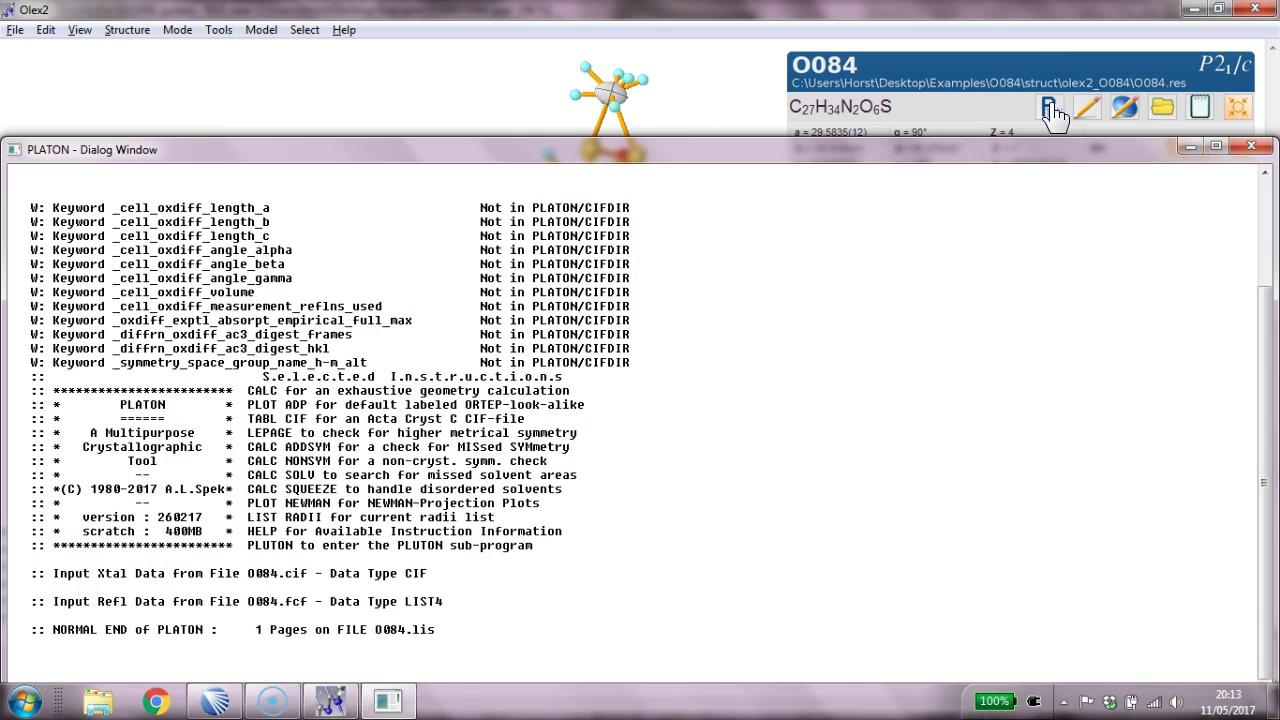
pyautogui.click(1252, 149)
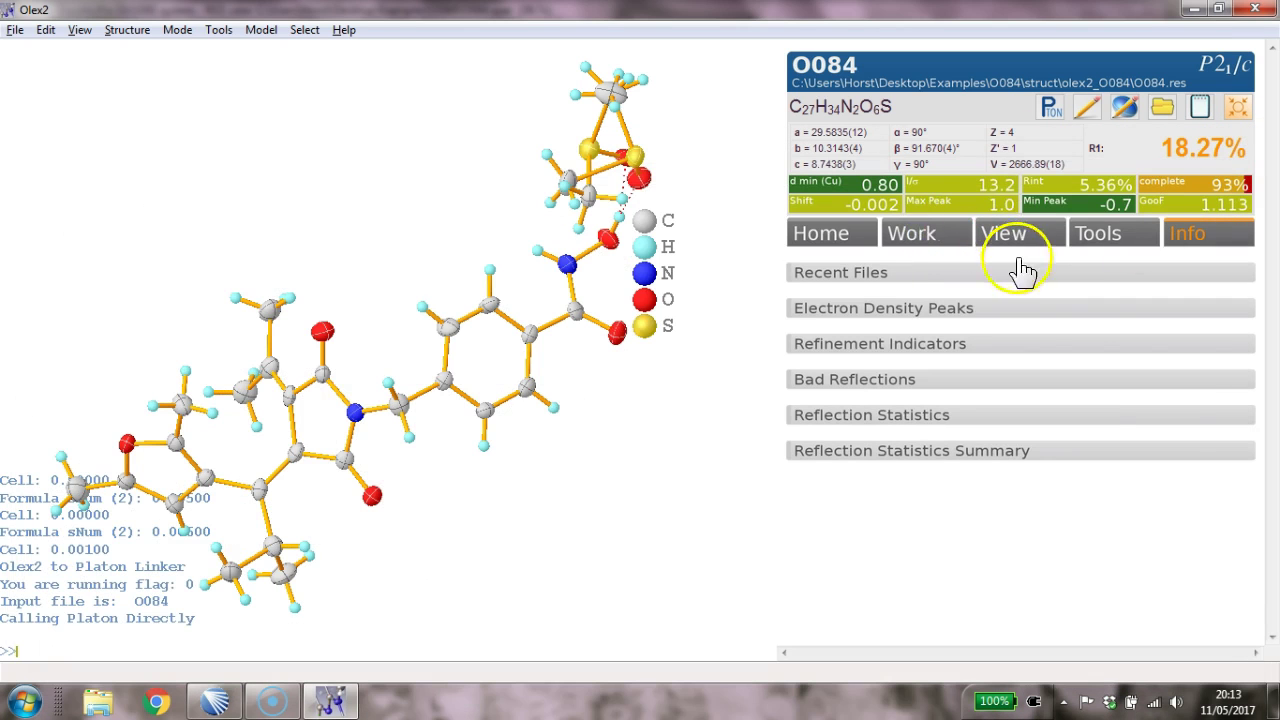
pyautogui.click(1242, 395)
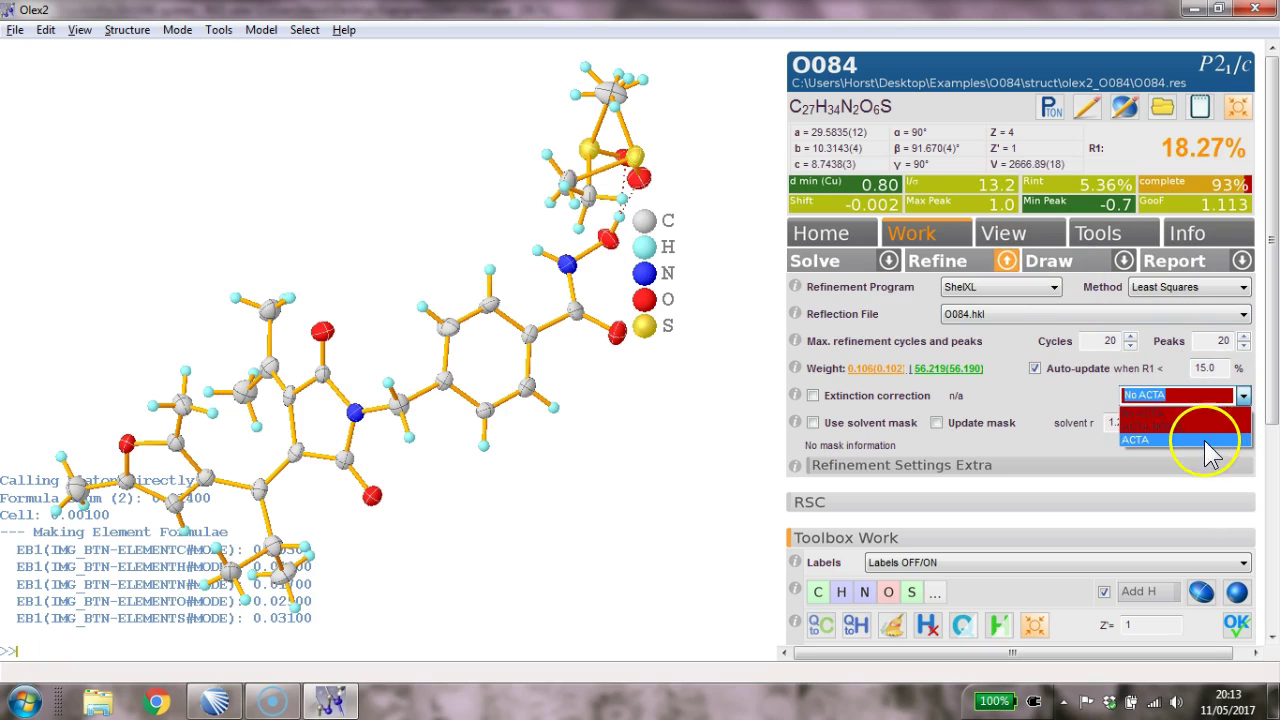
pyautogui.click(1207, 450)
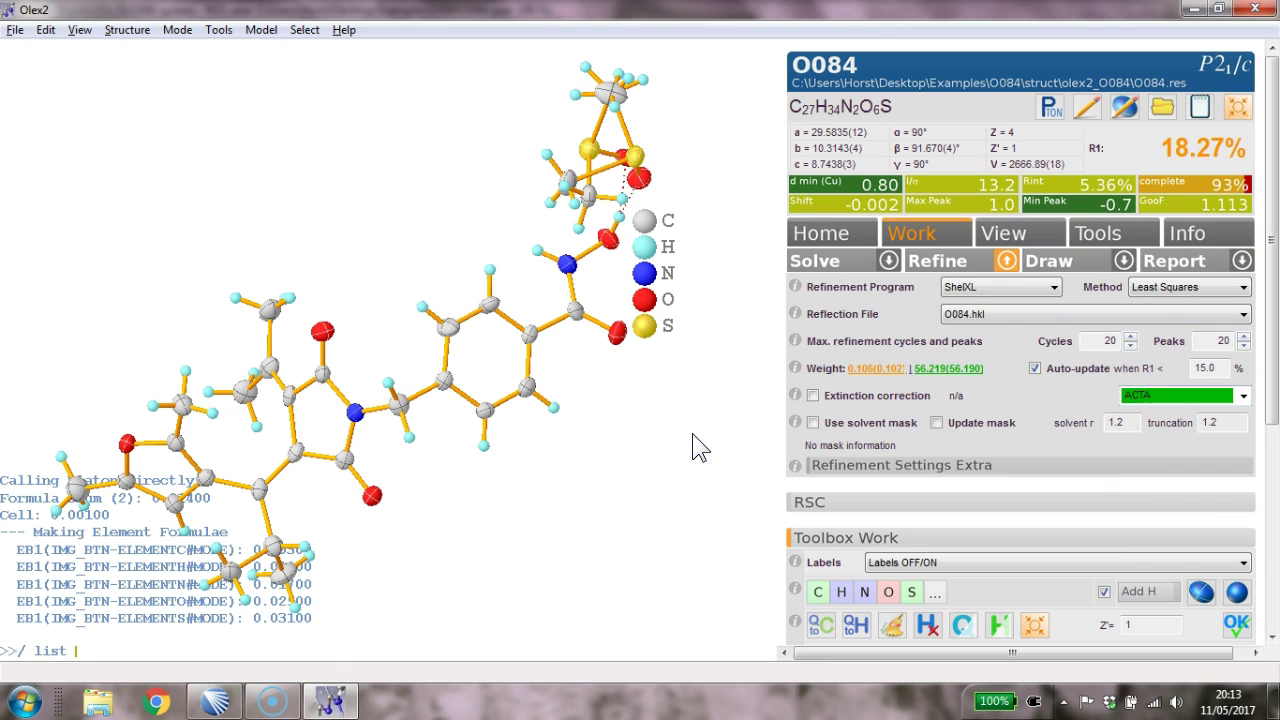
# Attempt a 'list 4' instruction and rerun the refinement, R1 staying at 18.27%
pyautogui.press('Return')
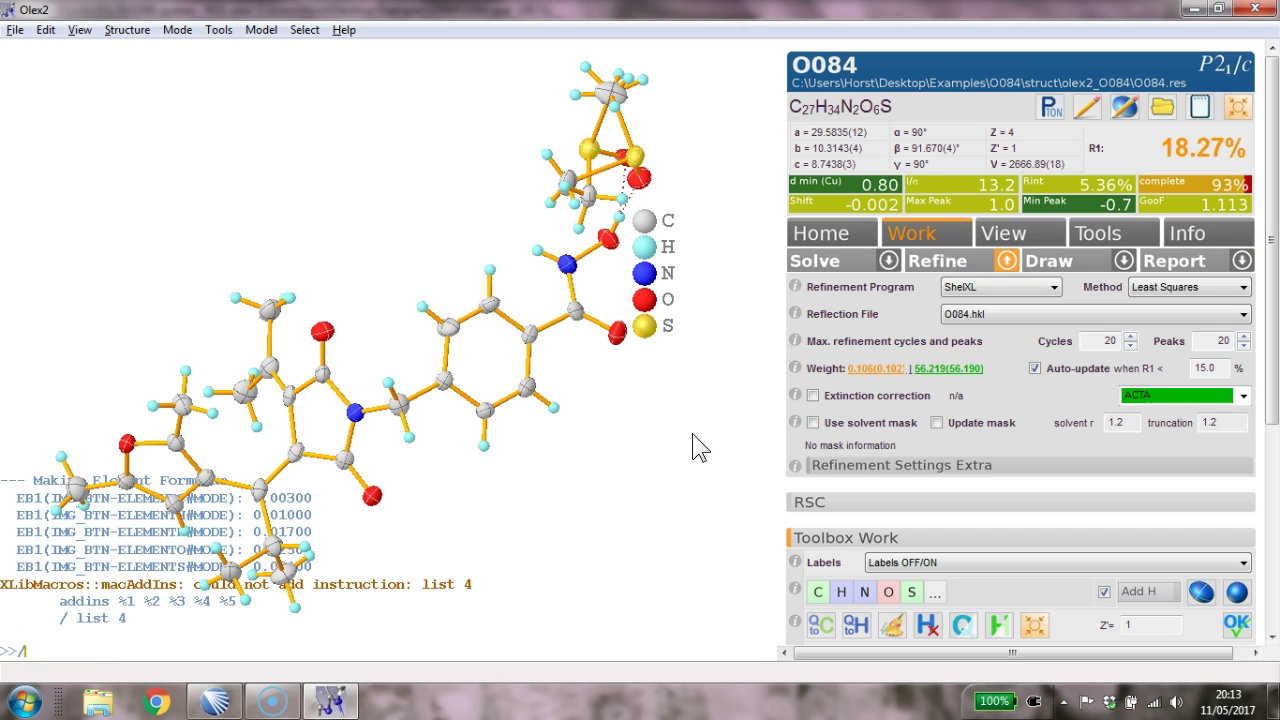
pyautogui.write('/ list 4')
pyautogui.press('Return')
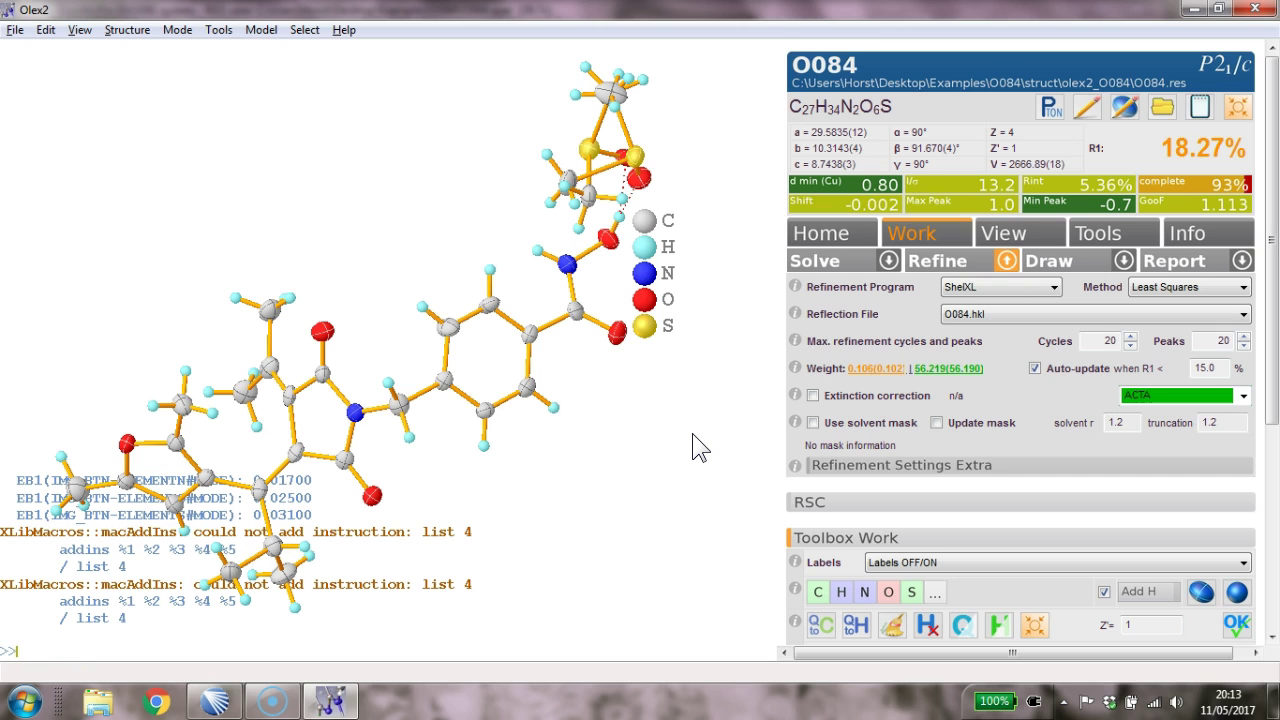
pyautogui.hotkey('ctrl', 'r')
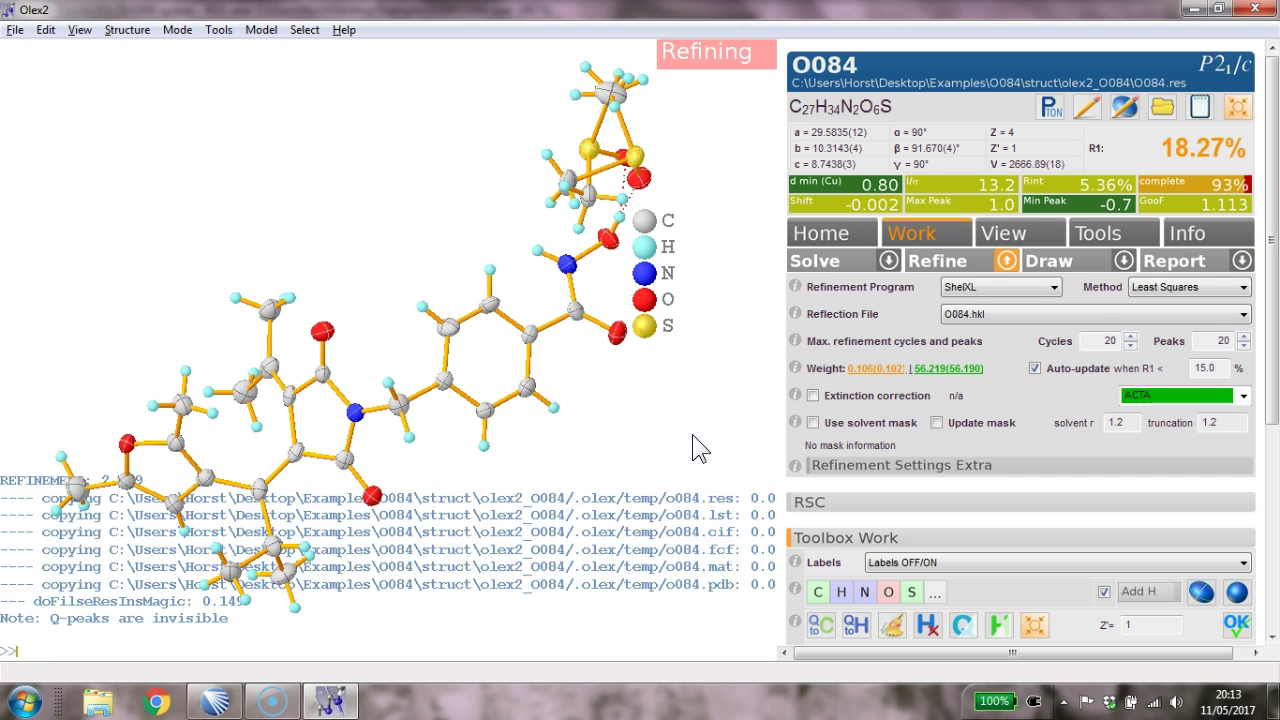
# Run PLATON TwinRotMat, finding a twofold [1 0 0] axis, and write O084_tw HKLF5 files (BASF 0.33)
pyautogui.click(1050, 108)
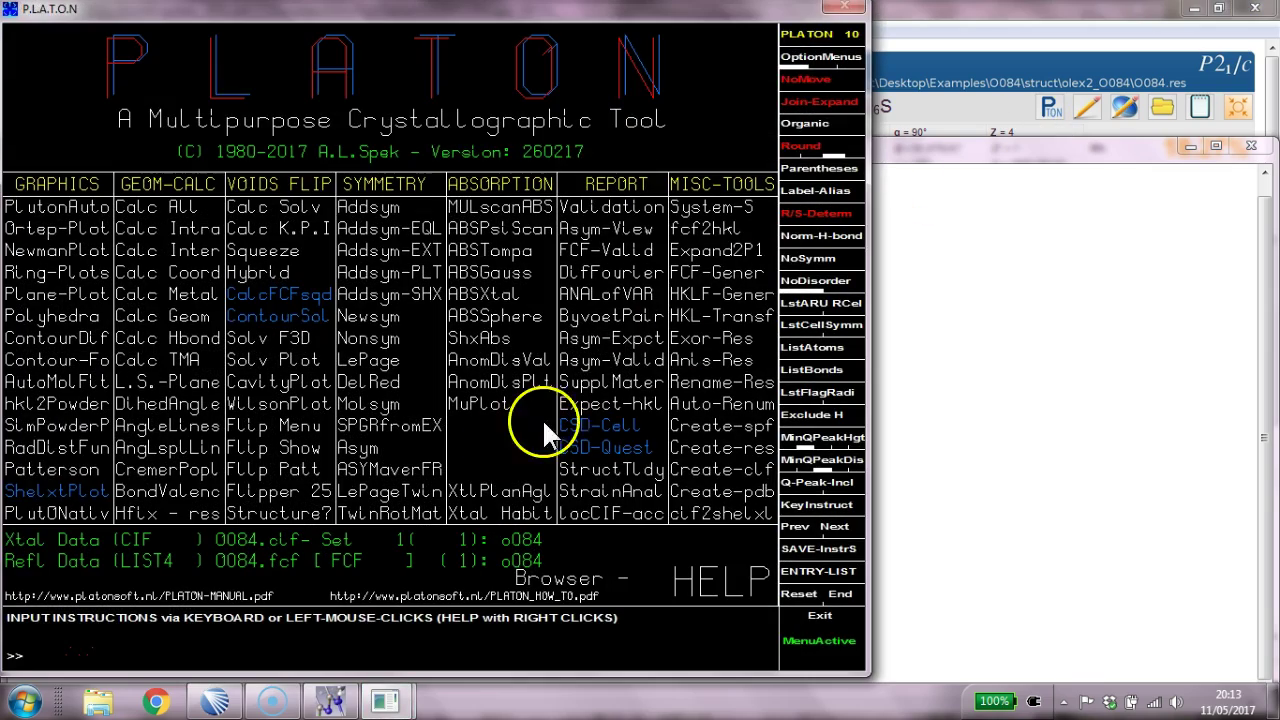
pyautogui.click(384, 514)
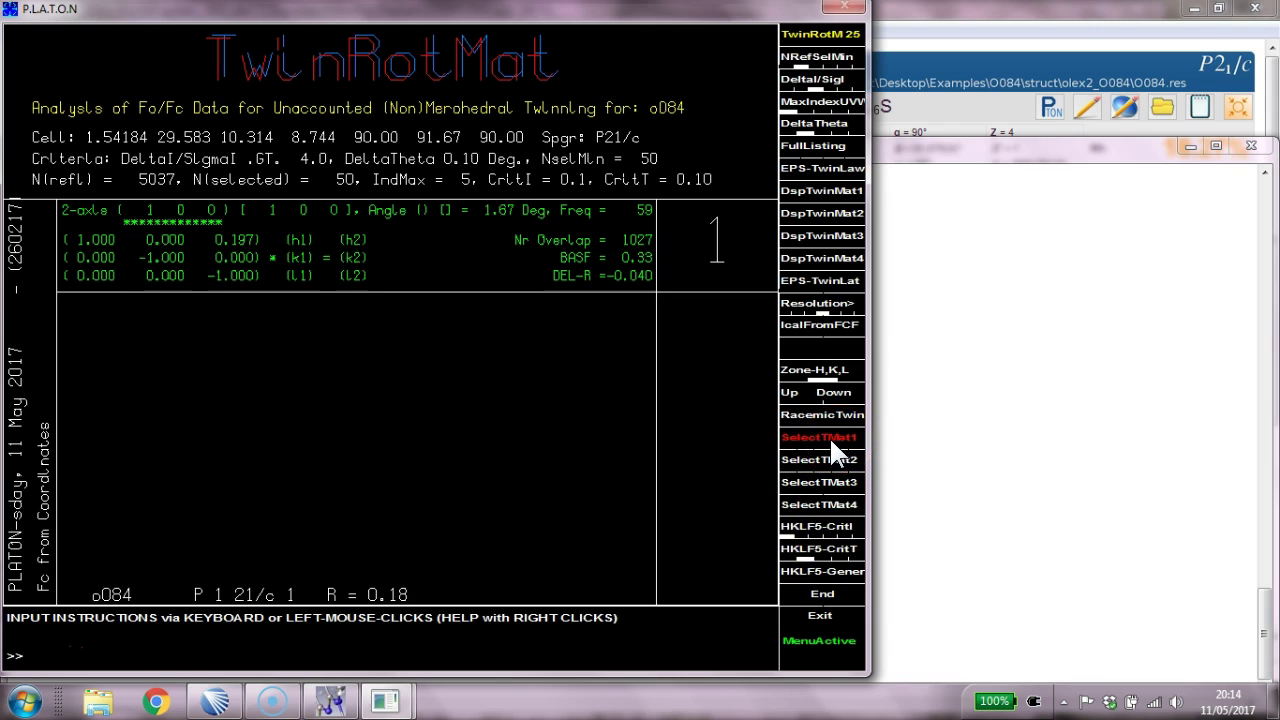
pyautogui.click(853, 571)
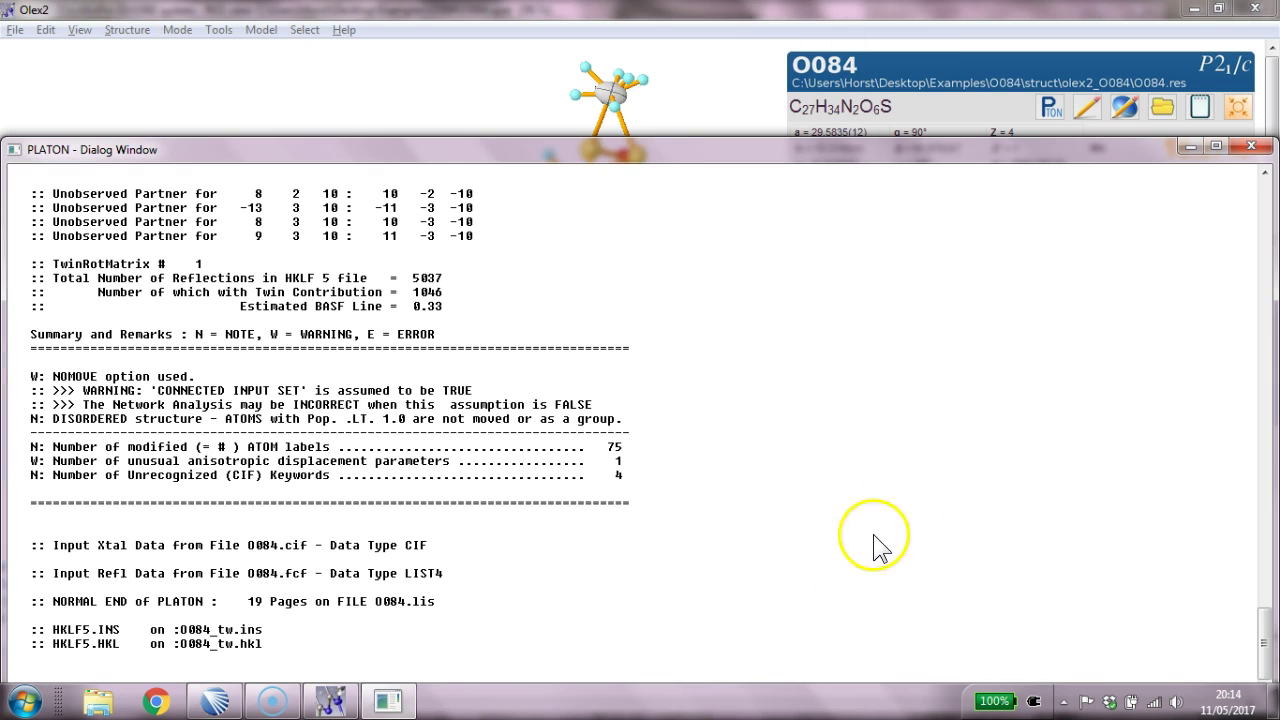
# View the Fobs-vs-Fcalc plot from Reflection Statistics (slope 0.9313, intercept 1.3322), then close it
pyautogui.click(1250, 147)
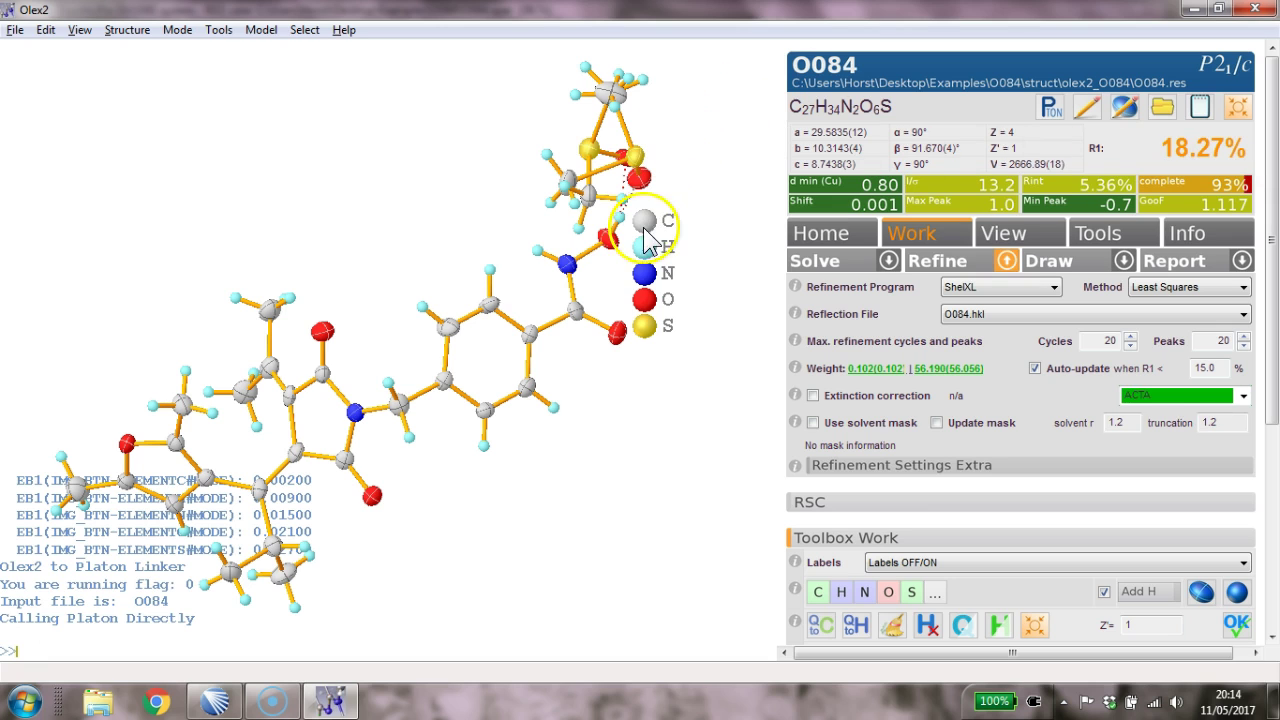
pyautogui.moveTo(645, 255); pyautogui.dragTo(730, 552)
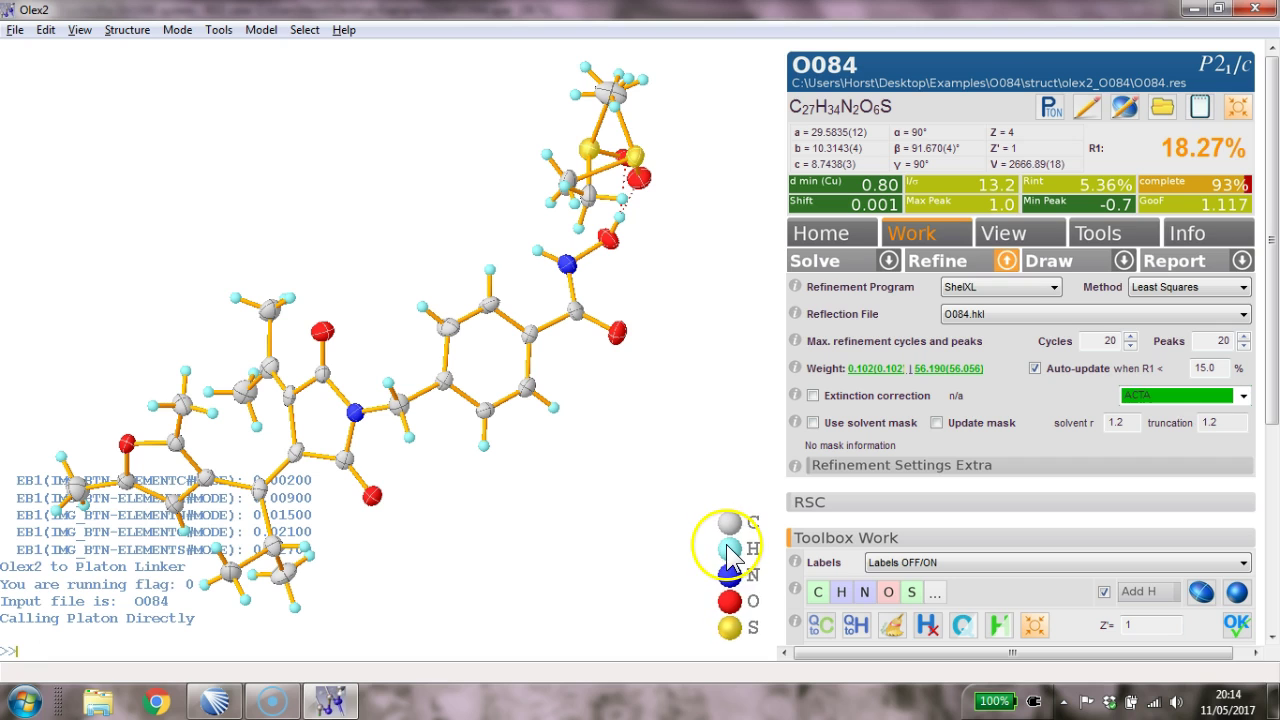
pyautogui.click(1196, 237)
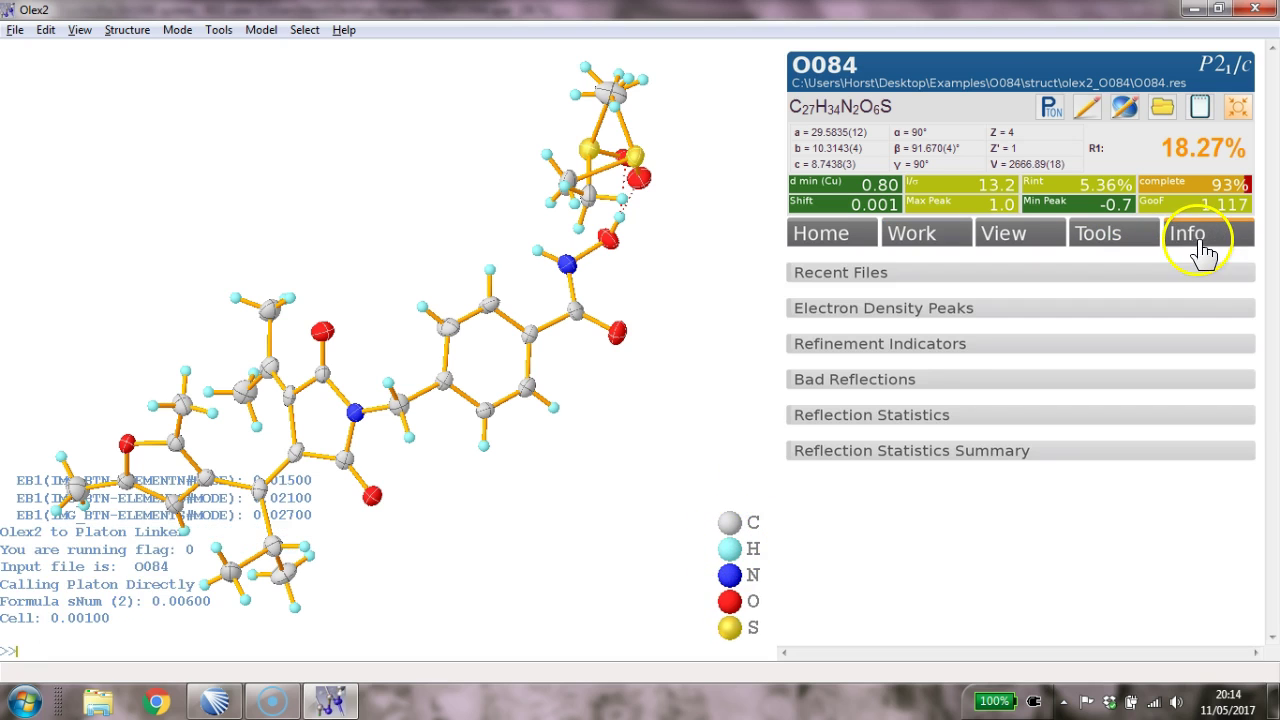
pyautogui.click(895, 422)
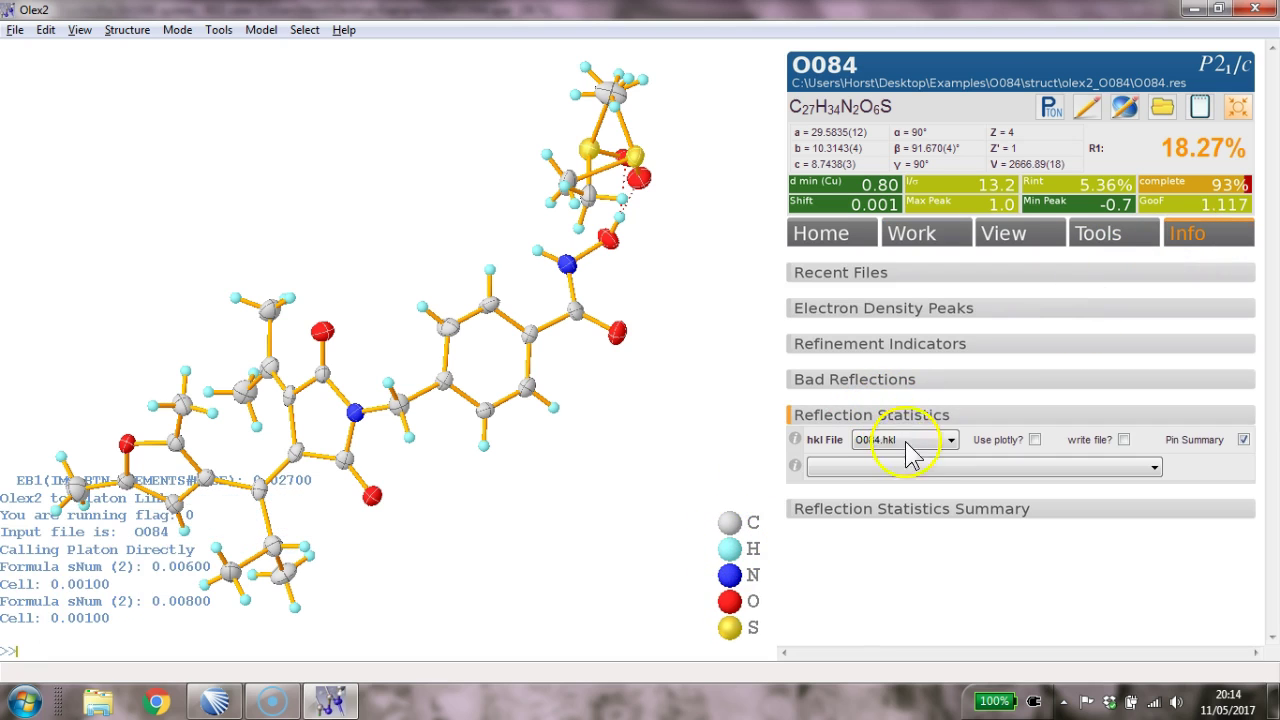
pyautogui.click(920, 468)
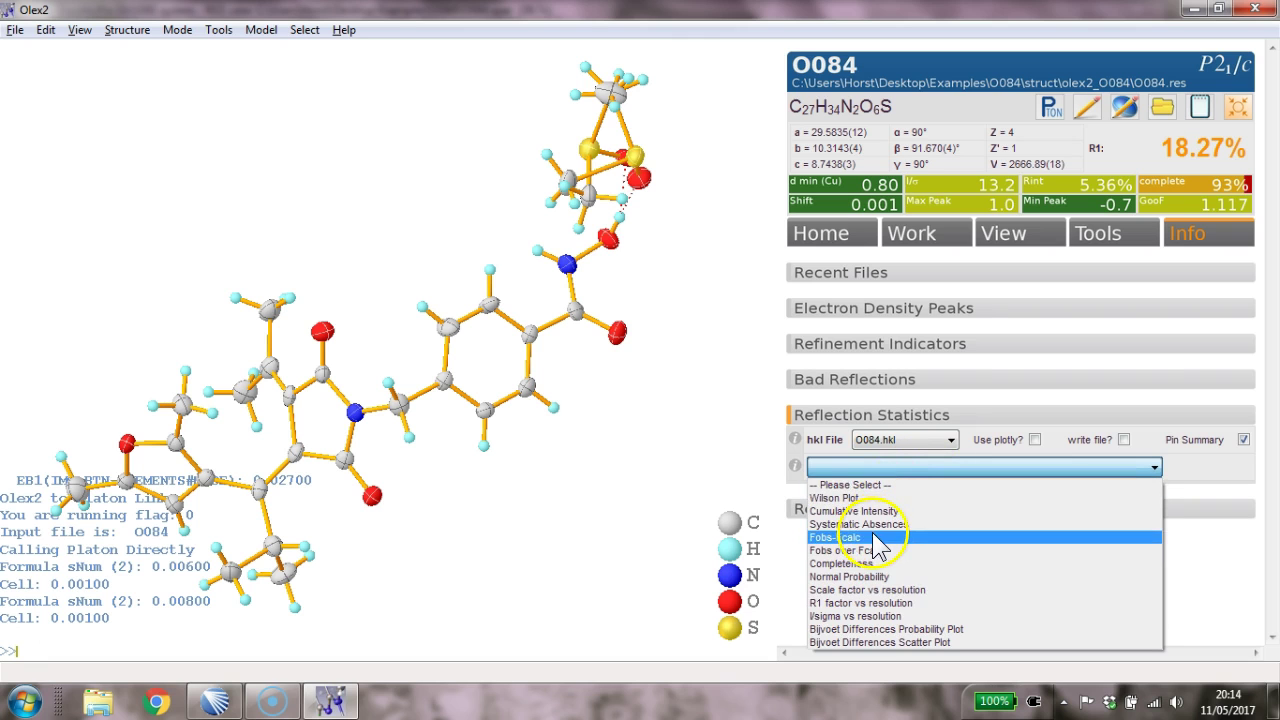
pyautogui.click(873, 538)
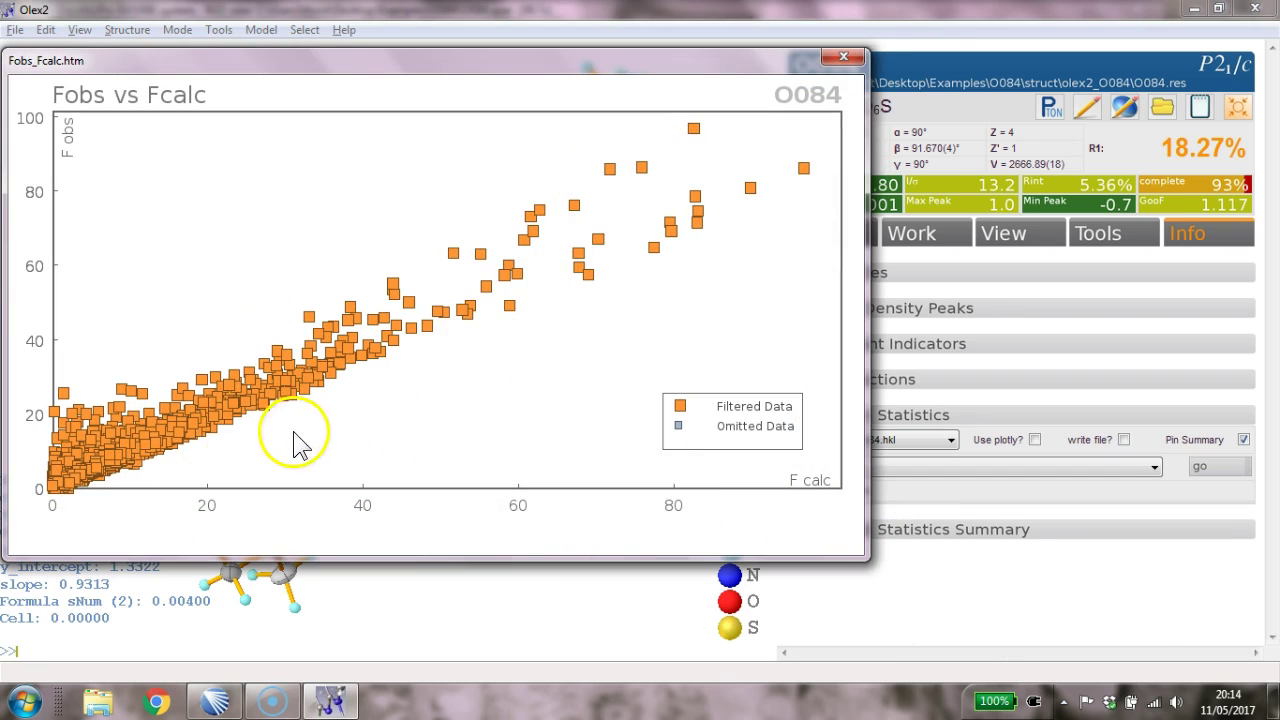
pyautogui.moveTo(72, 482)
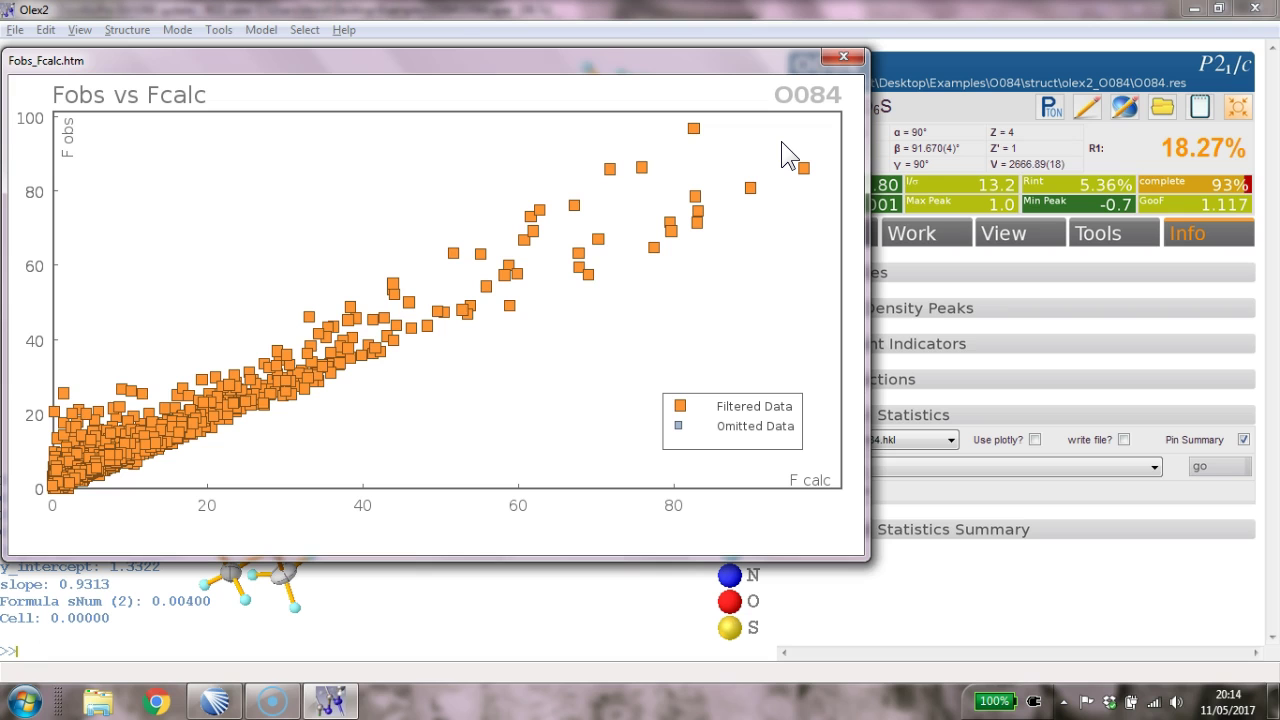
pyautogui.click(845, 57)
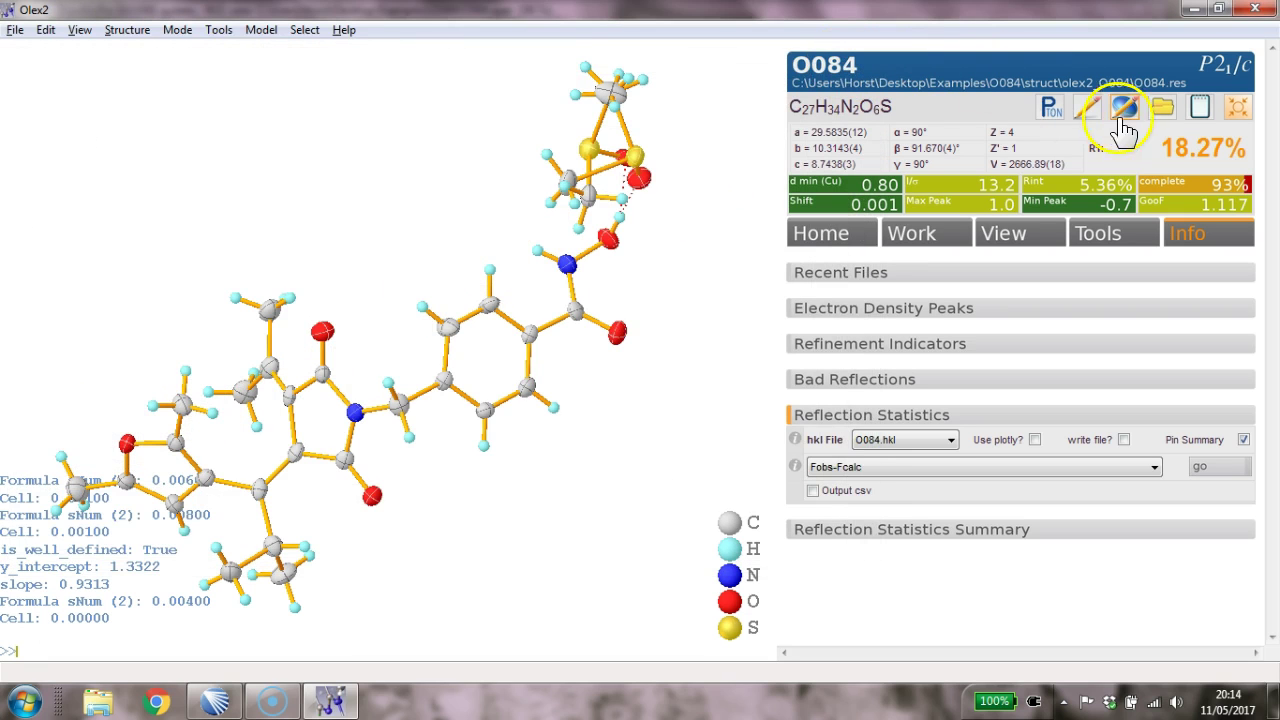
# Sort the olex2_O084 folder newest first and drag O084_tw.ins into Olex2
pyautogui.click(1164, 112)
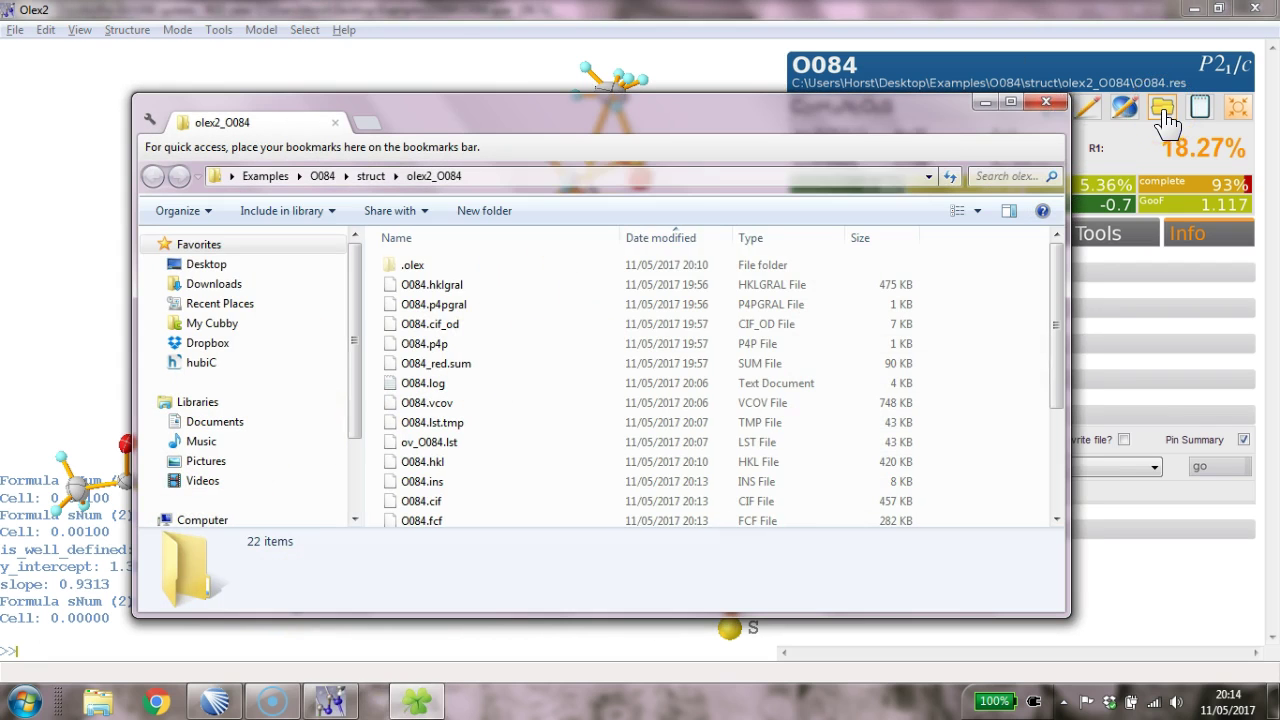
pyautogui.click(687, 245)
pyautogui.click(686, 243)
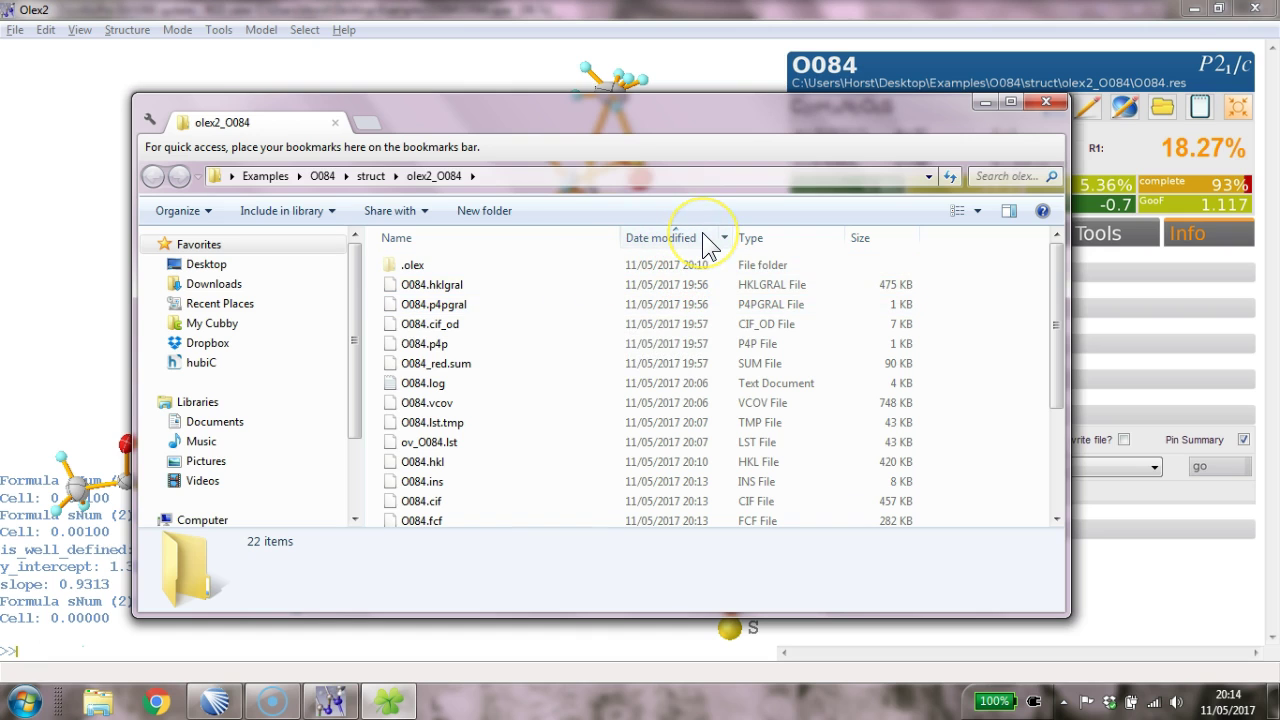
pyautogui.click(706, 243)
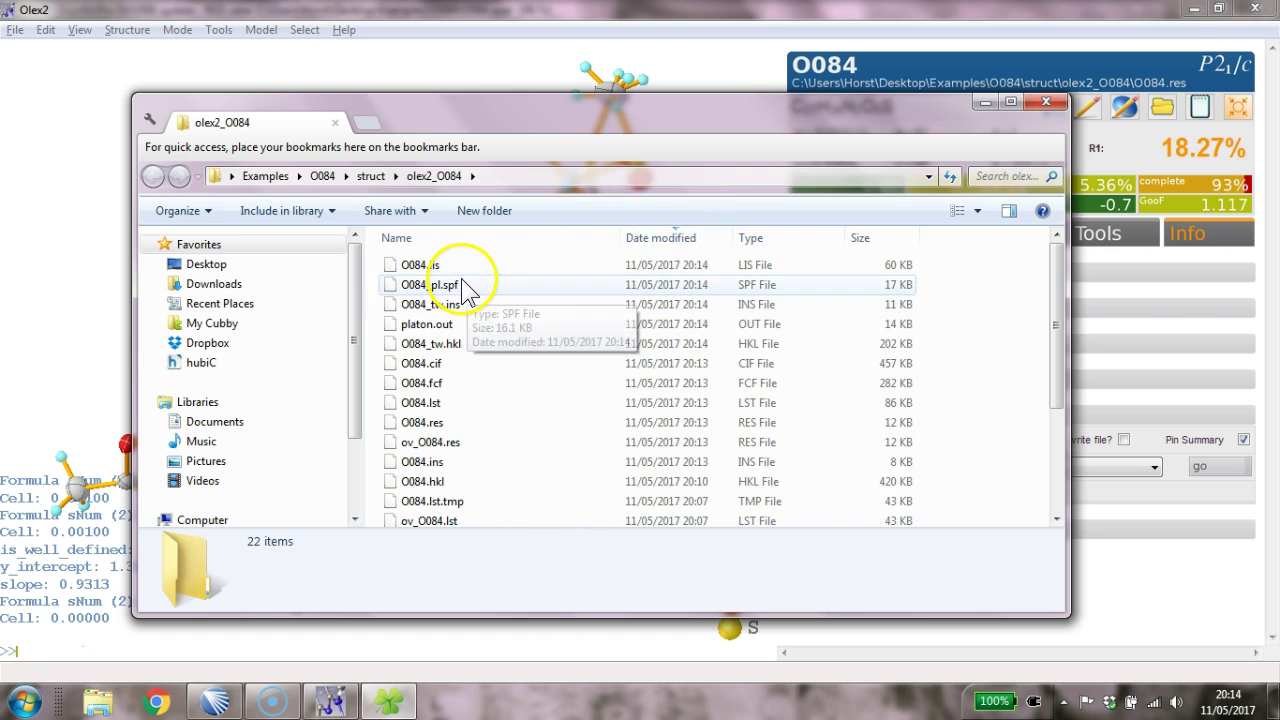
pyautogui.click(445, 306)
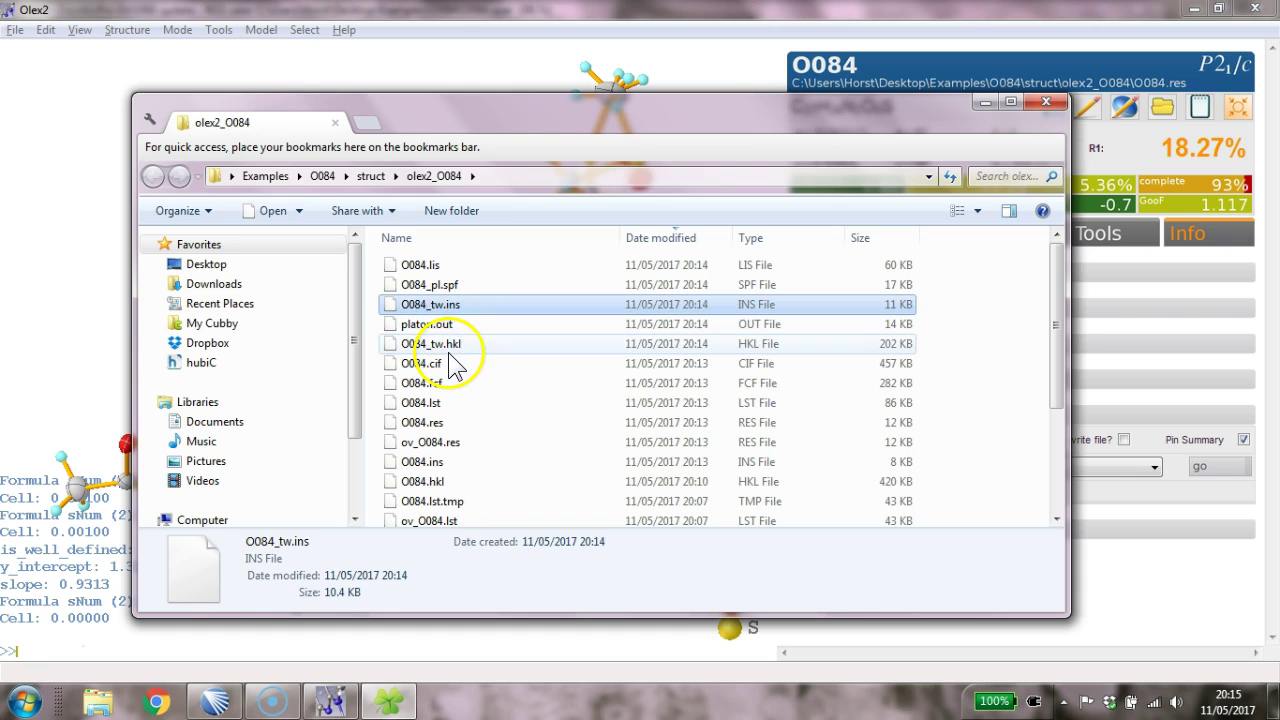
pyautogui.moveTo(450, 312); pyautogui.dragTo(22, 218)
# Load O084_tw.ins and set the refinement reflection file to O084_tw.hkl
pyautogui.click(1062, 105)
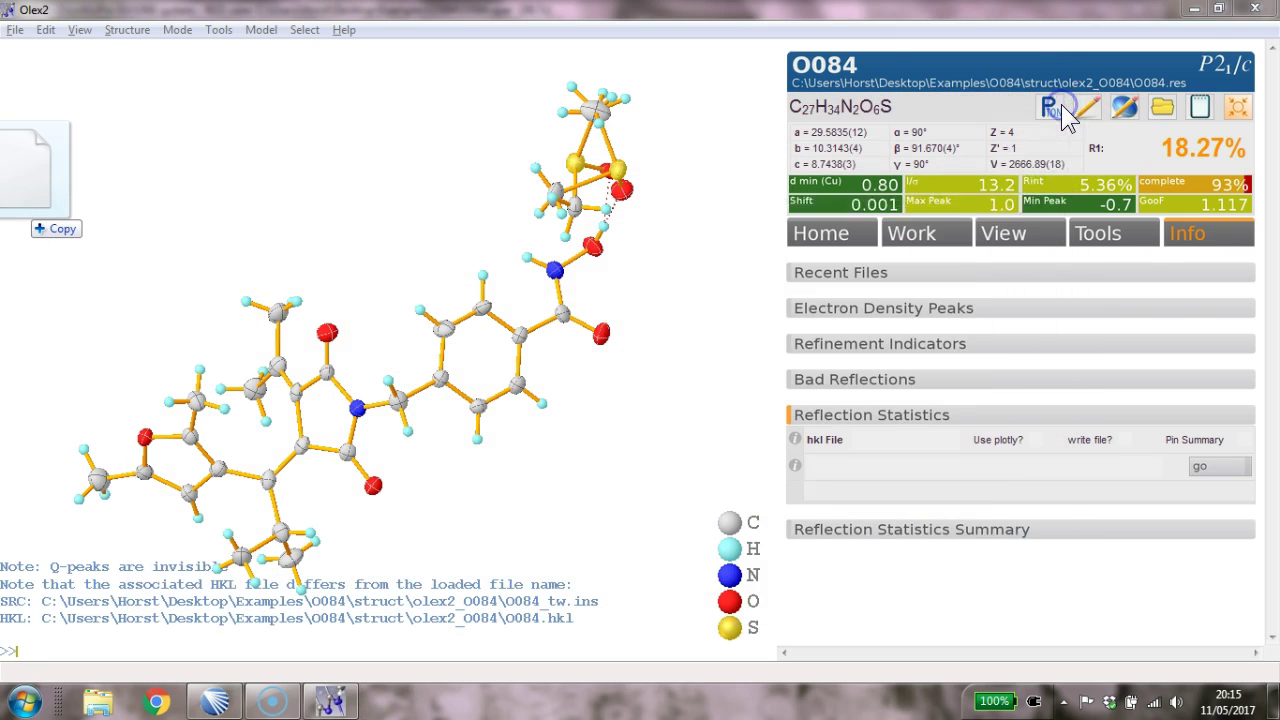
pyautogui.click(923, 251)
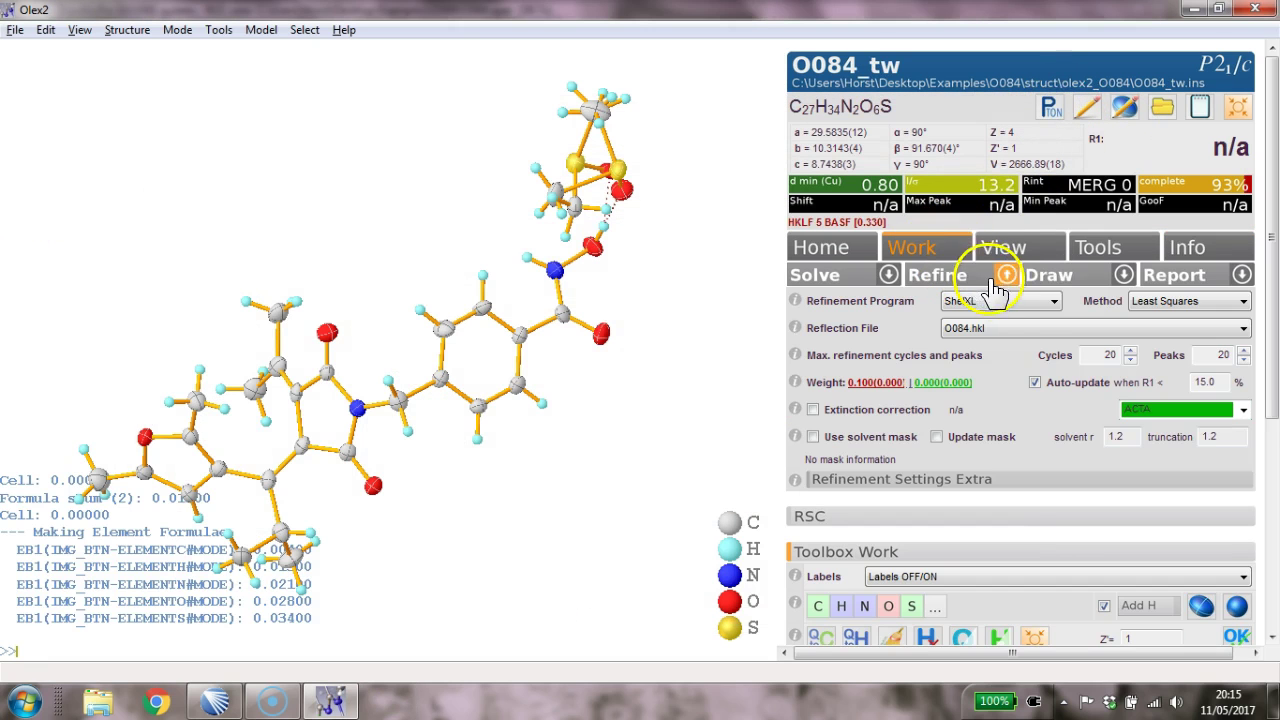
pyautogui.click(1045, 330)
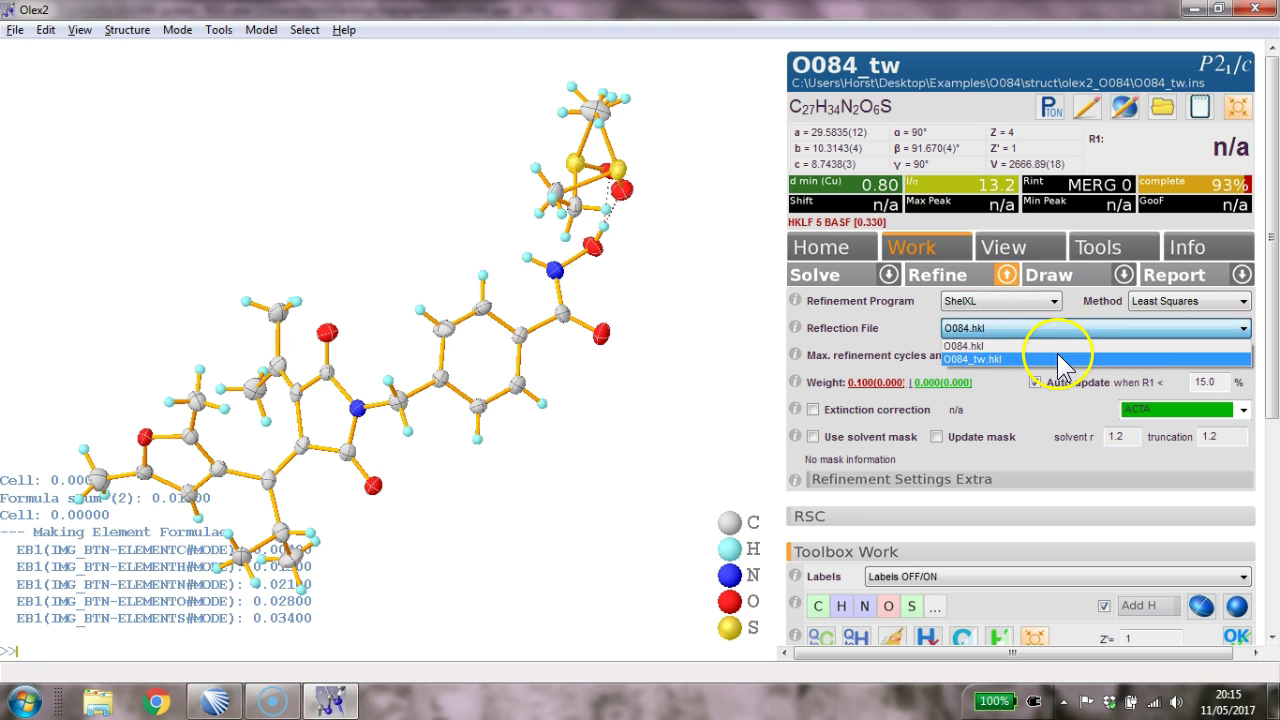
pyautogui.click(1062, 359)
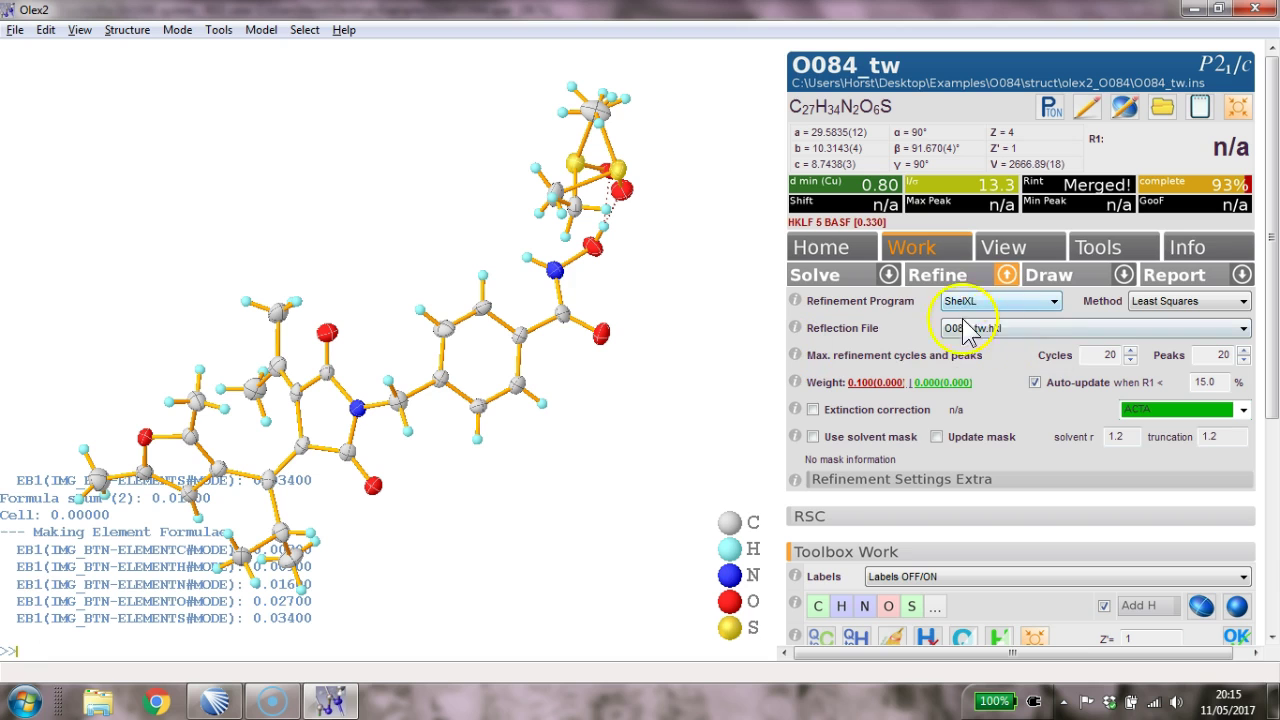
# Refine the twinned model twice, reaching BASF 0.356 and R1 13.77%
pyautogui.moveTo(657, 405); pyautogui.dragTo(683, 356)
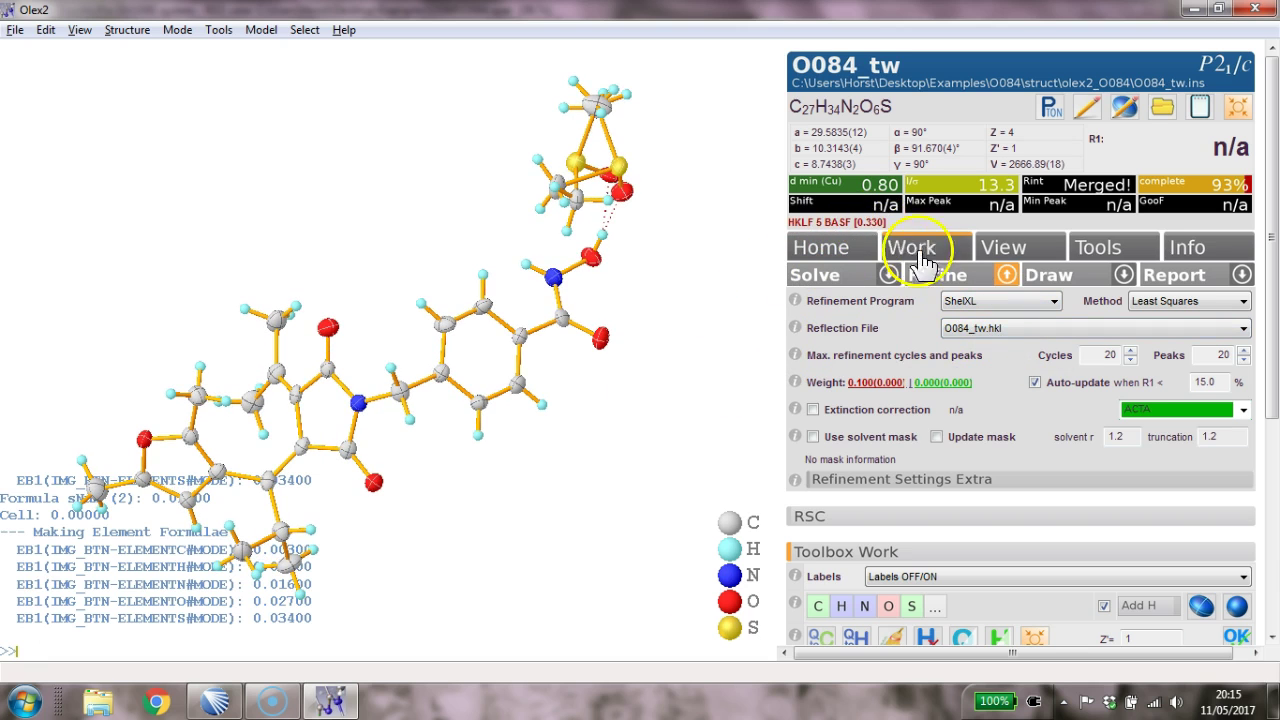
pyautogui.click(937, 275)
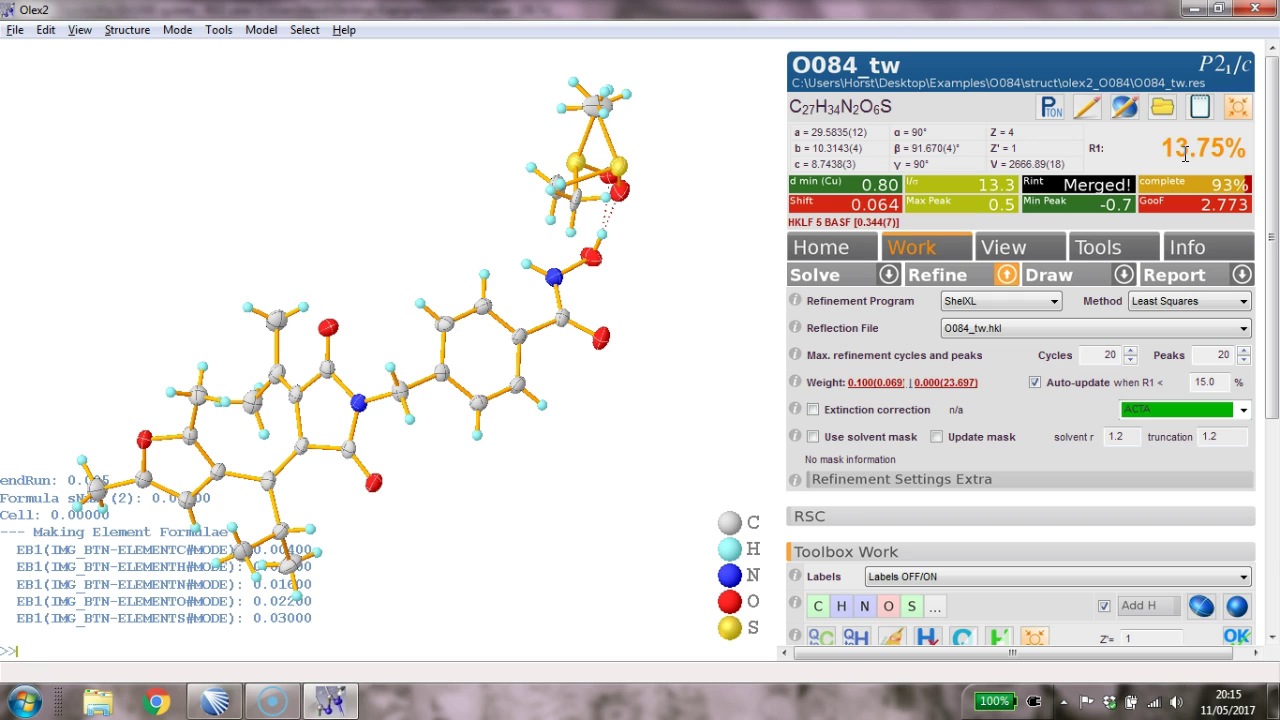
pyautogui.click(1185, 153)
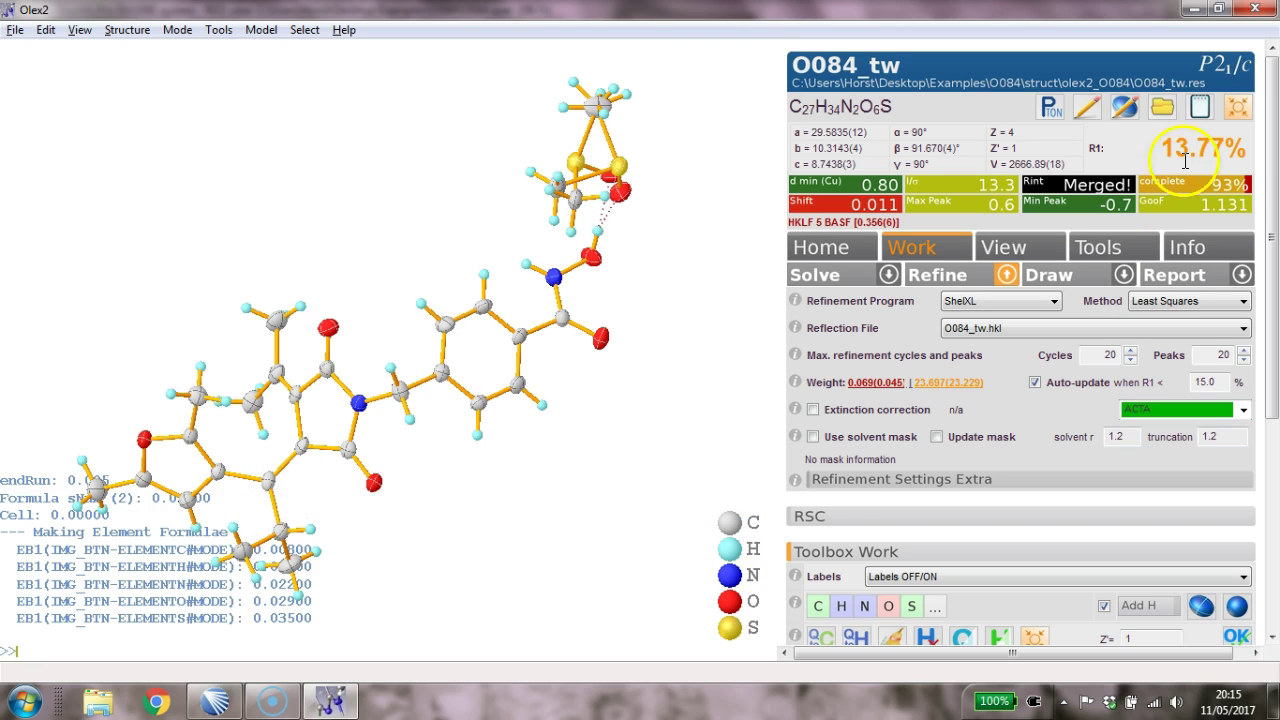
# In the Lattice wizard, copy the current UB matrix into twin component 1
pyautogui.click(213, 701)
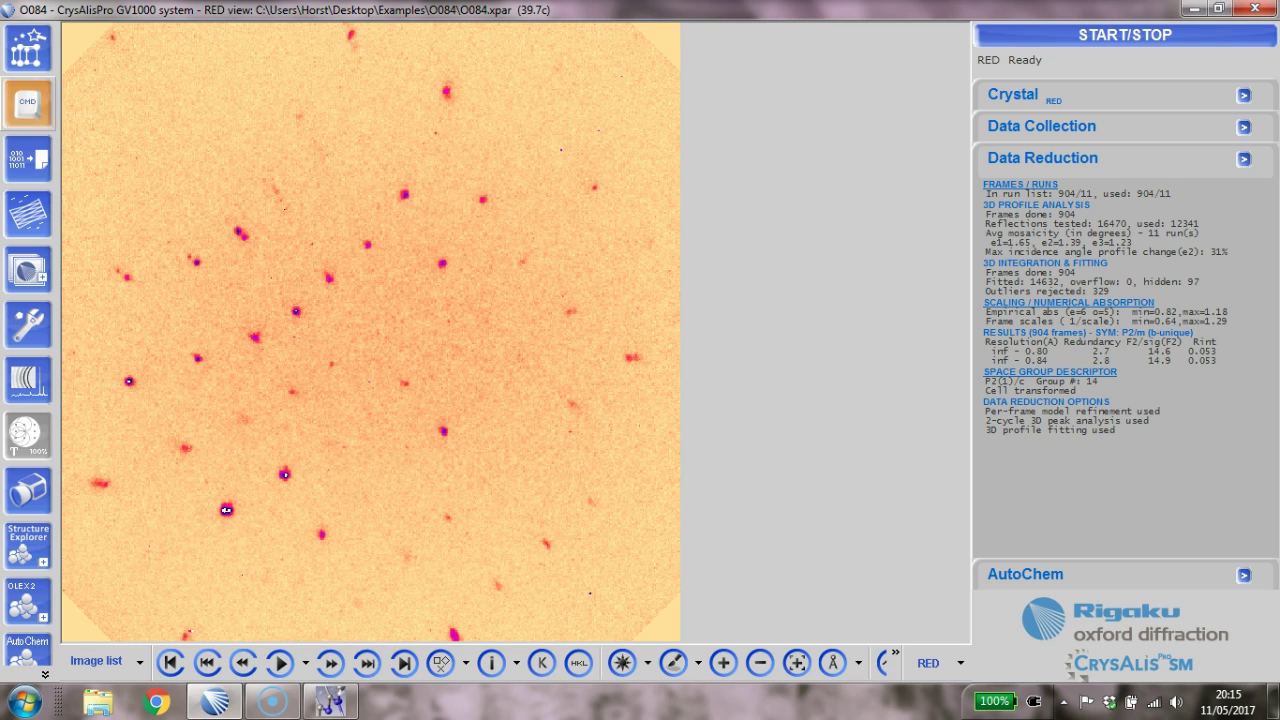
pyautogui.click(27, 52)
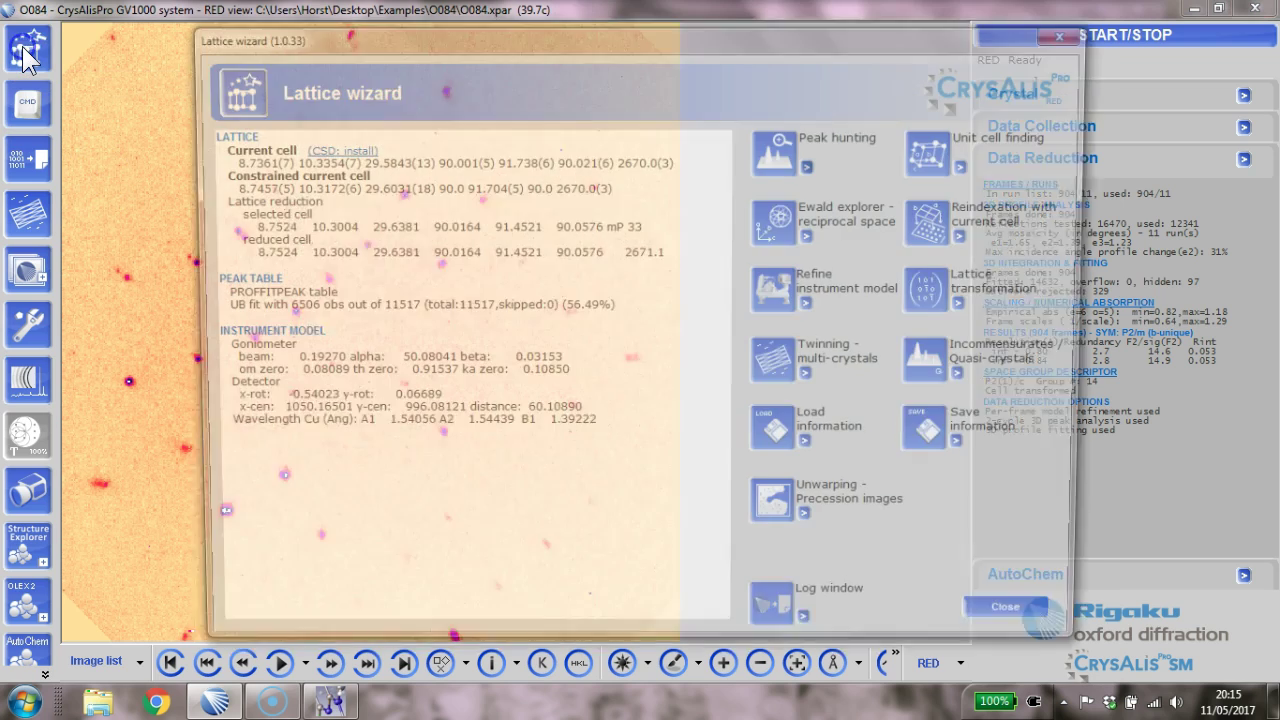
pyautogui.click(789, 379)
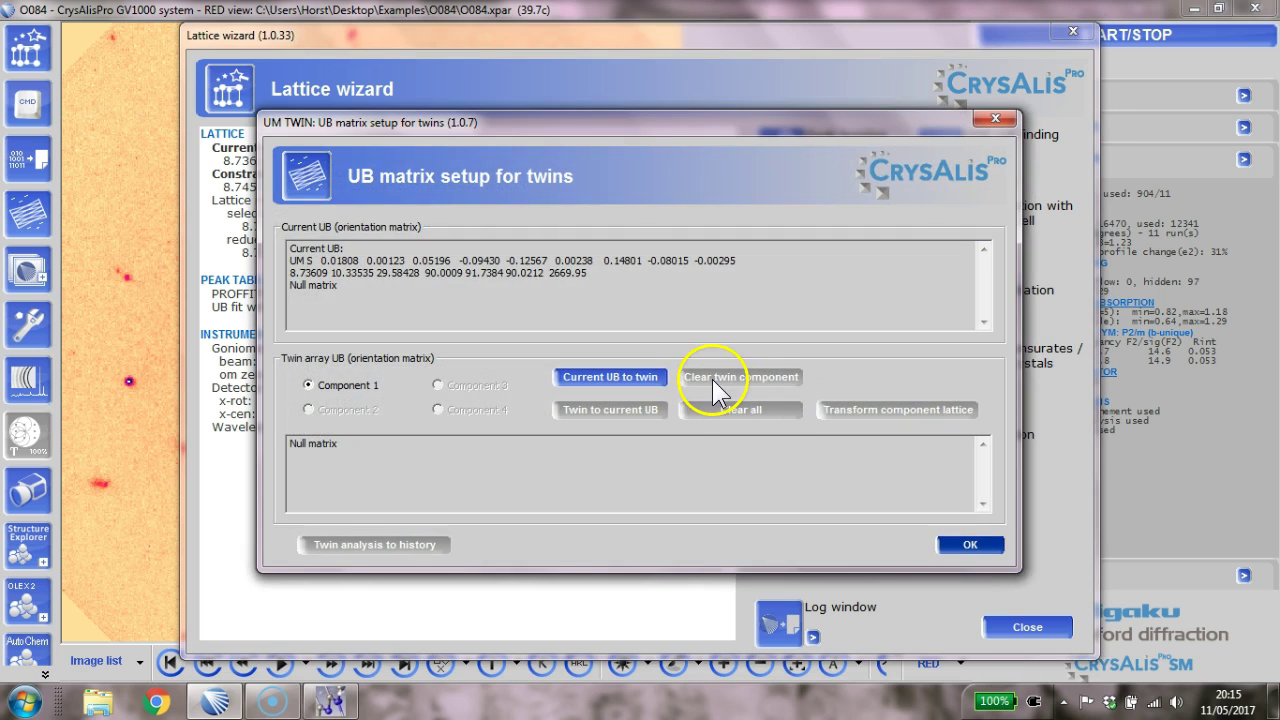
pyautogui.click(621, 382)
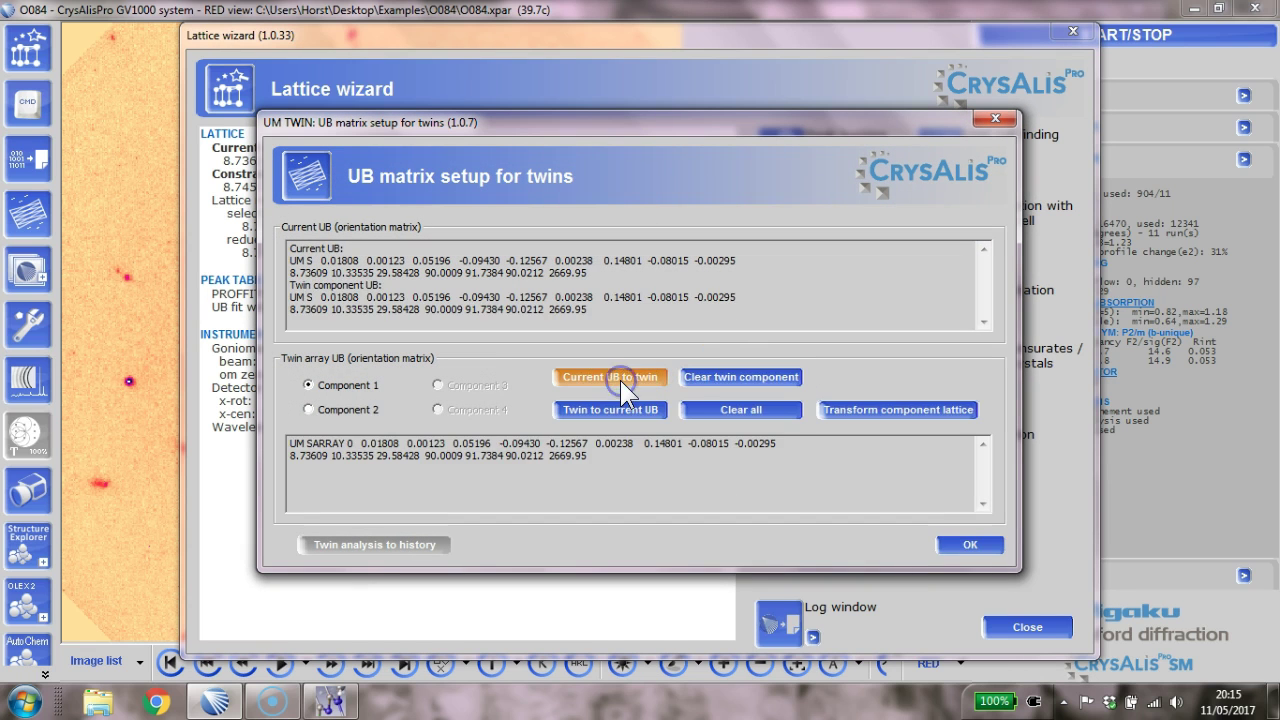
pyautogui.click(962, 545)
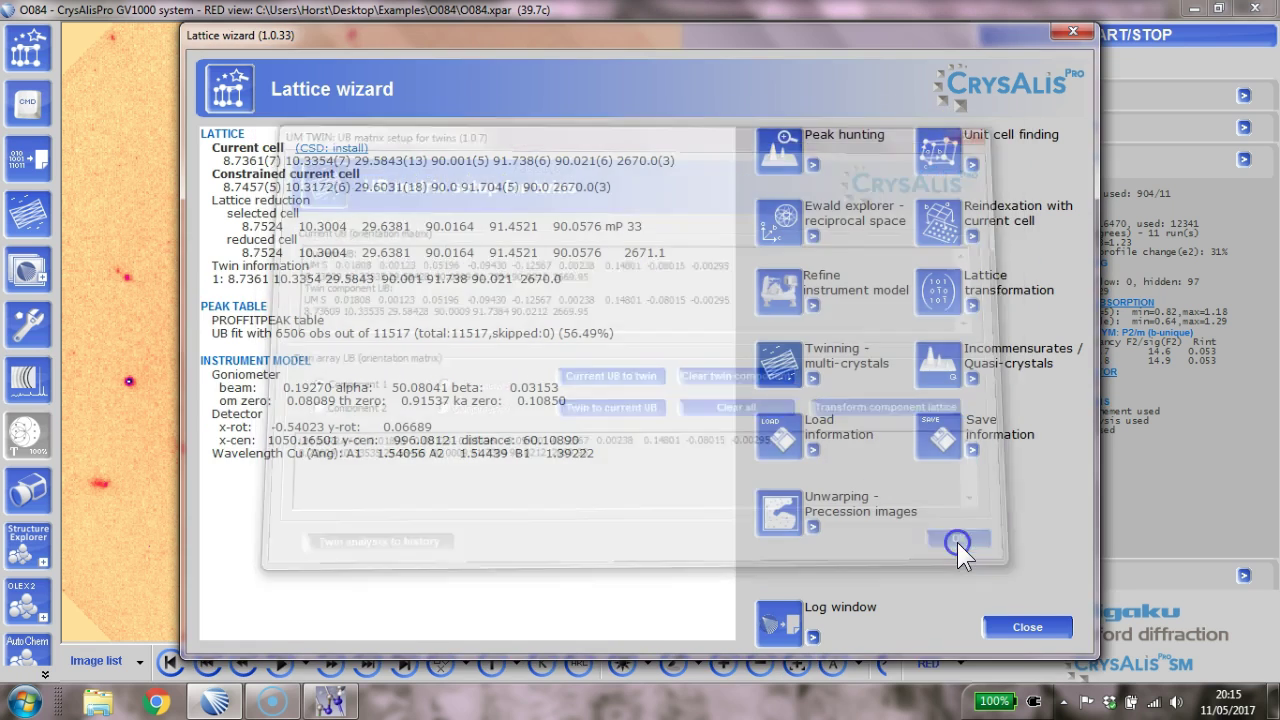
# Run a two-component twin unit cell search and show both components in Ewald Explorer
pyautogui.click(813, 449)
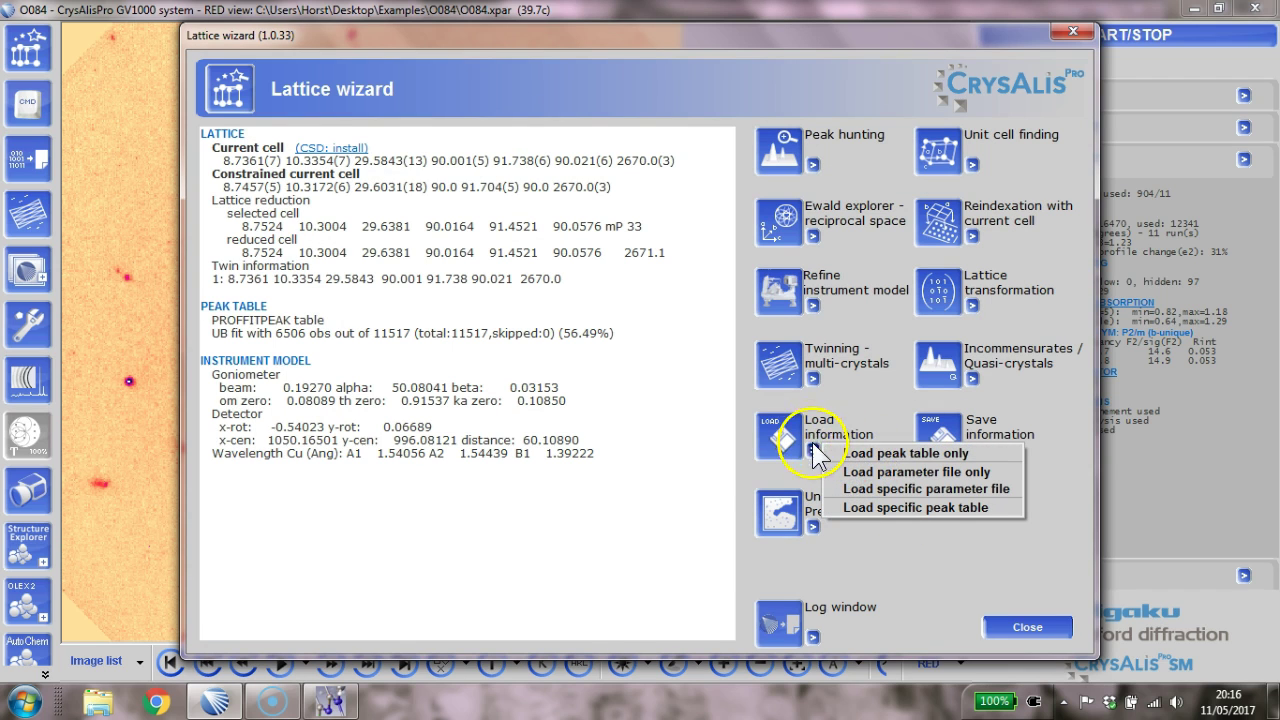
pyautogui.click(813, 379)
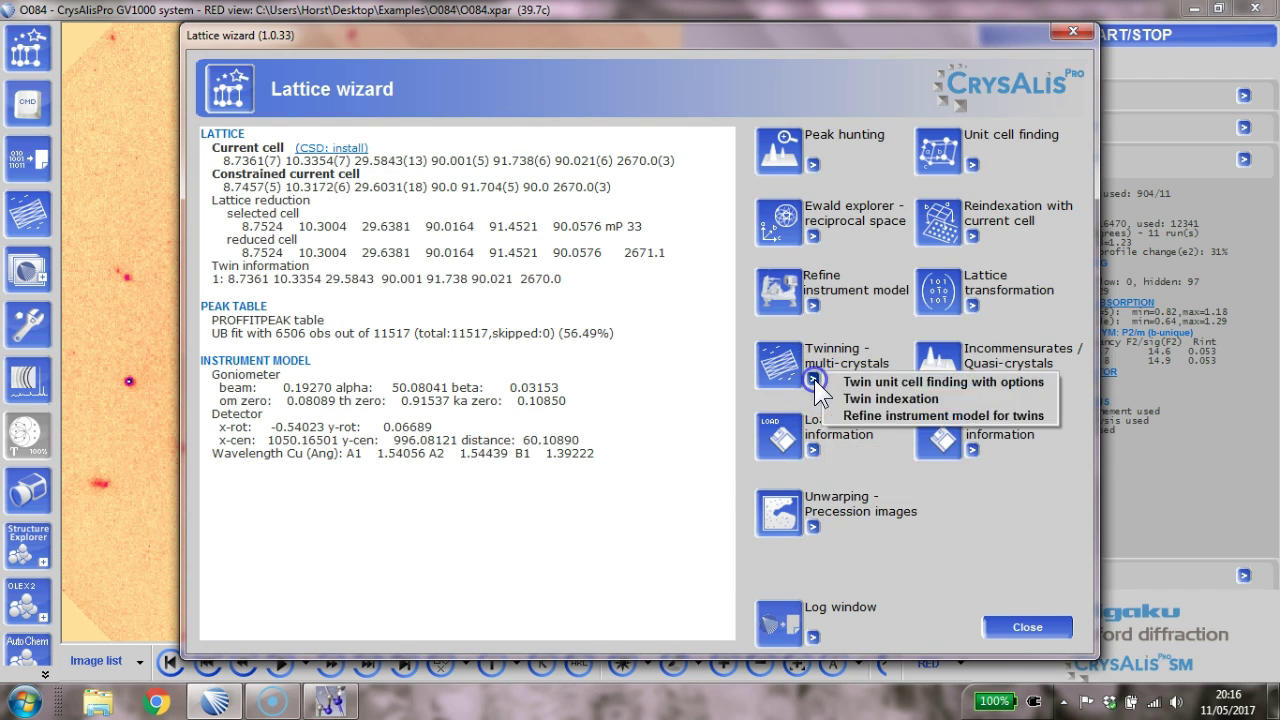
pyautogui.click(869, 378)
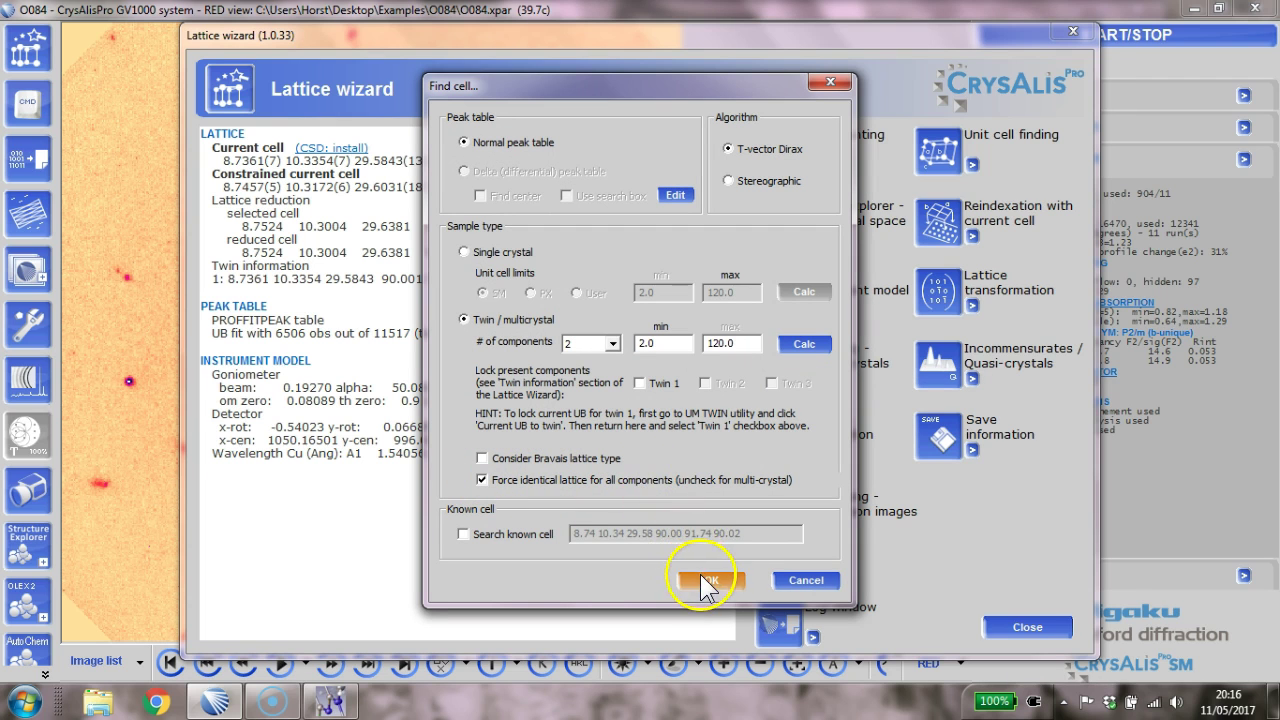
pyautogui.click(702, 578)
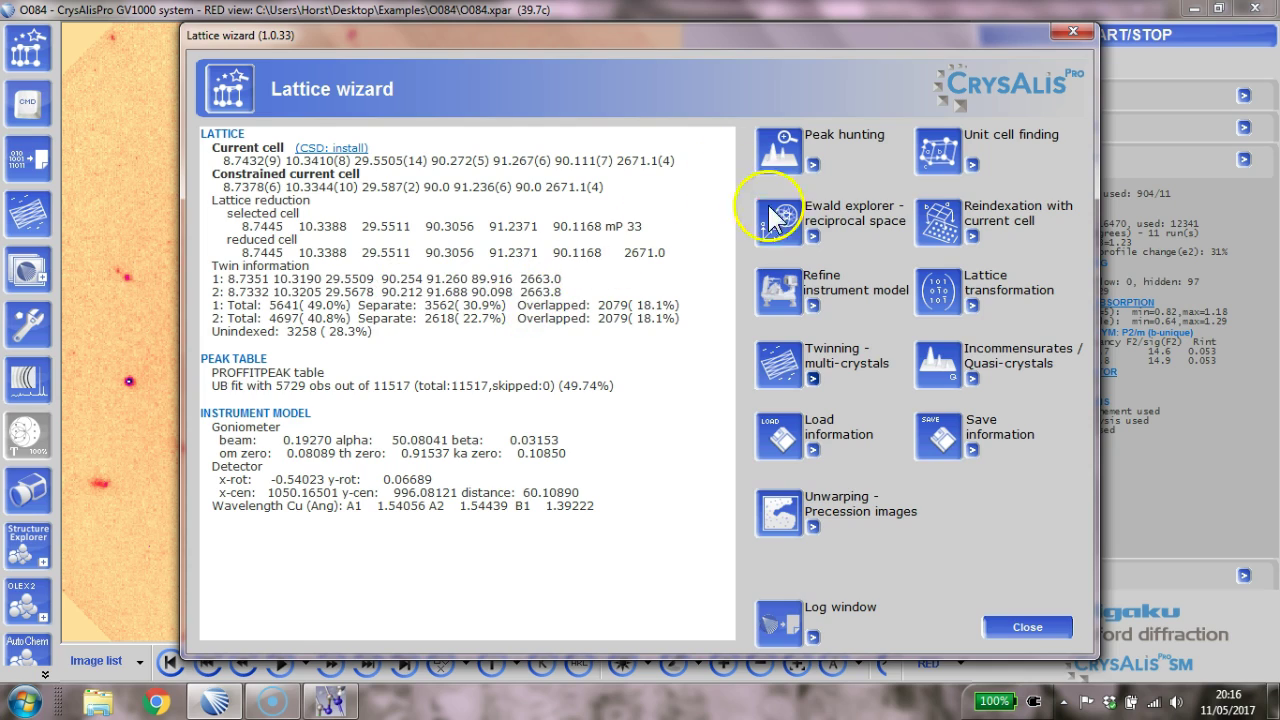
pyautogui.click(775, 222)
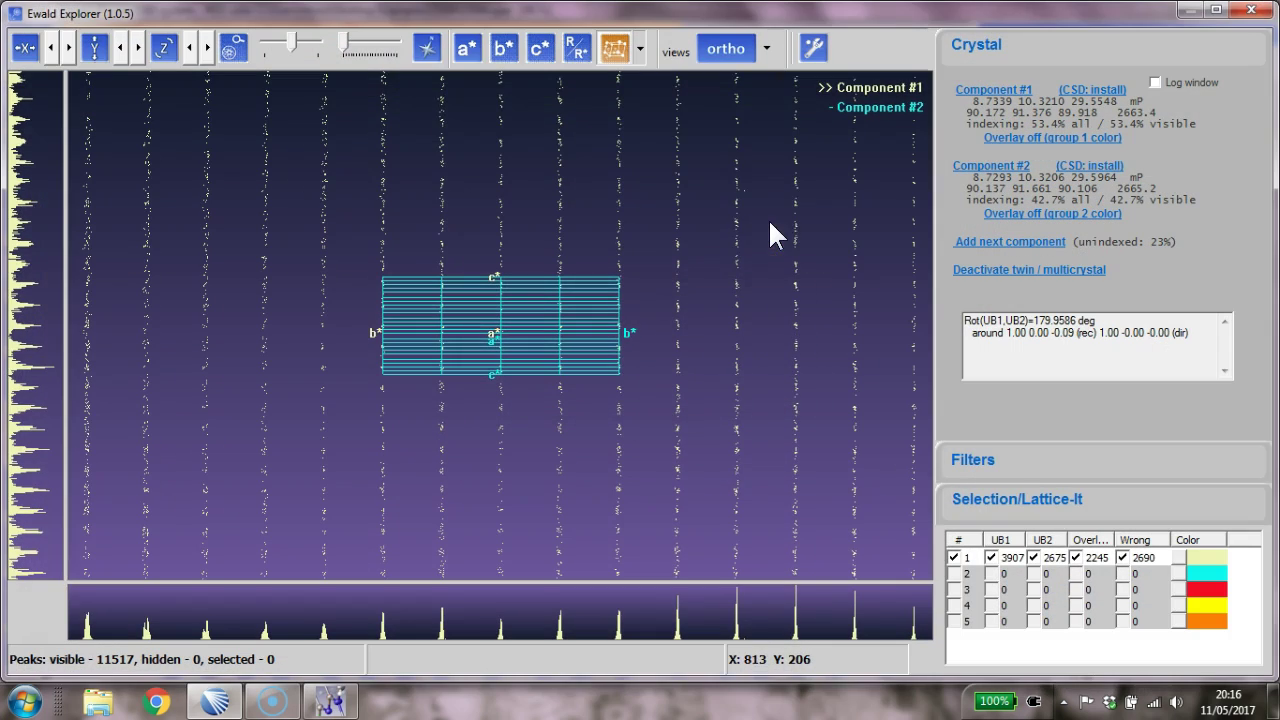
# Inspect both twin components' reciprocal lattices down a*, c* and b*
pyautogui.click(466, 50)
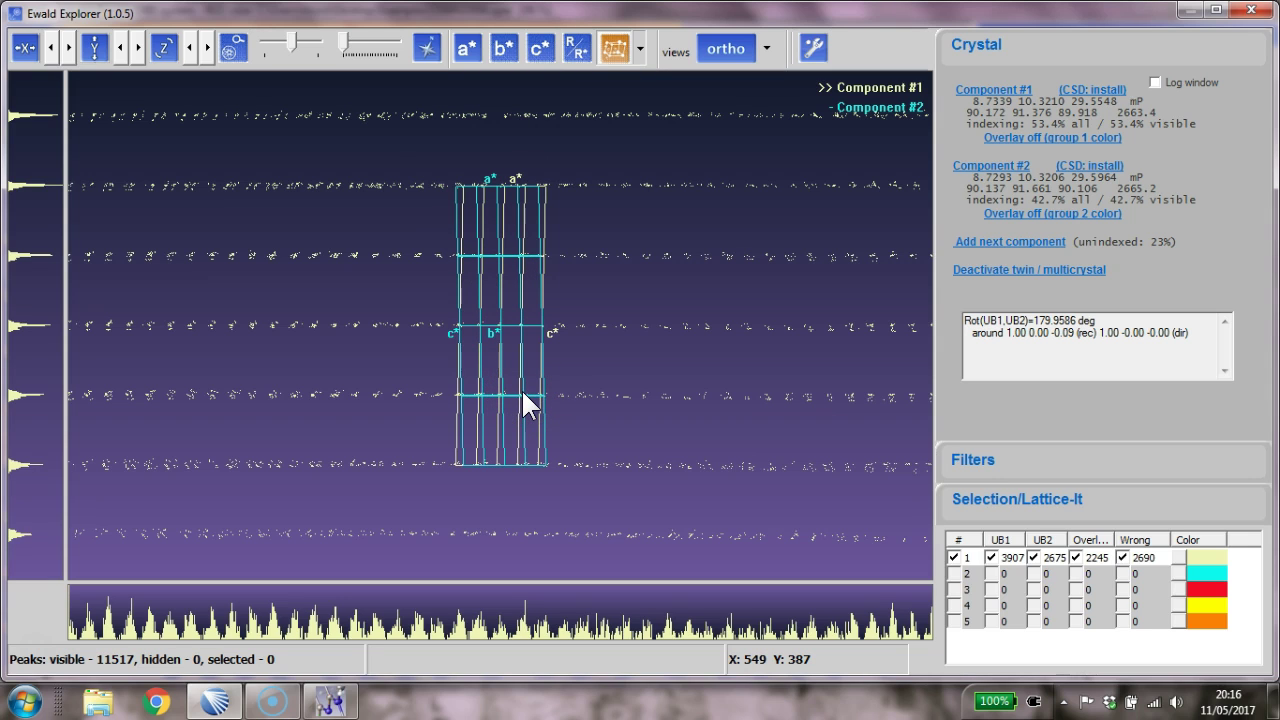
pyautogui.click(533, 292)
pyautogui.click(541, 52)
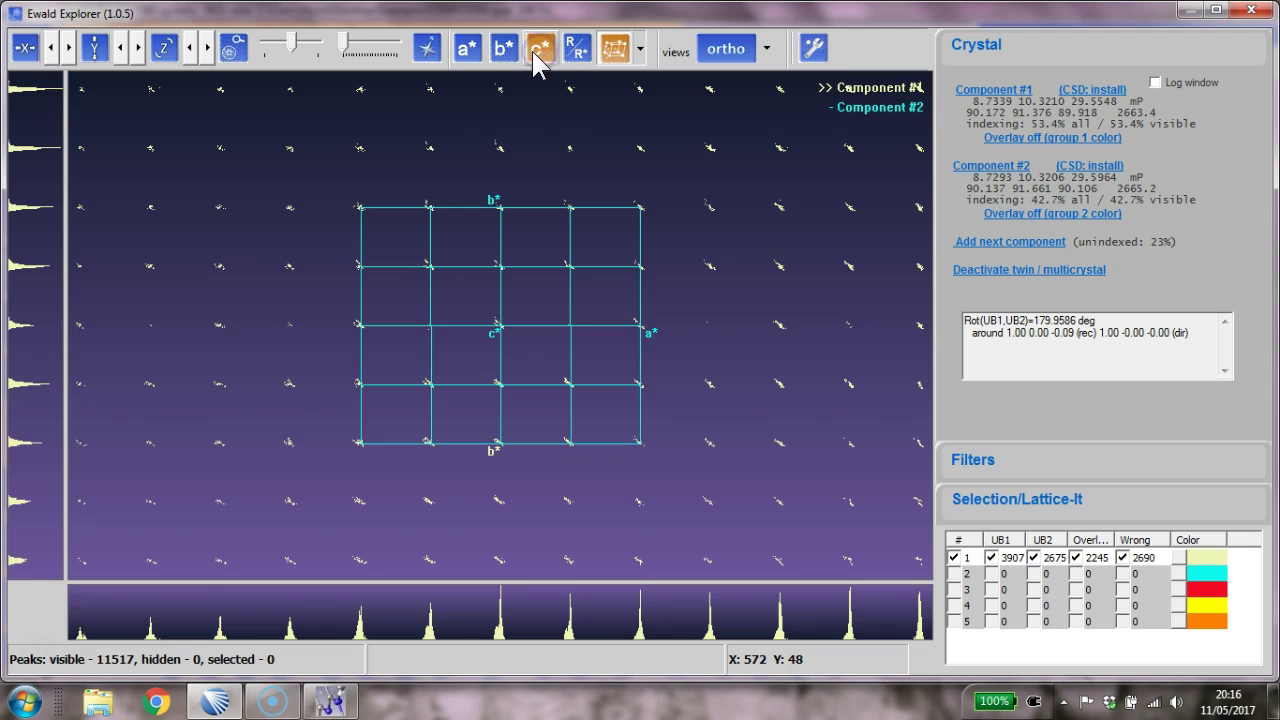
pyautogui.click(468, 49)
pyautogui.click(503, 49)
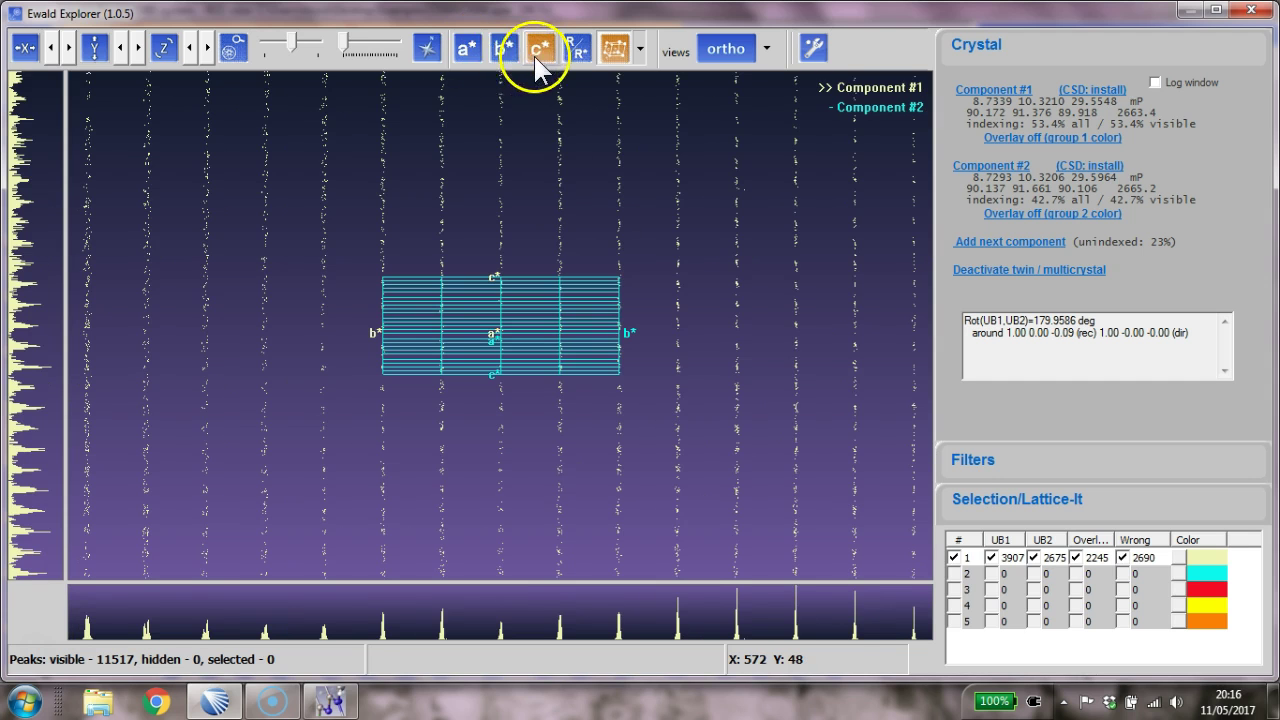
# Save the two-component twin lattice information and close the Lattice wizard
pyautogui.click(1250, 10)
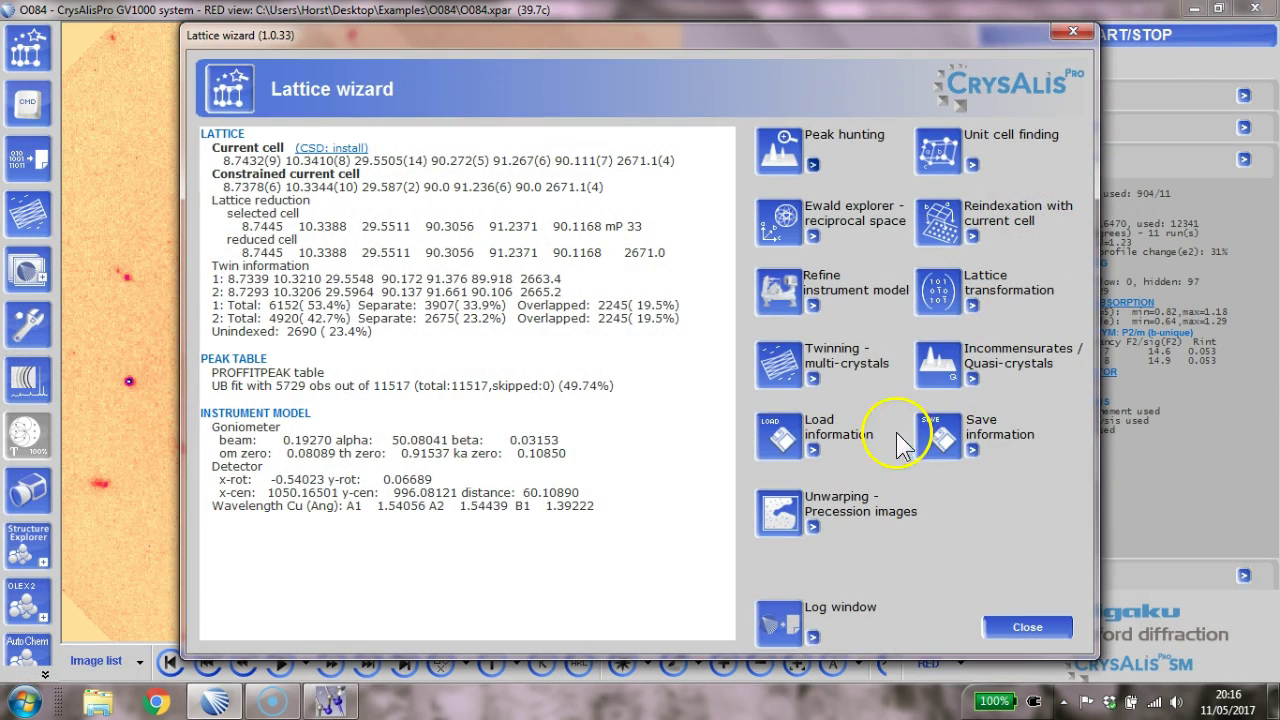
pyautogui.click(945, 437)
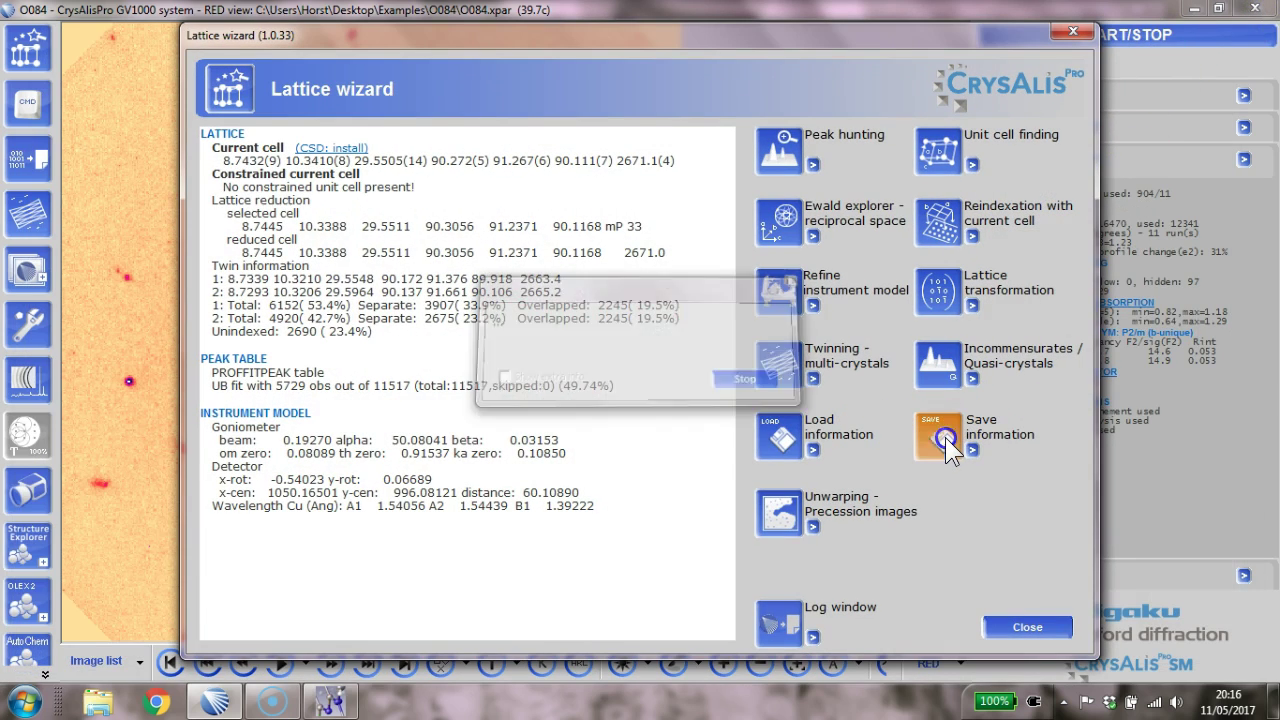
pyautogui.click(1039, 630)
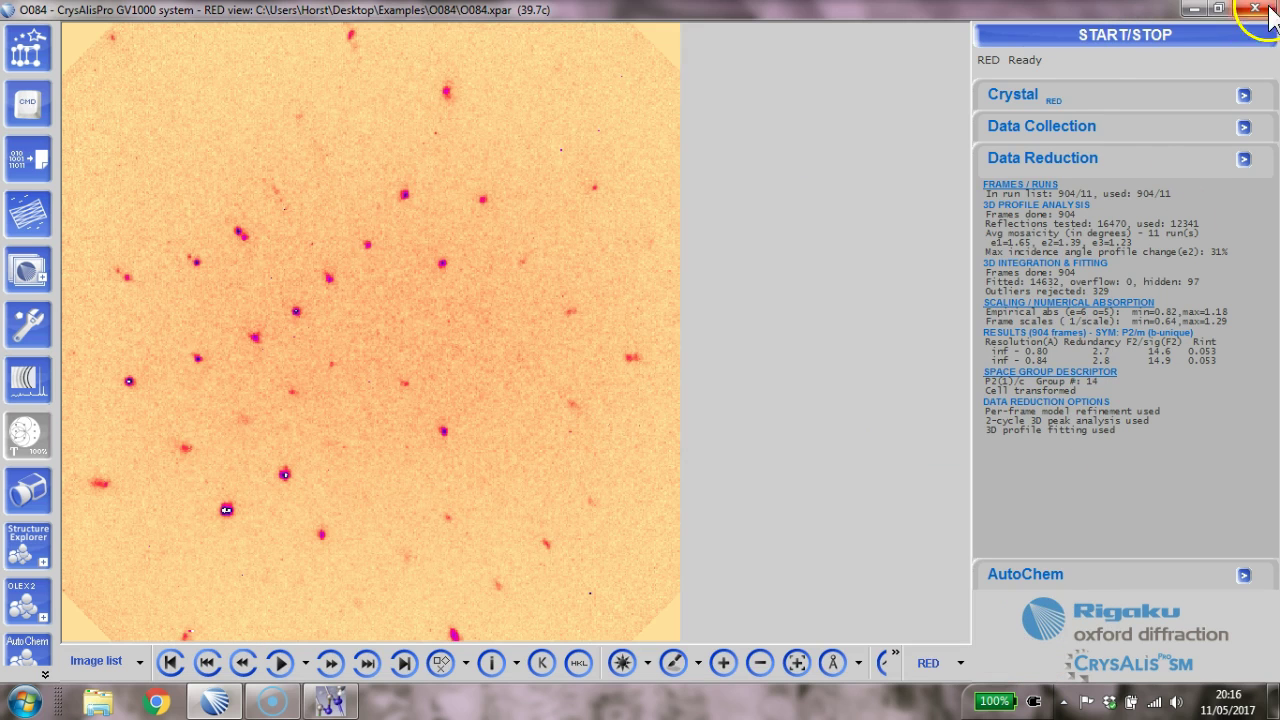
# Start a data reduction with options and bring up its special integration parameters
pyautogui.click(1190, 38)
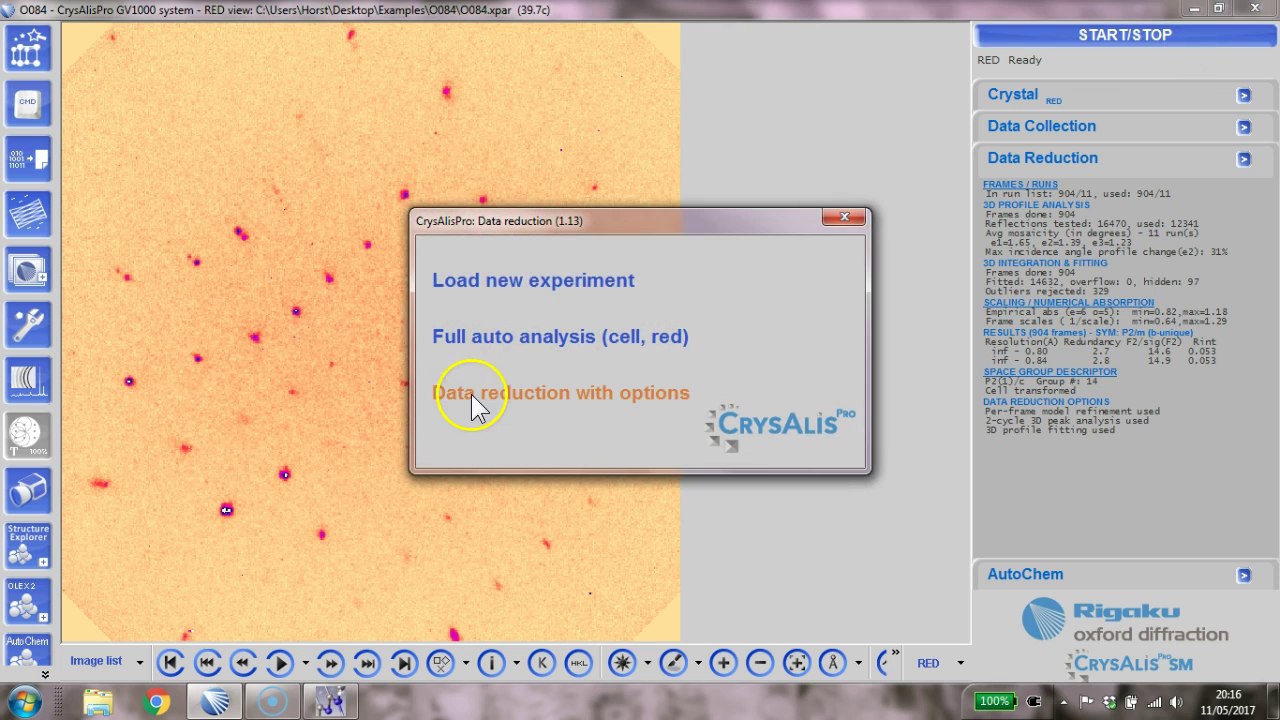
pyautogui.click(480, 407)
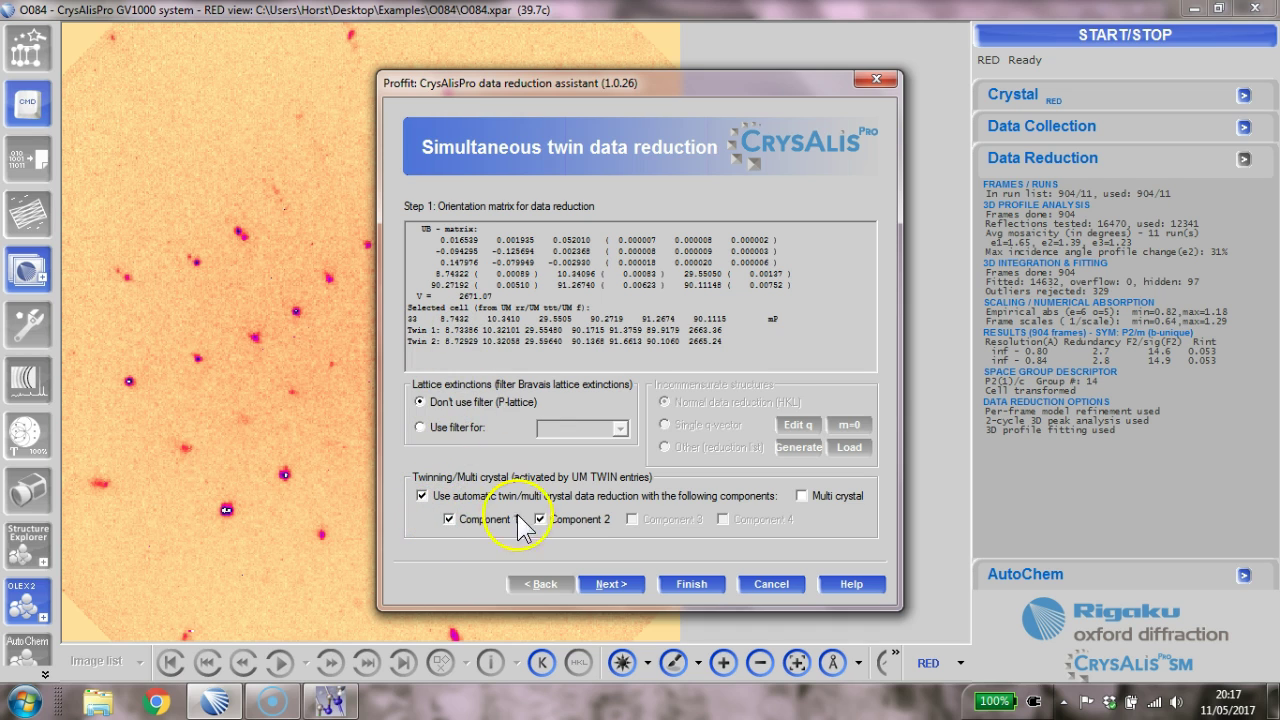
pyautogui.click(609, 586)
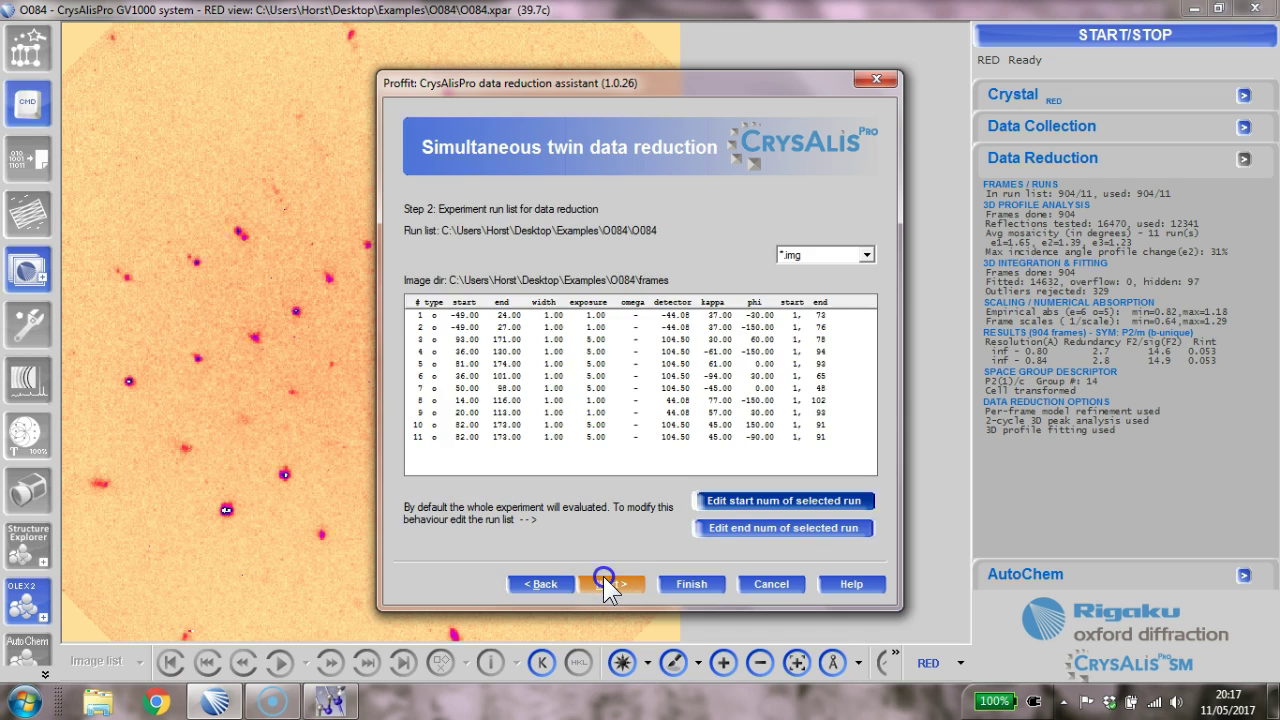
pyautogui.click(609, 586)
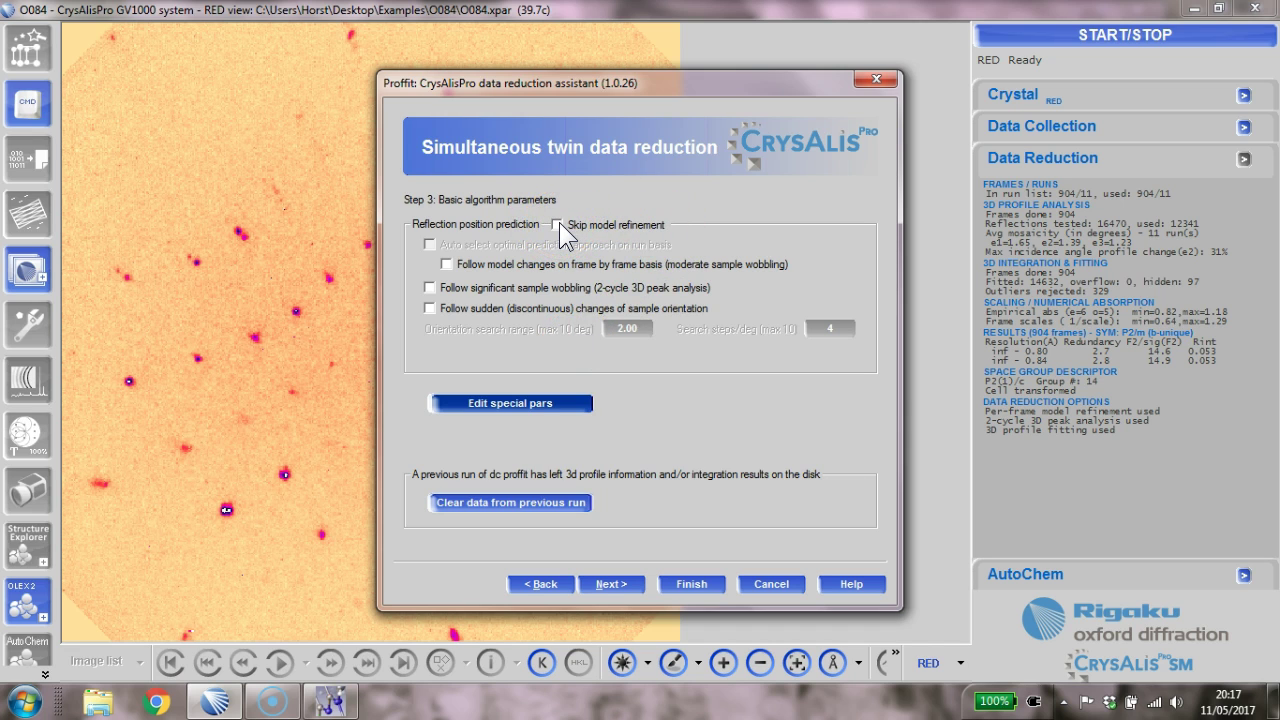
pyautogui.click(558, 403)
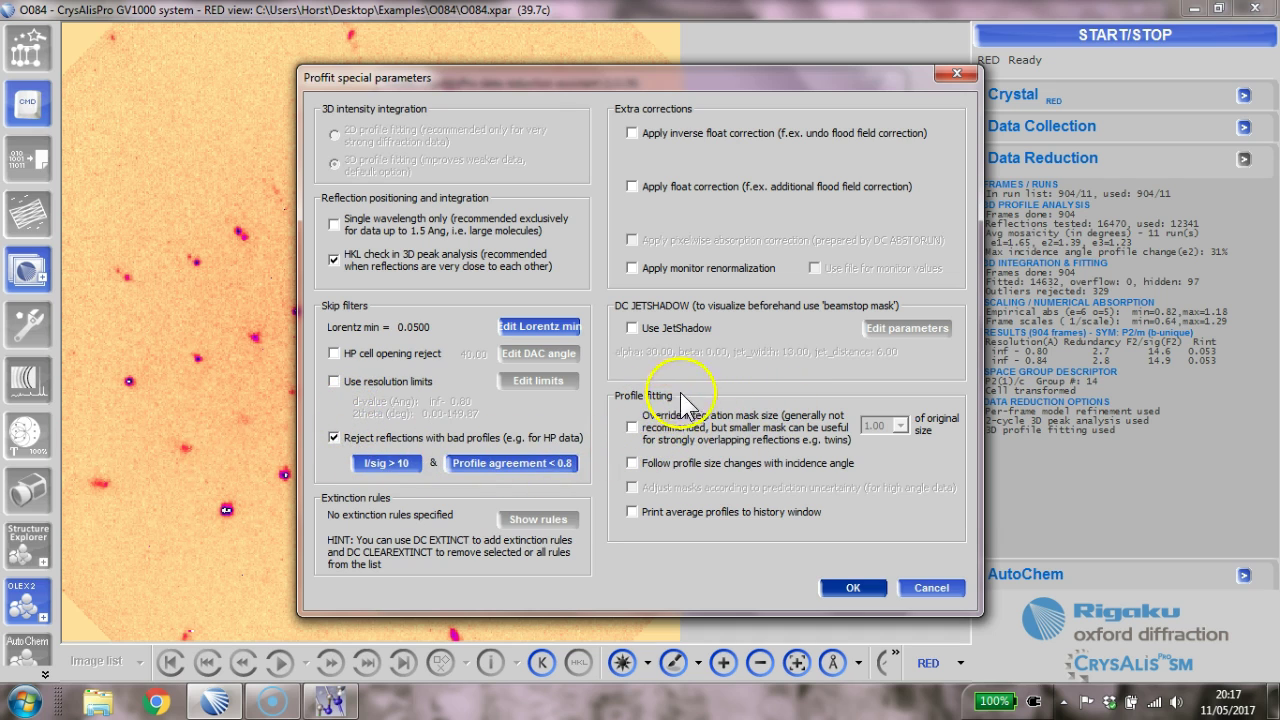
# Override the integration mask size to 0.75 and make profile size follow incidence angle
pyautogui.click(632, 428)
pyautogui.click(900, 426)
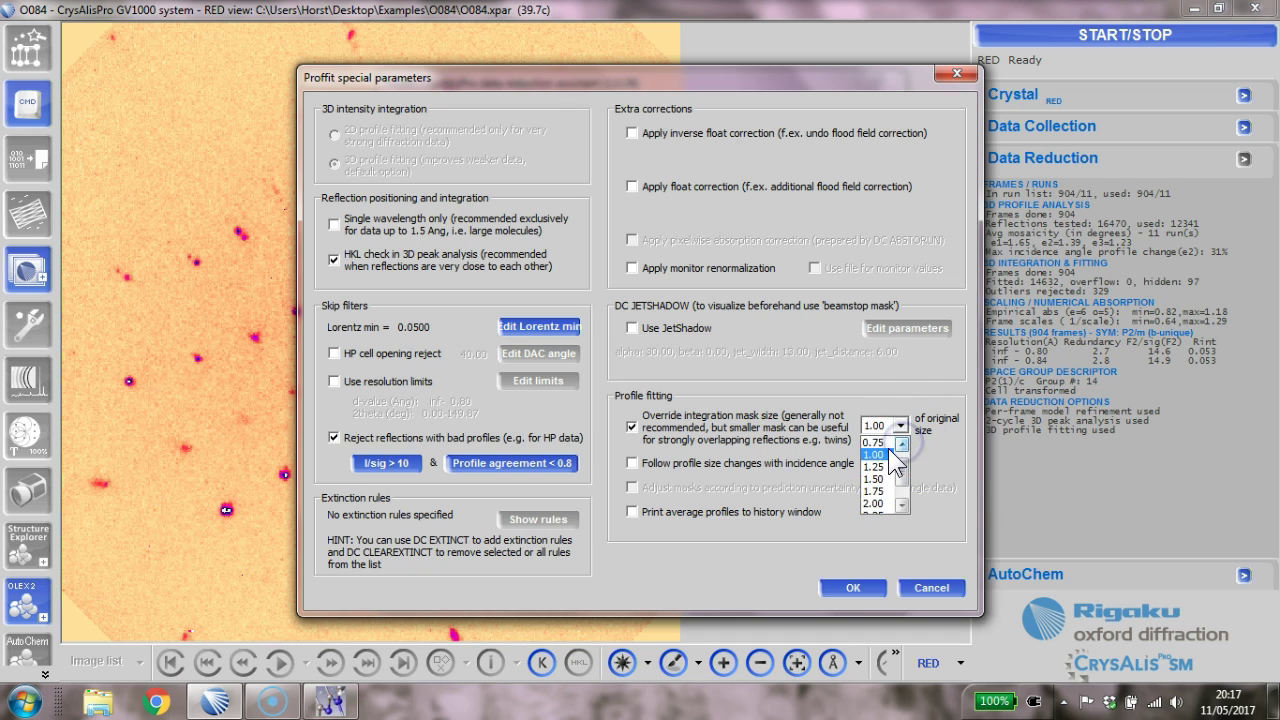
pyautogui.click(878, 442)
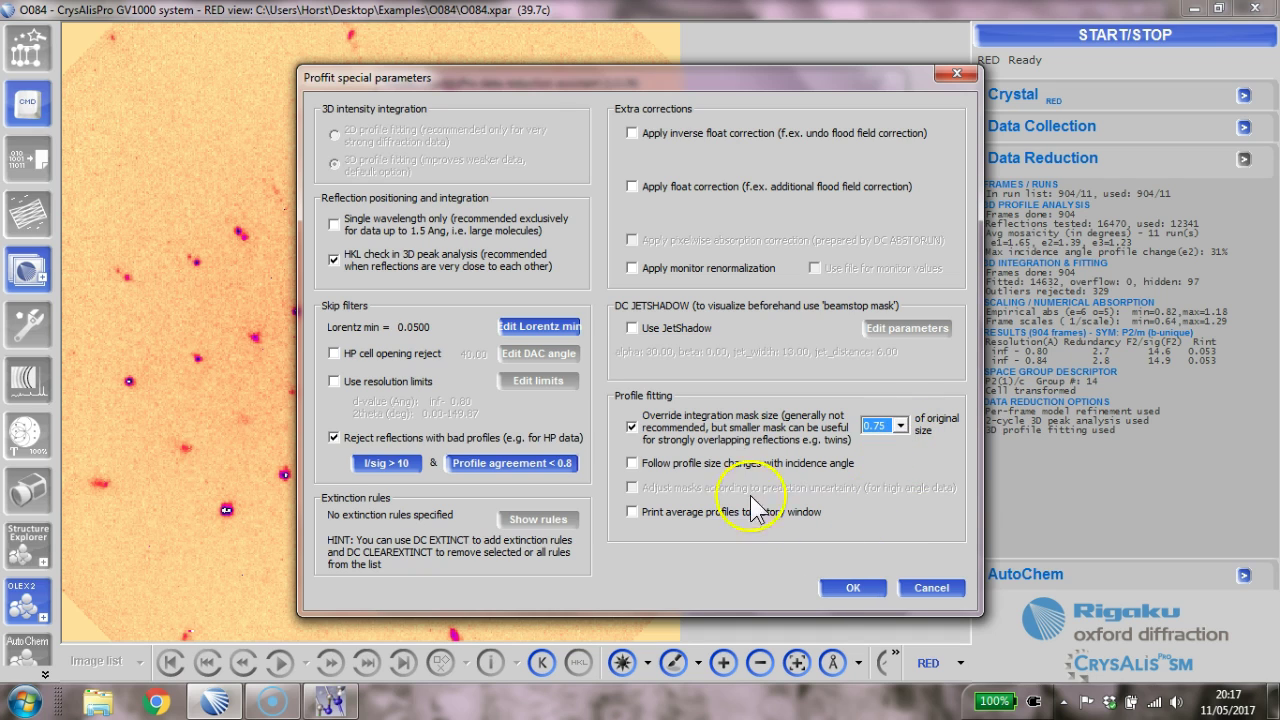
pyautogui.click(634, 466)
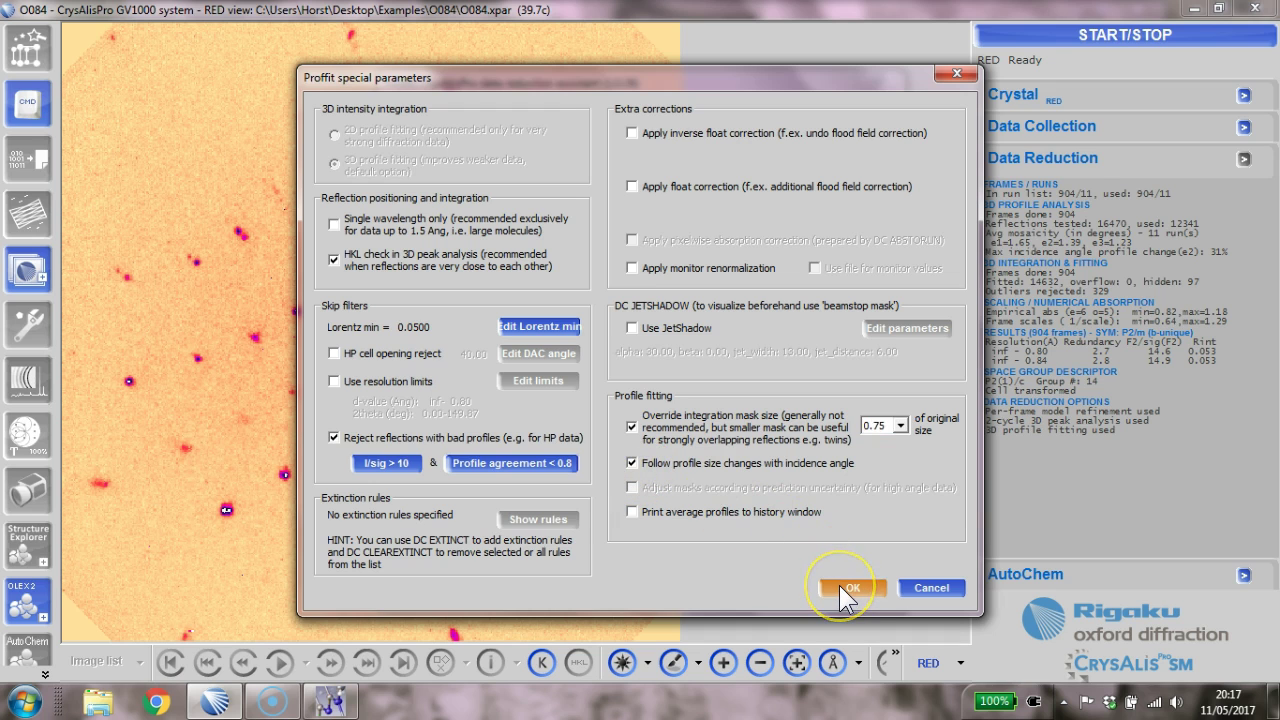
pyautogui.click(840, 586)
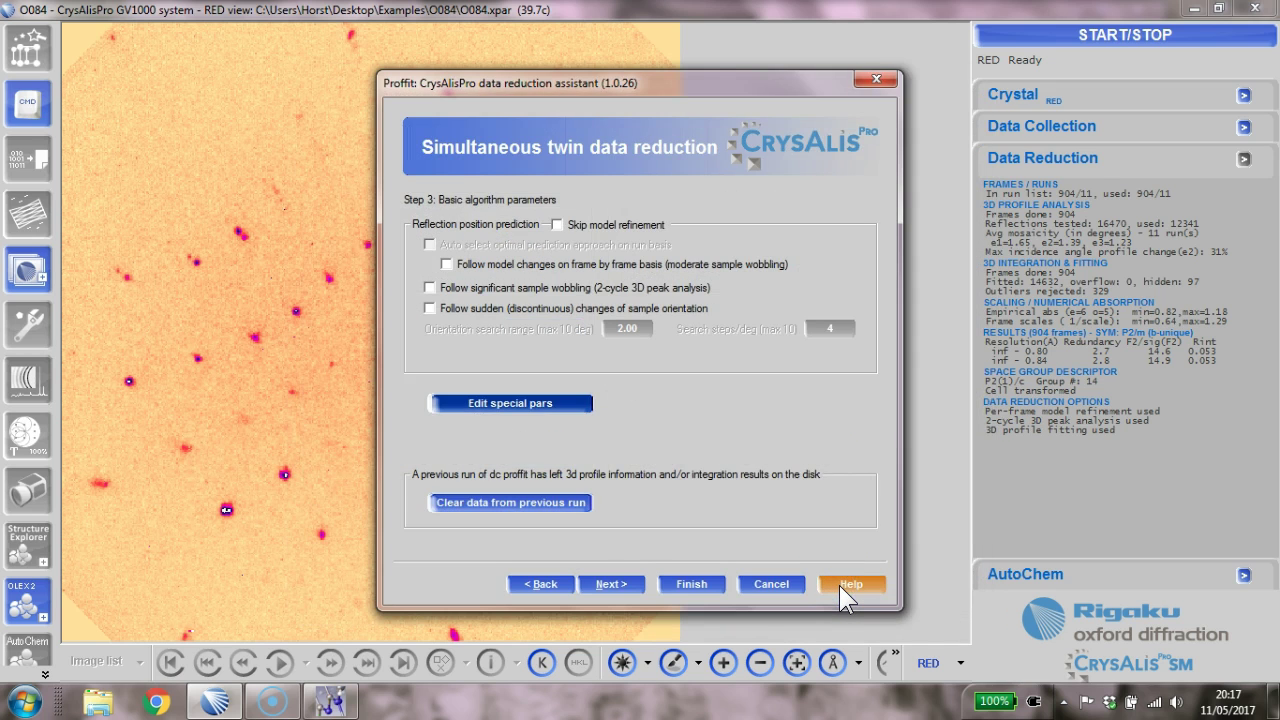
# Keep the background, outlier and output defaults and start the twin data reduction
pyautogui.click(614, 584)
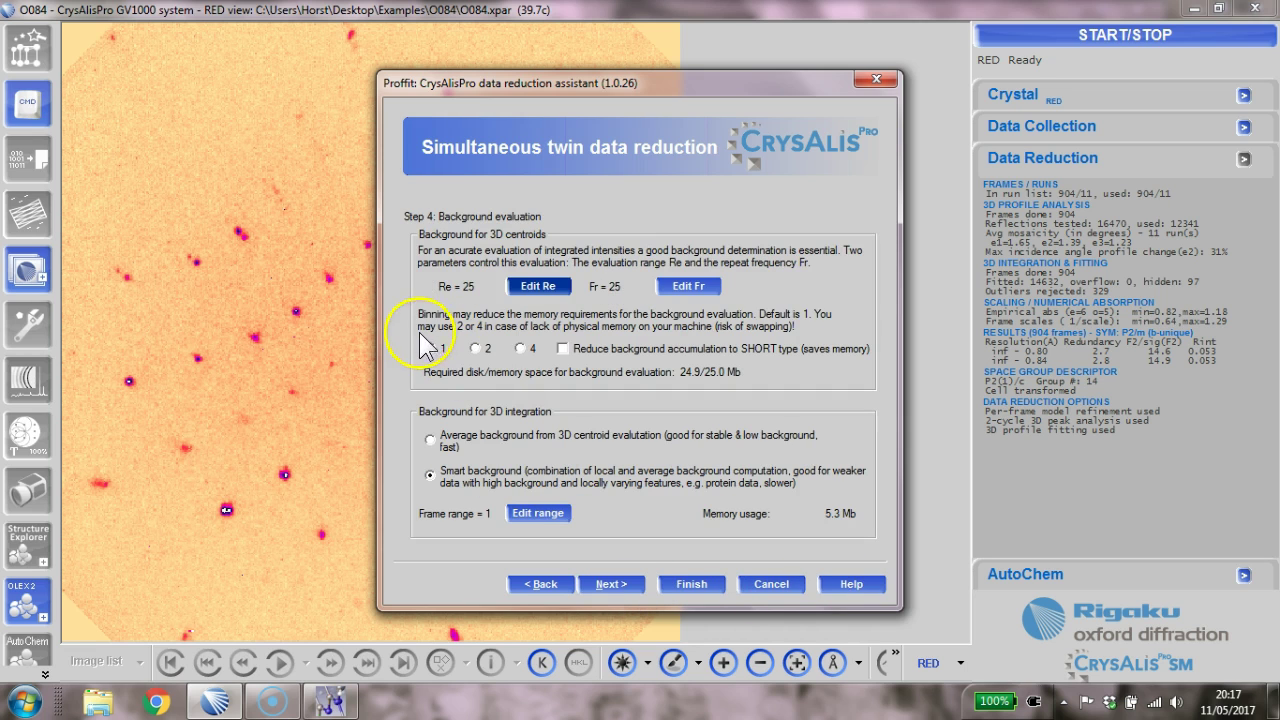
pyautogui.click(616, 588)
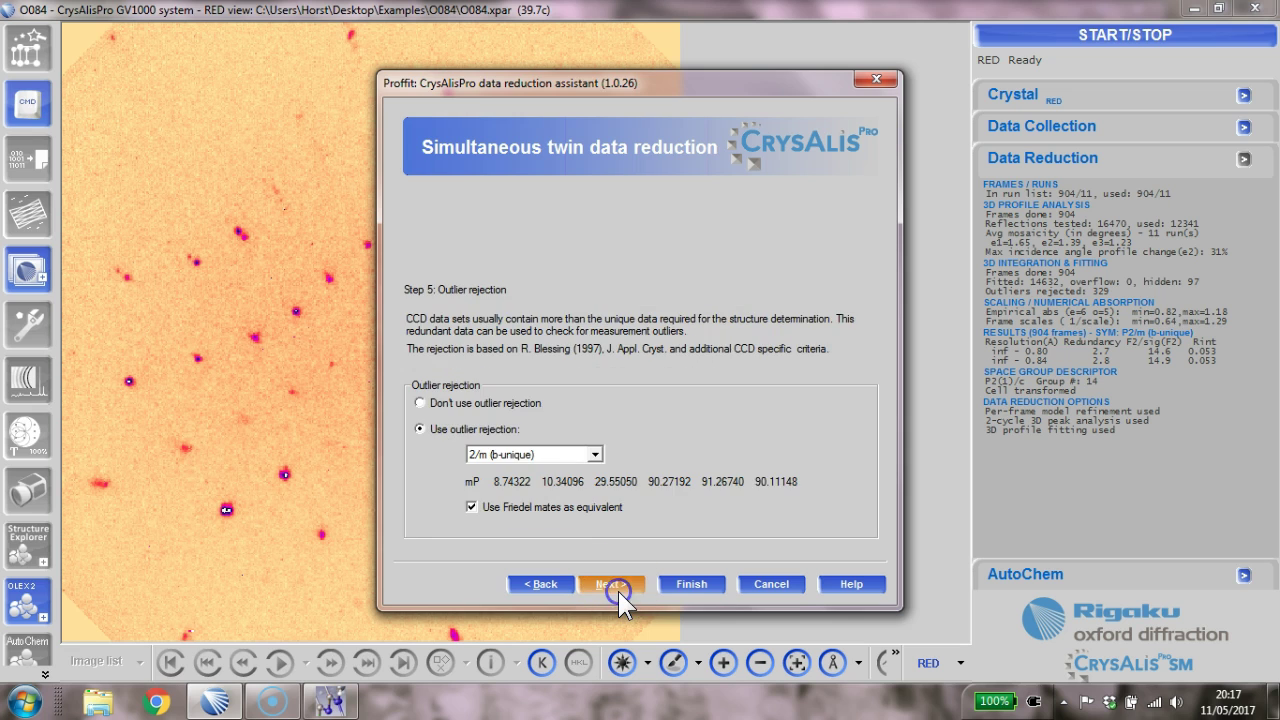
pyautogui.click(617, 588)
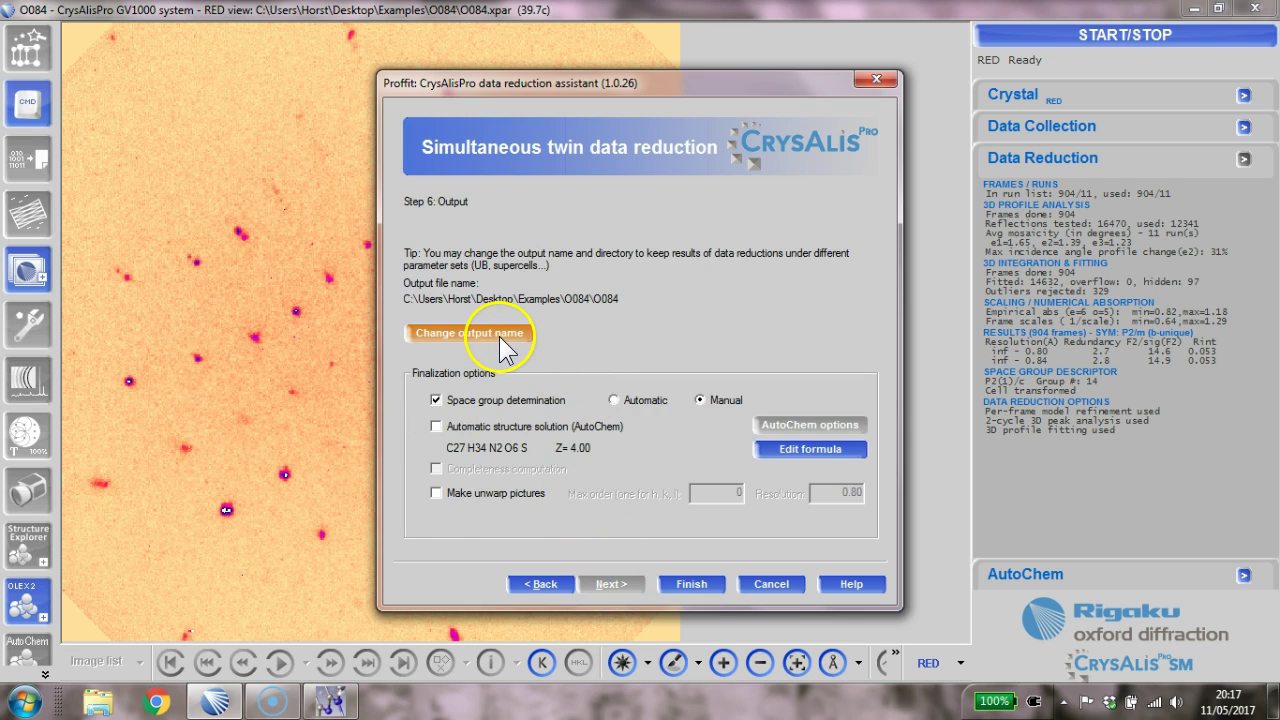
pyautogui.click(691, 585)
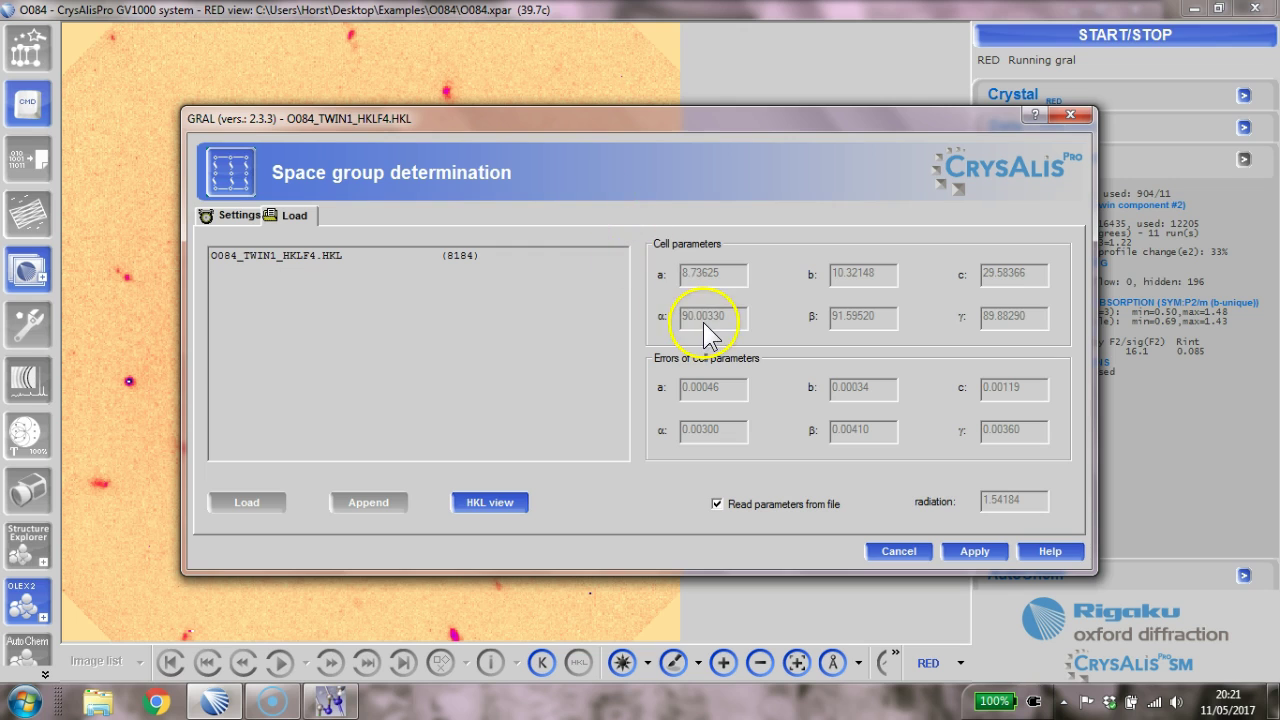
# Accept the P centering, Niggli cell, monoclinic lattice and centrosymmetric choice in GRAL
pyautogui.click(957, 551)
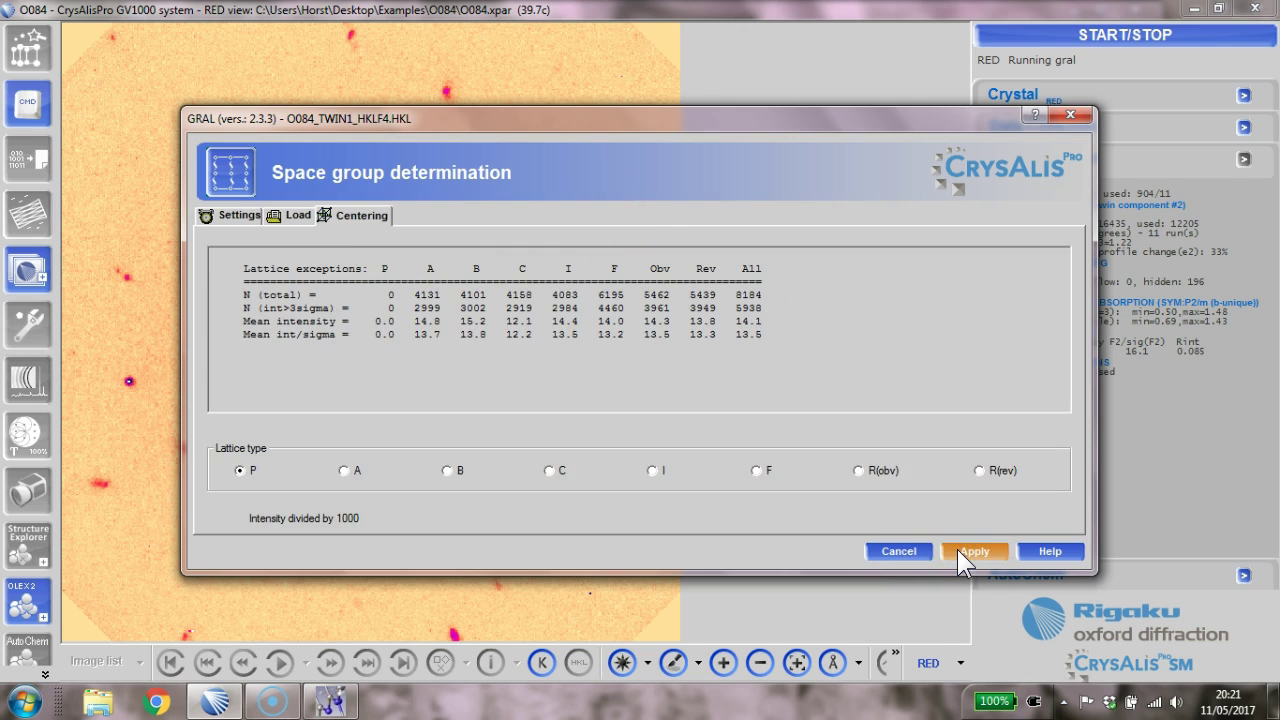
pyautogui.click(957, 551)
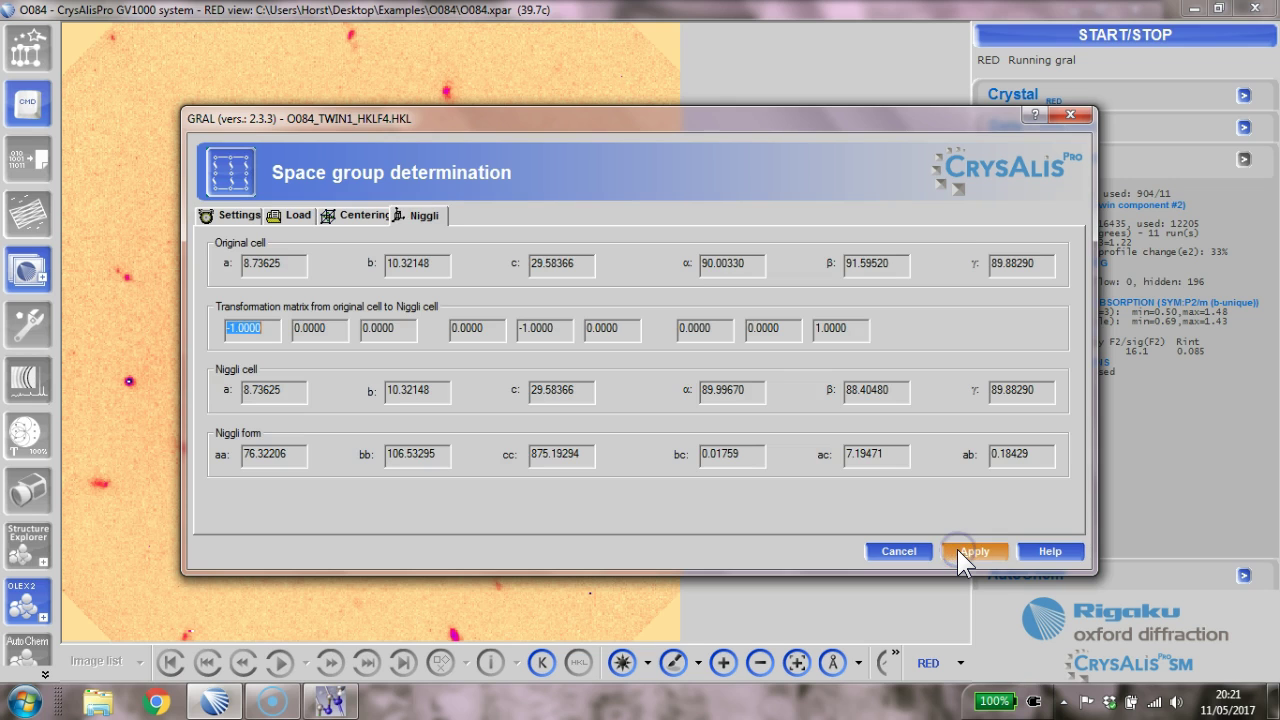
pyautogui.click(957, 551)
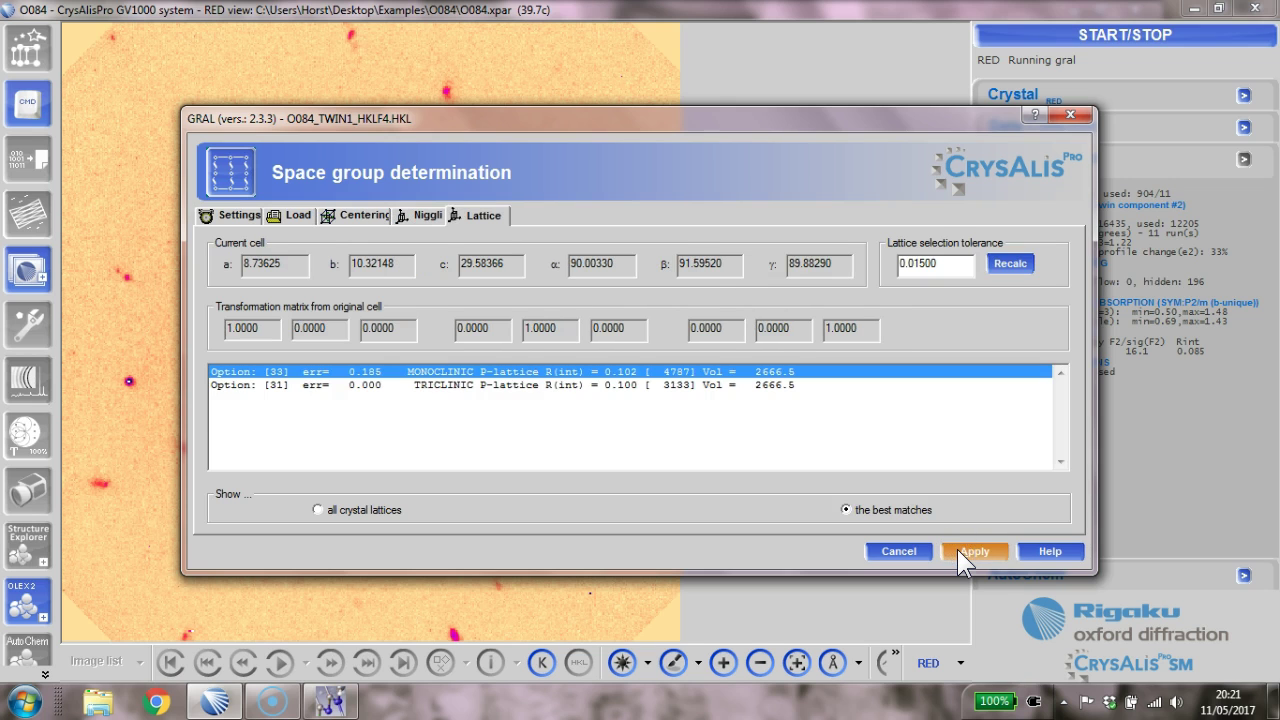
pyautogui.click(957, 551)
pyautogui.click(957, 551)
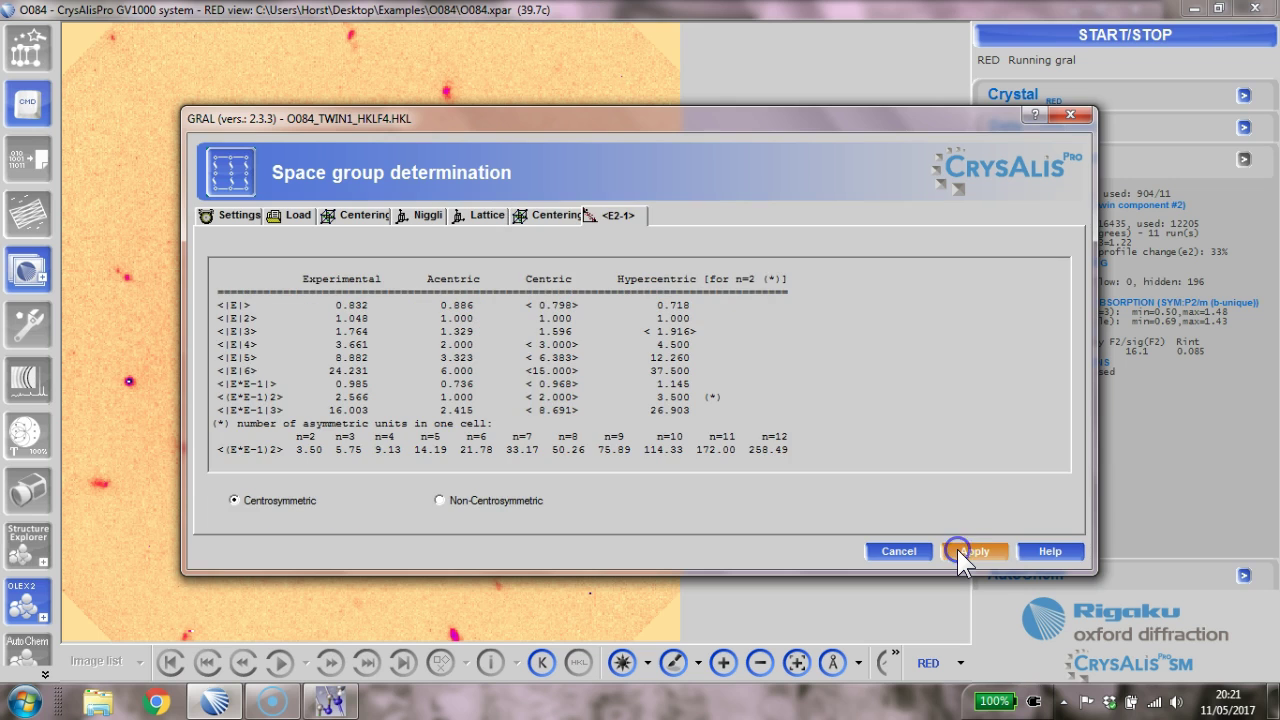
pyautogui.click(963, 550)
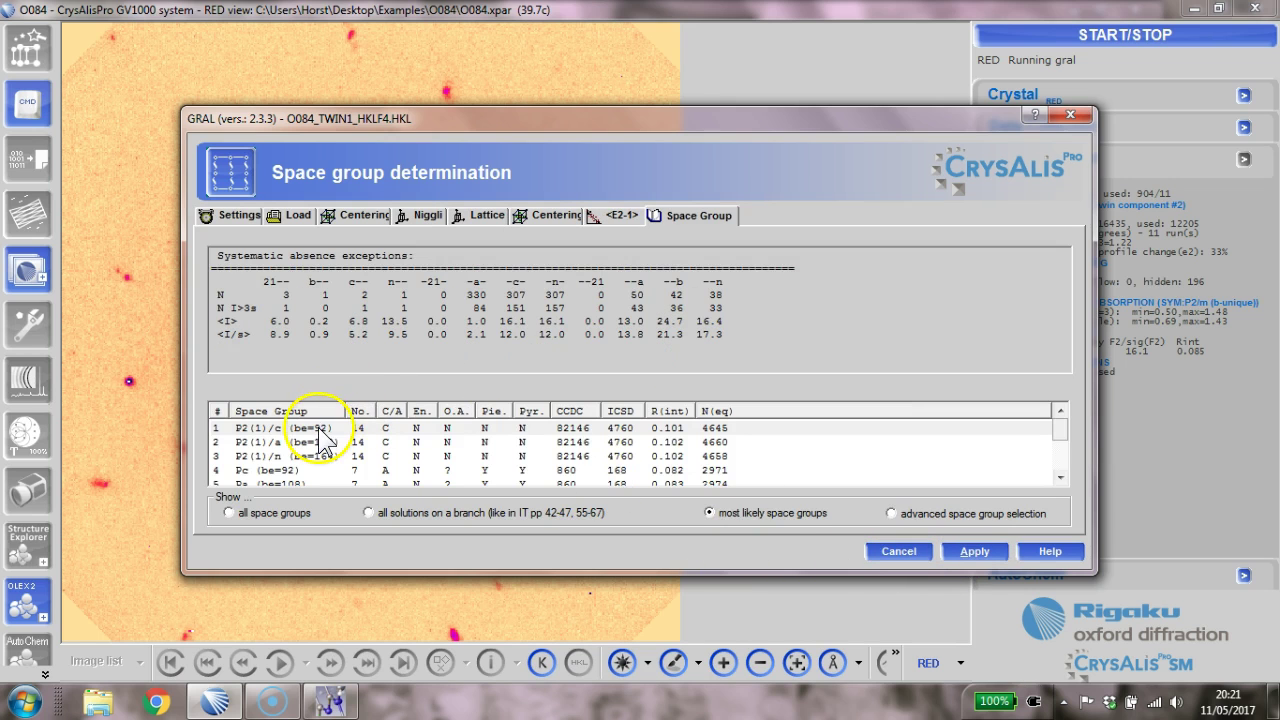
# Choose space group P2(1)/c and write the output files
pyautogui.click(318, 428)
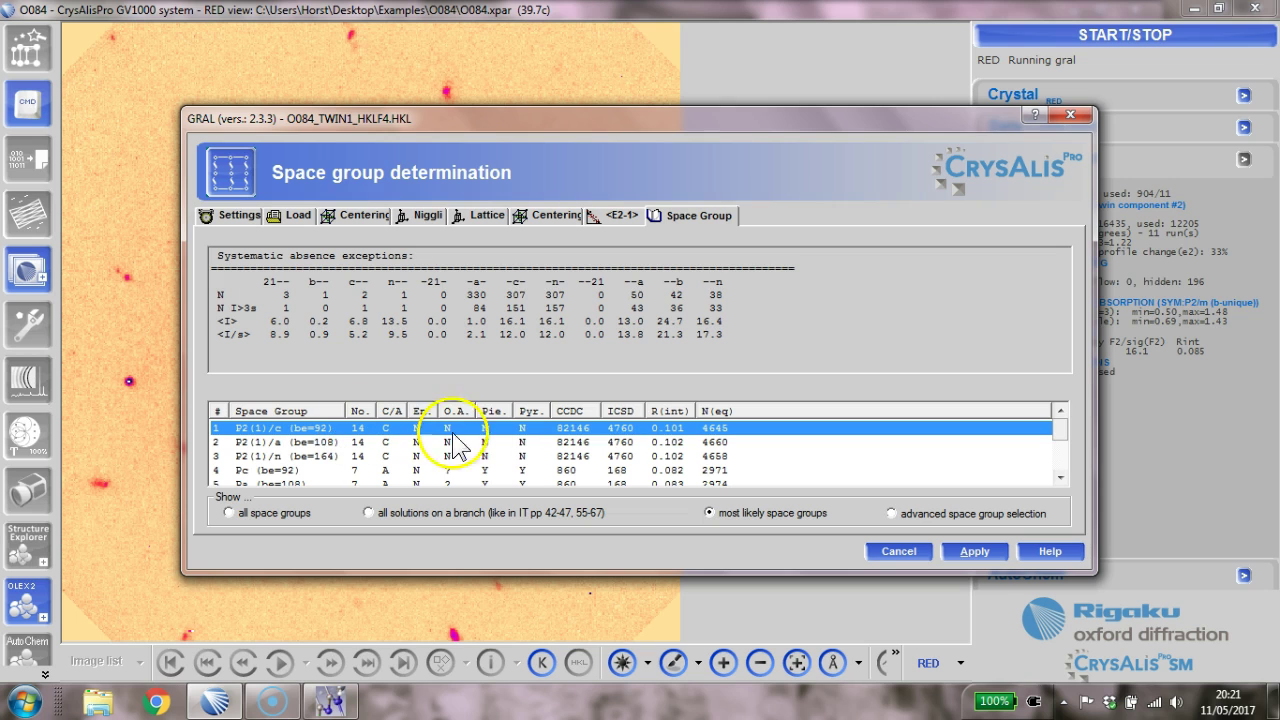
pyautogui.click(991, 548)
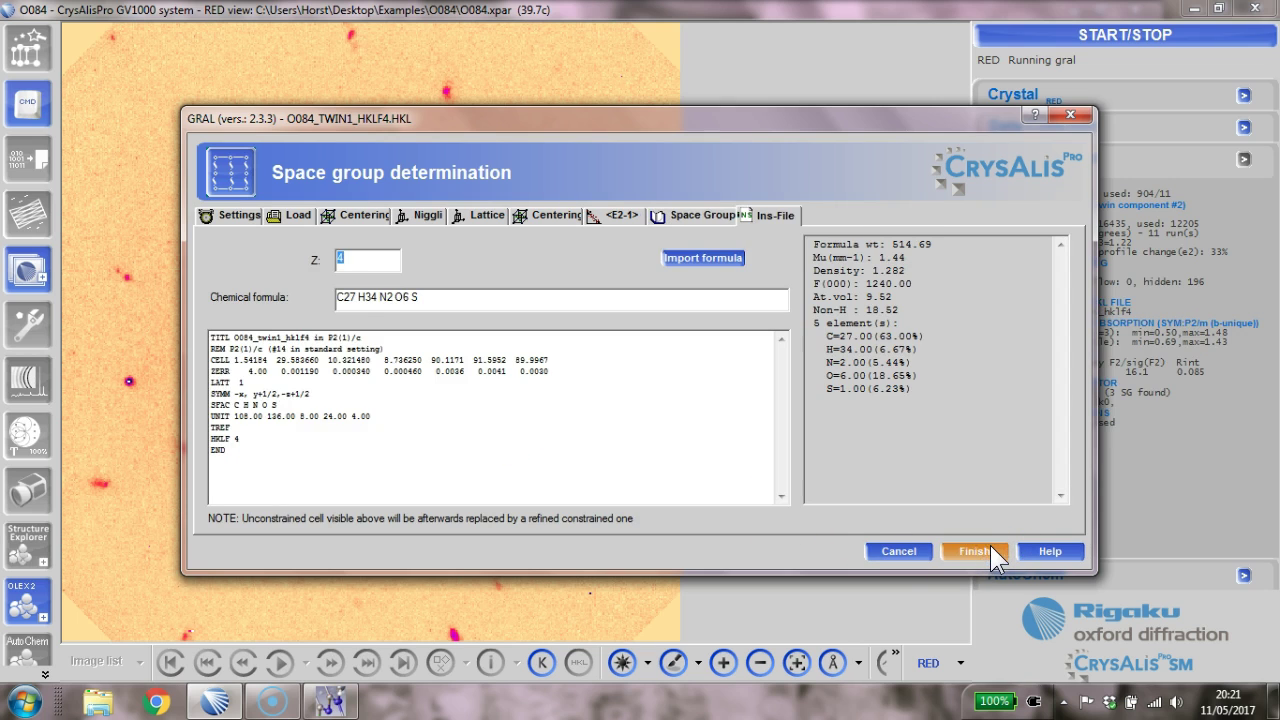
pyautogui.click(991, 548)
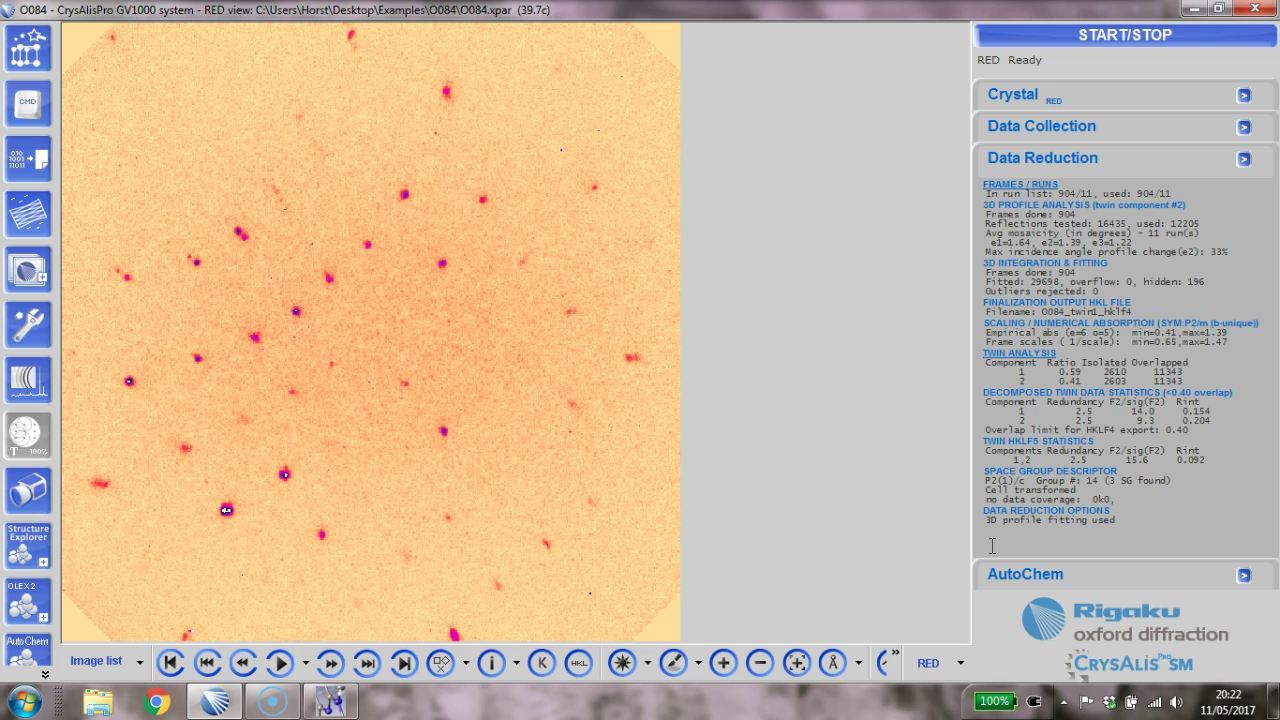
pyautogui.hotkey('alt', 'Tab')
pyautogui.hotkey('alt', 'Tab')
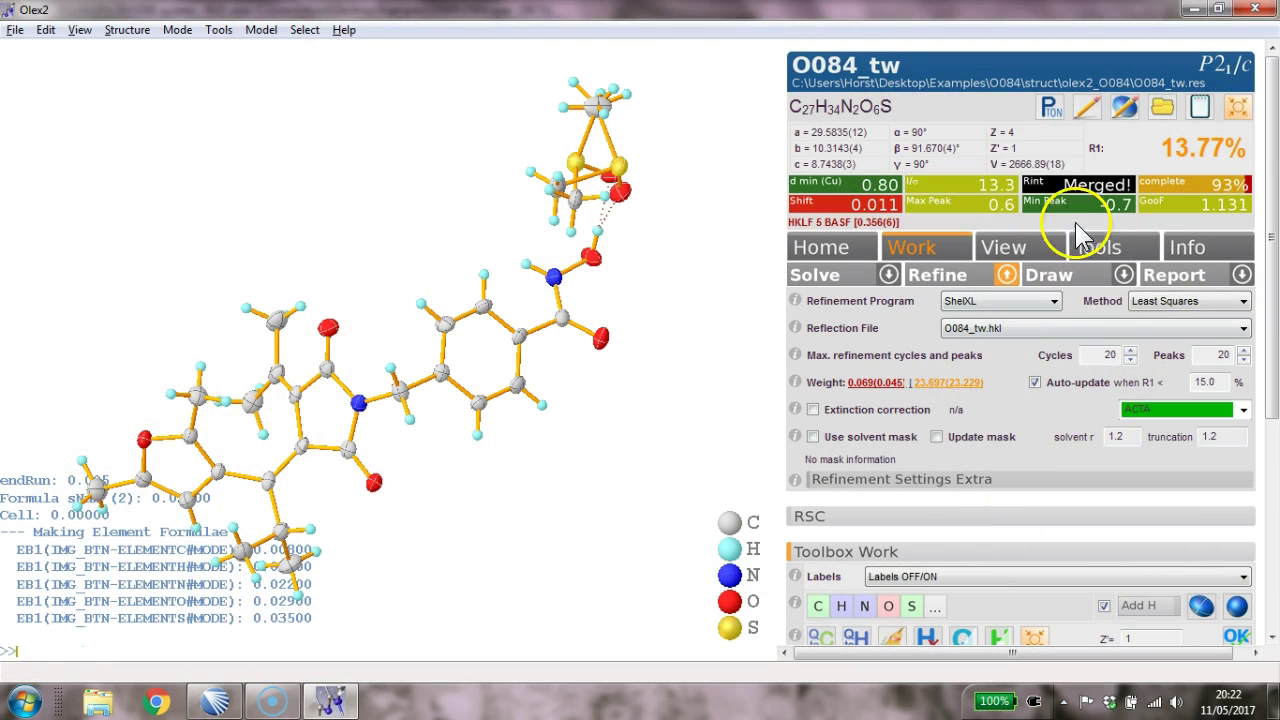
pyautogui.click(1095, 248)
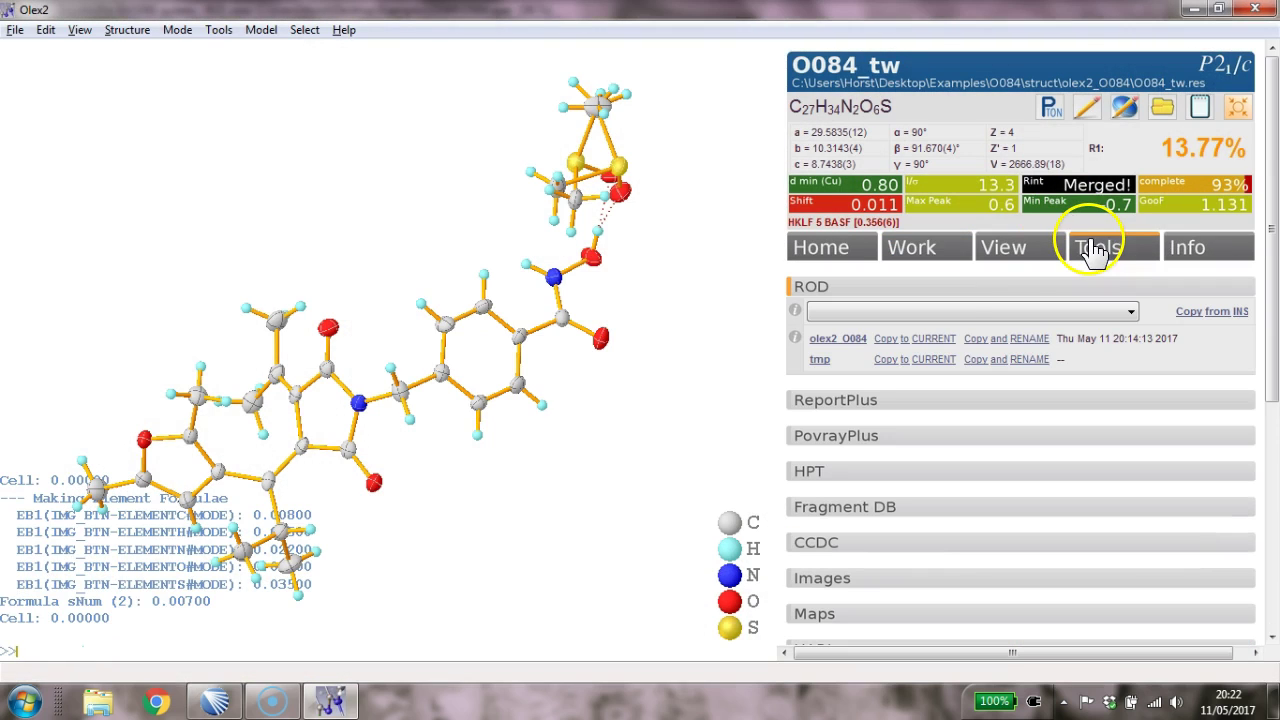
pyautogui.click(994, 288)
pyautogui.click(994, 288)
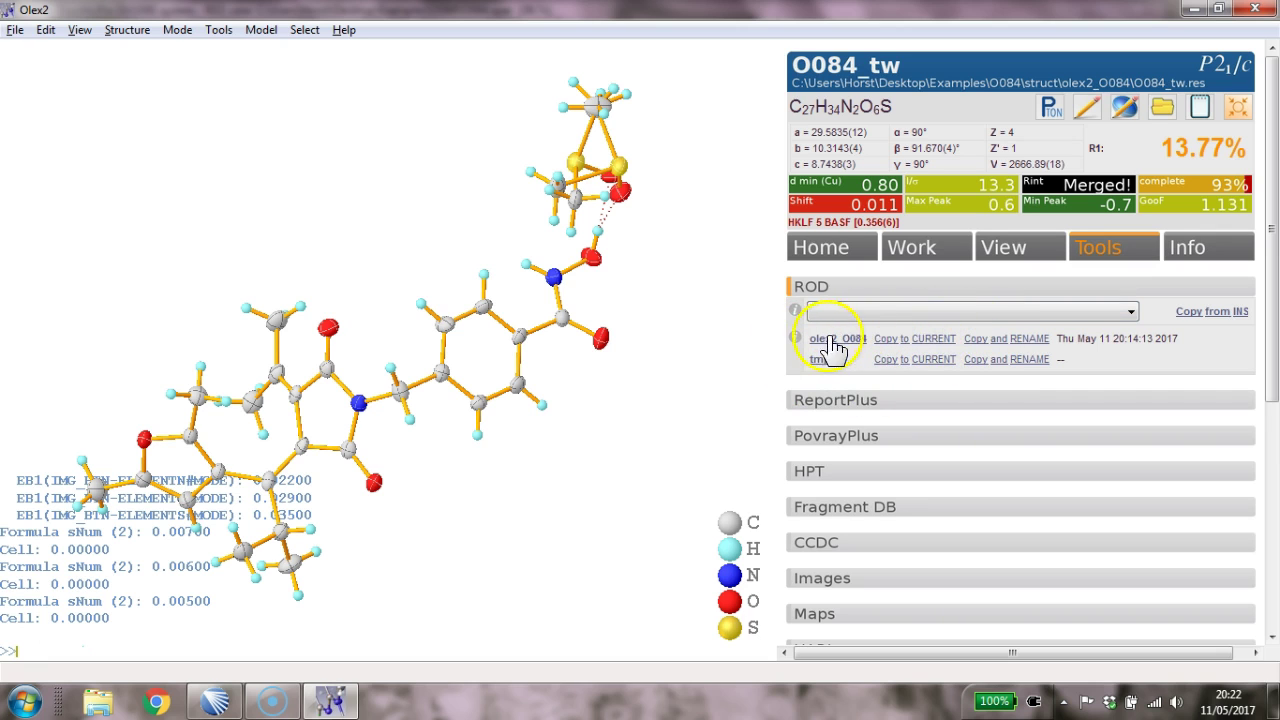
pyautogui.hotkey('alt', 'Tab')
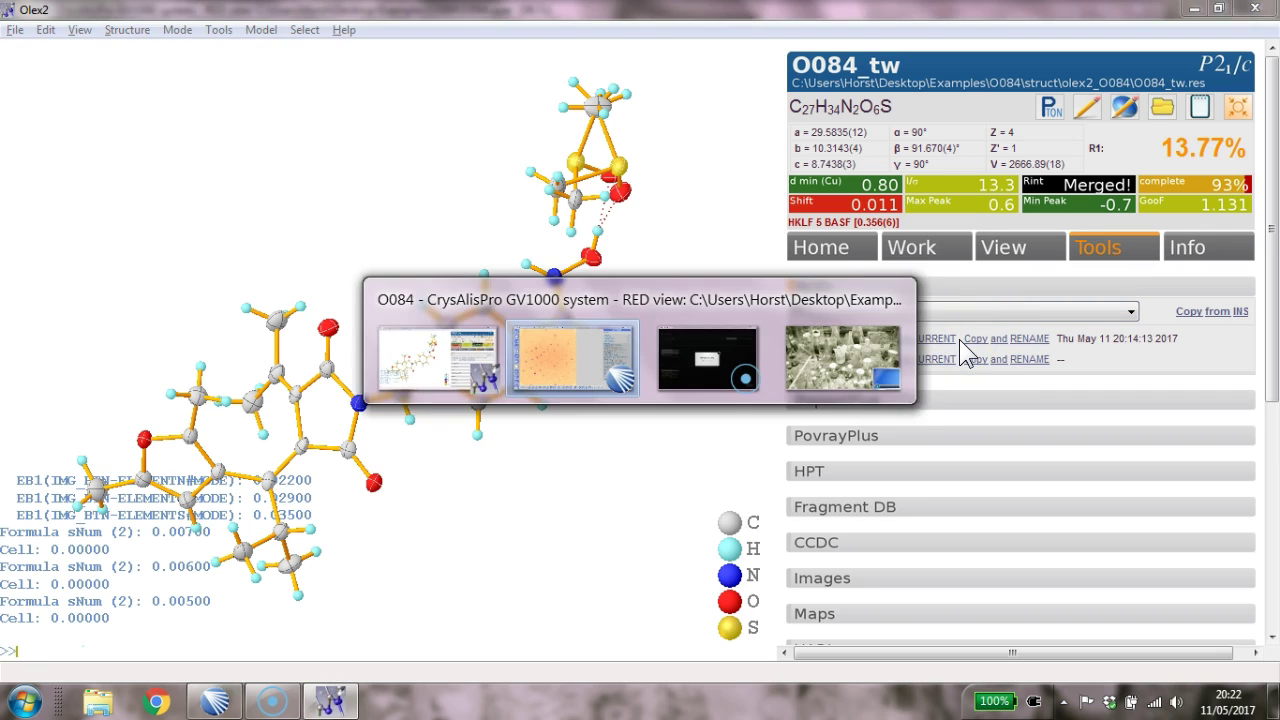
pyautogui.press('Tab')
pyautogui.hotkey('alt', 'Tab')
pyautogui.press('Tab')
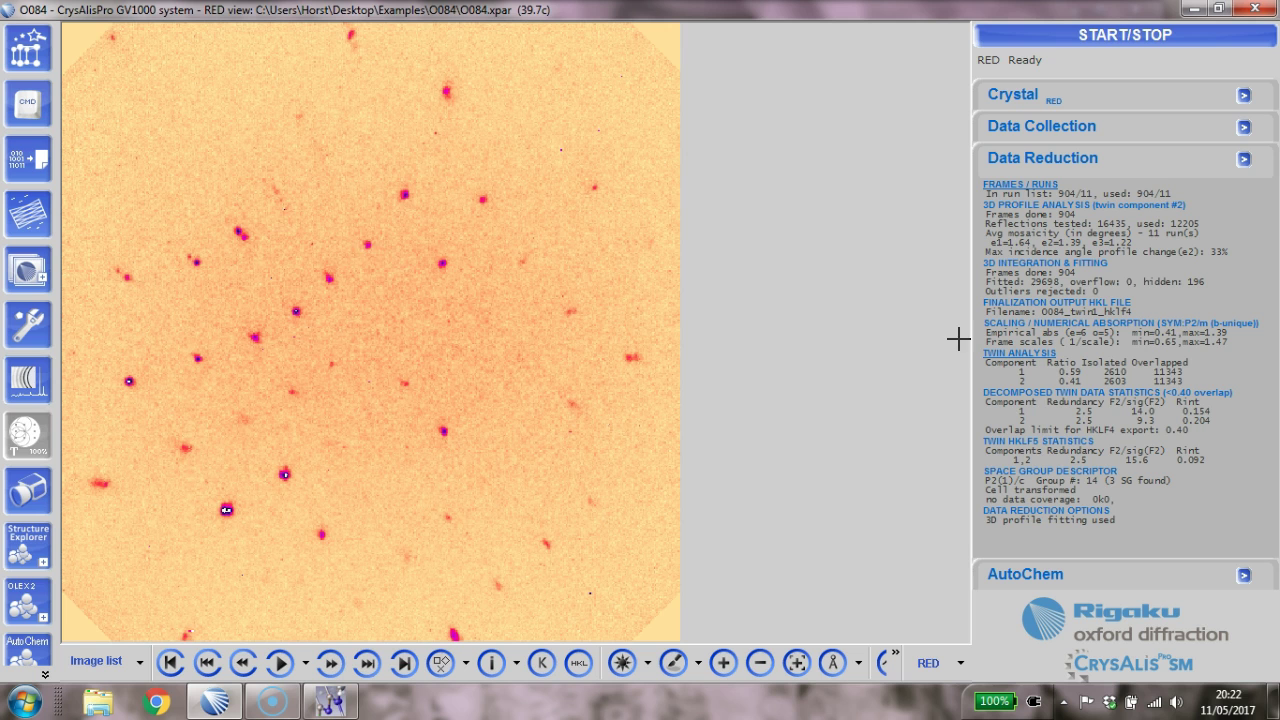
# Run twin data finalization from the PROFFITRRP TWIN dialog with its current settings
pyautogui.click(38, 226)
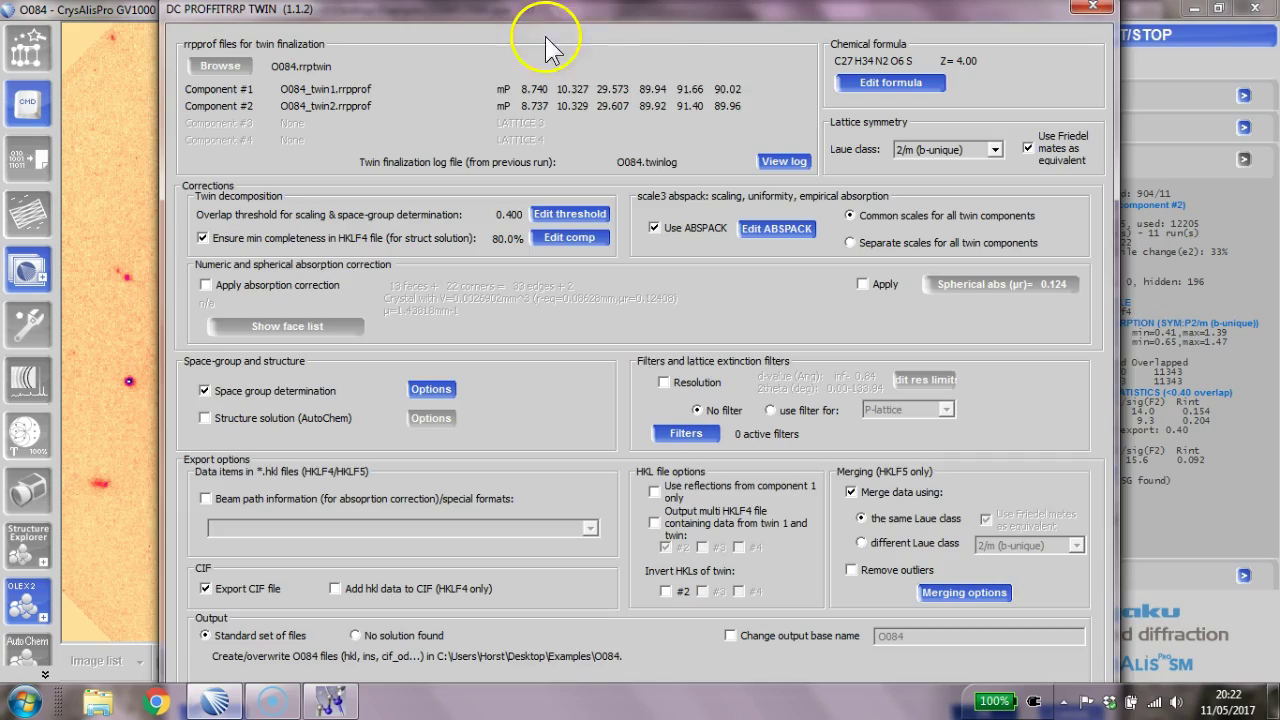
pyautogui.moveTo(706, 14); pyautogui.dragTo(736, 14)
pyautogui.moveTo(563, 10)
pyautogui.mouseDown()
pyautogui.moveTo(716, 12)
pyautogui.moveTo(713, 25)
pyautogui.moveTo(443, 10)
pyautogui.moveTo(551, 10)
pyautogui.mouseUp()
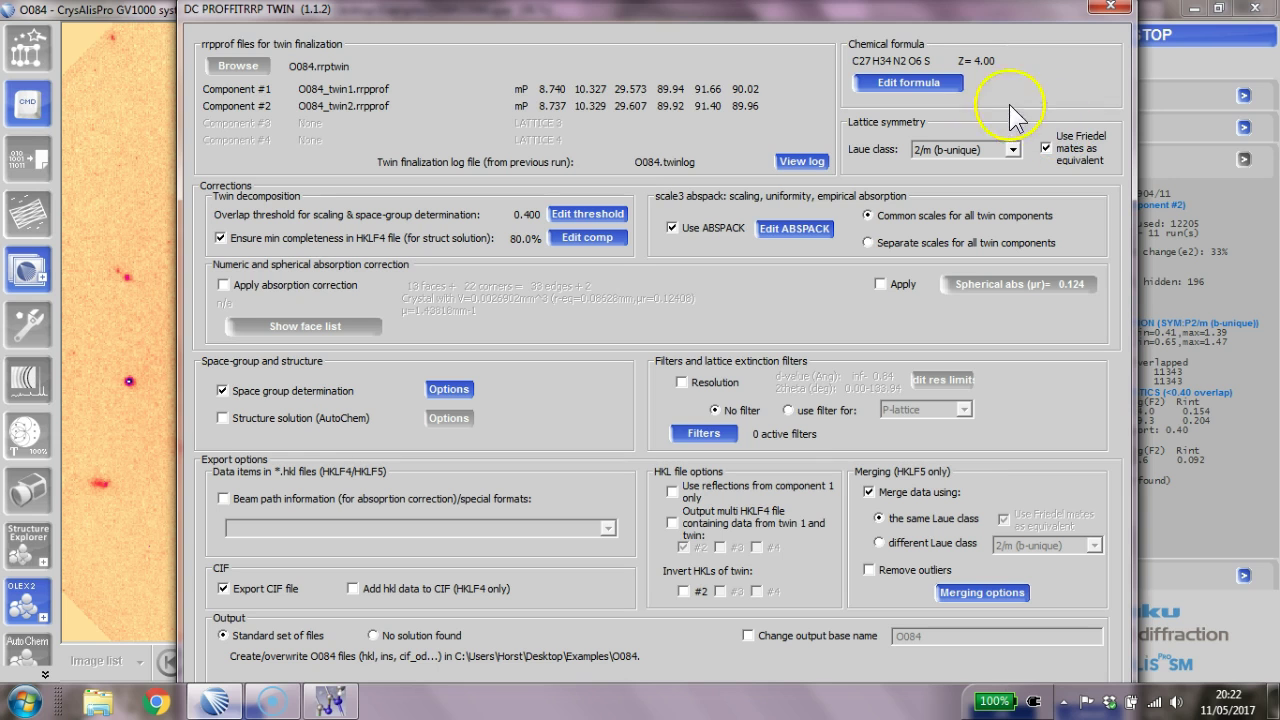
pyautogui.moveTo(963, 12); pyautogui.dragTo(806, 12)
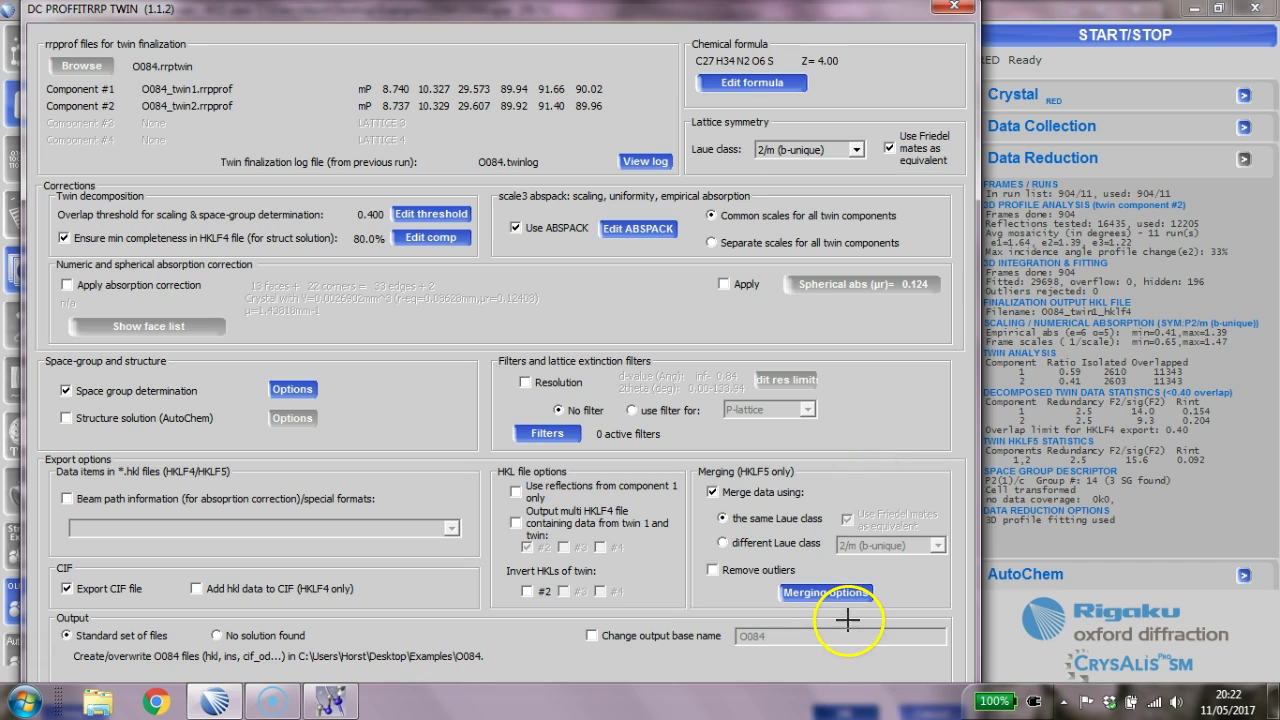
pyautogui.press('Return')
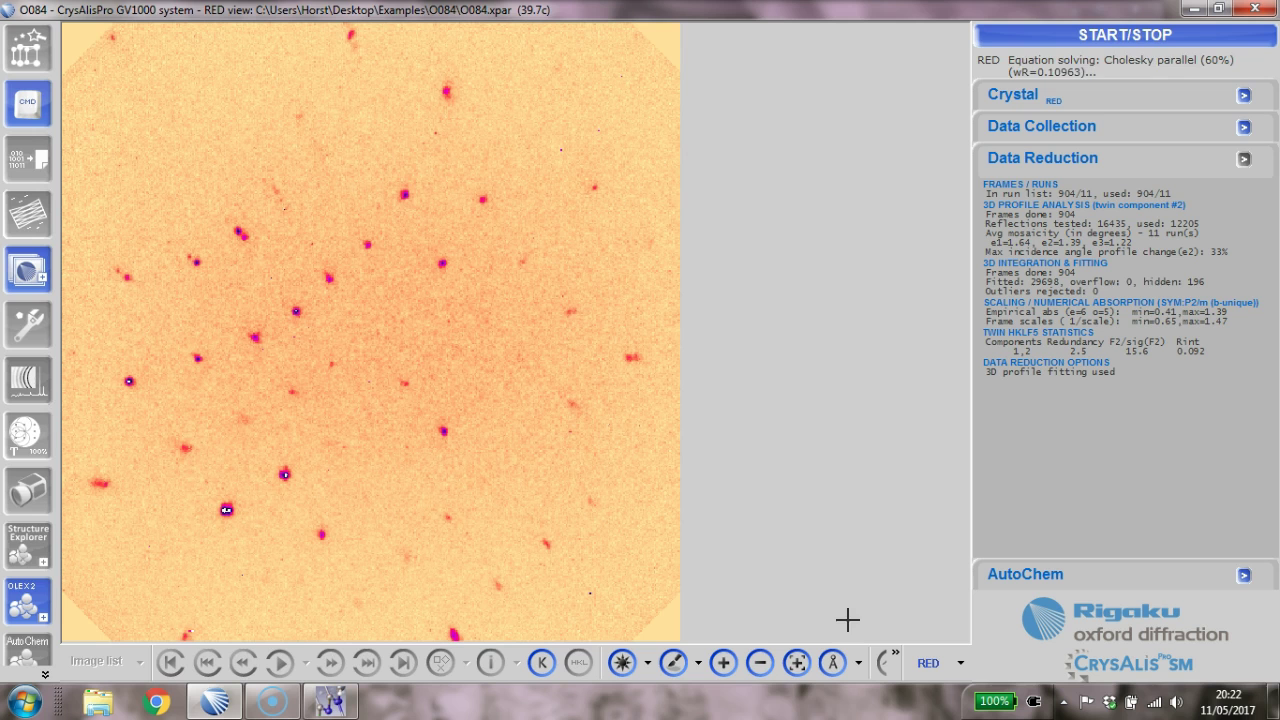
# Accept P2(1)/c in the space group selection to complete the twin finalization
pyautogui.click(328, 700)
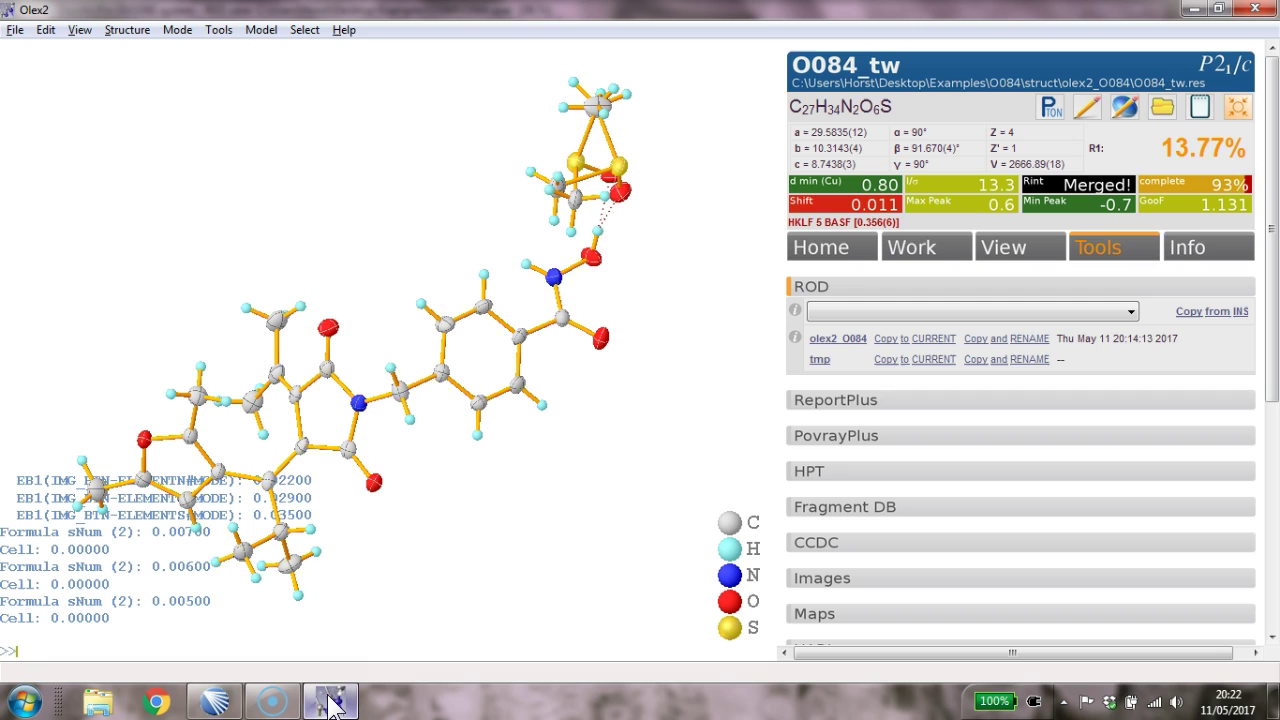
pyautogui.click(917, 291)
pyautogui.click(917, 291)
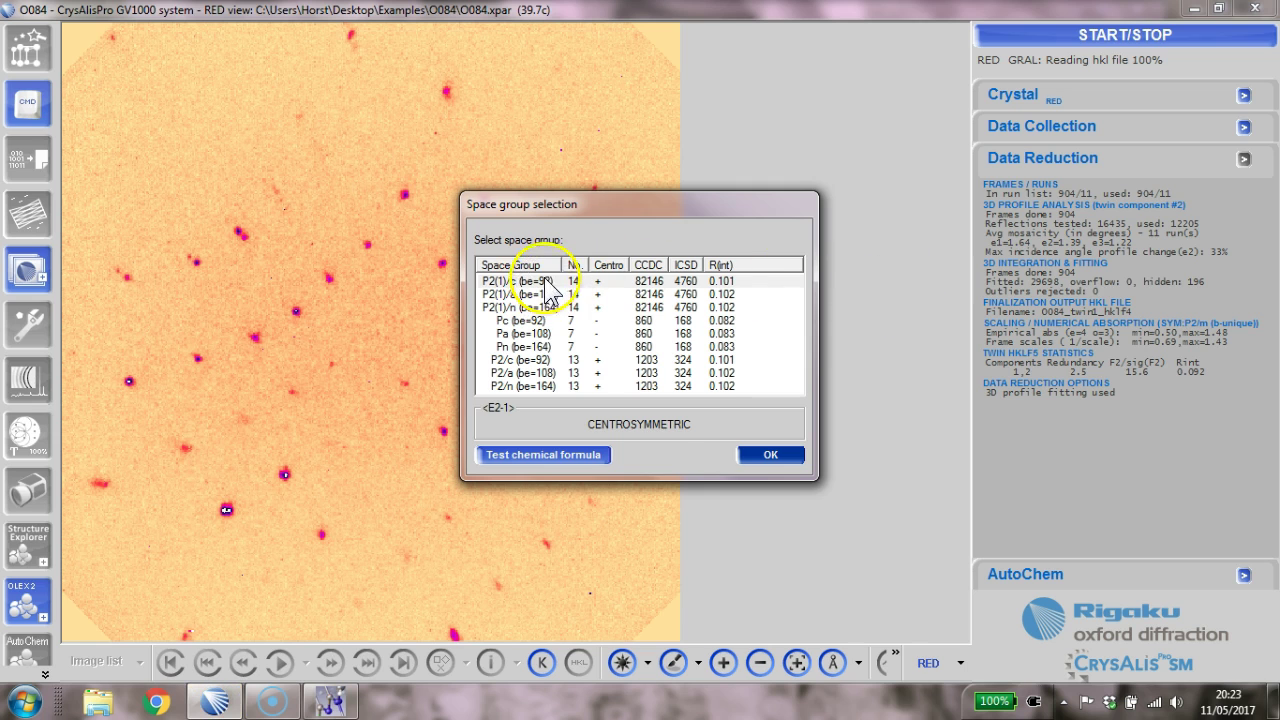
pyautogui.doubleClick(536, 280)
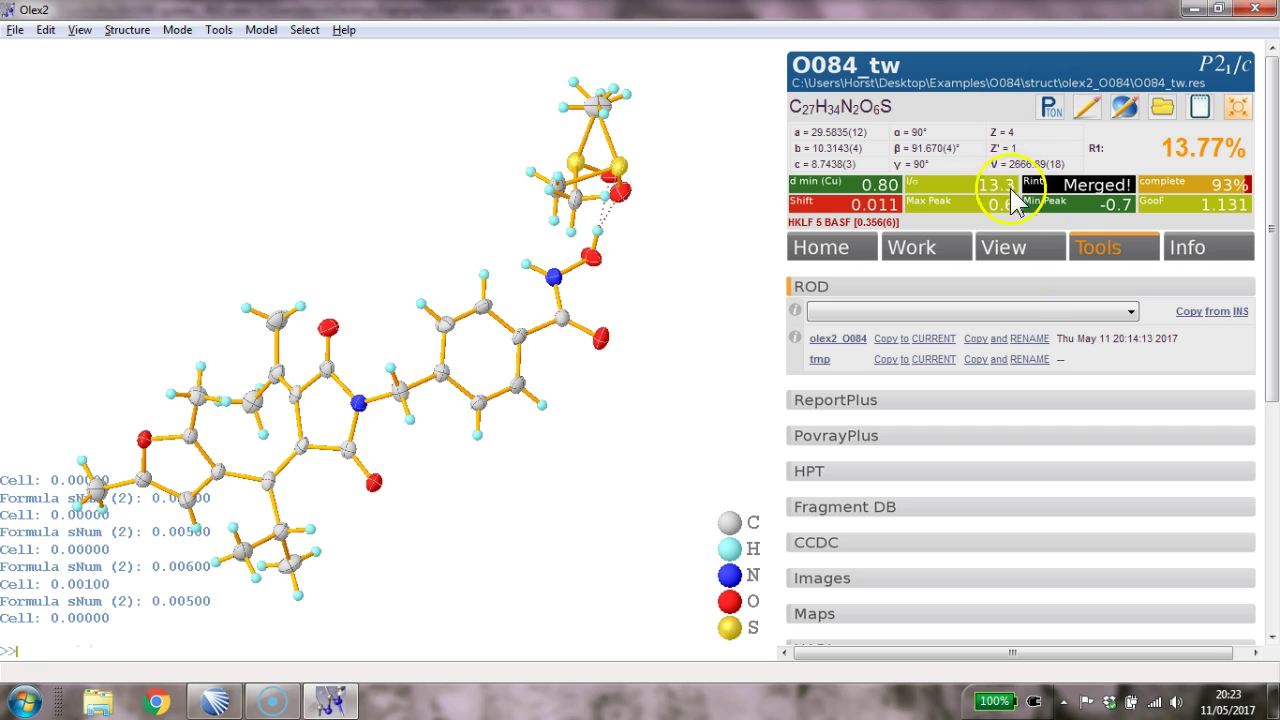
# Return to Olex2's O084_tw model at R1 13.77% and expand the ROD section under Tools
pyautogui.click(1063, 298)
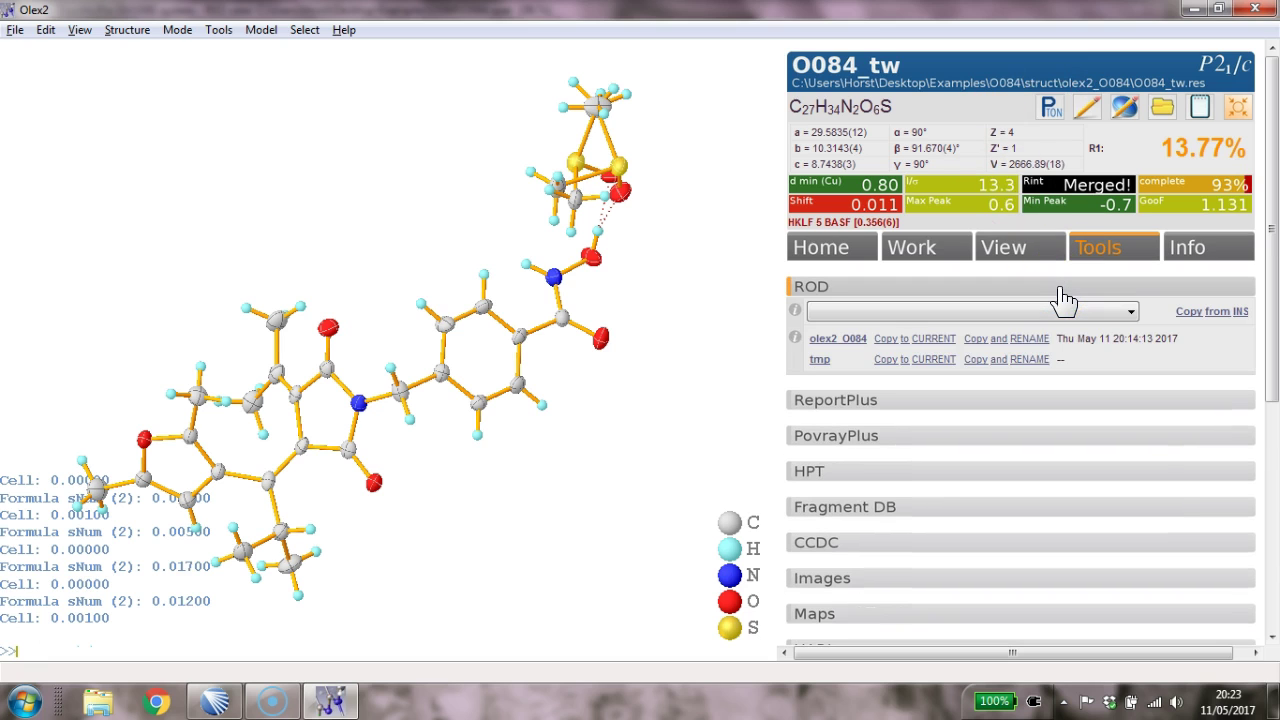
# Open the structure's folder in Explorer, go up to O084, and sort it by date modified
pyautogui.click(1163, 110)
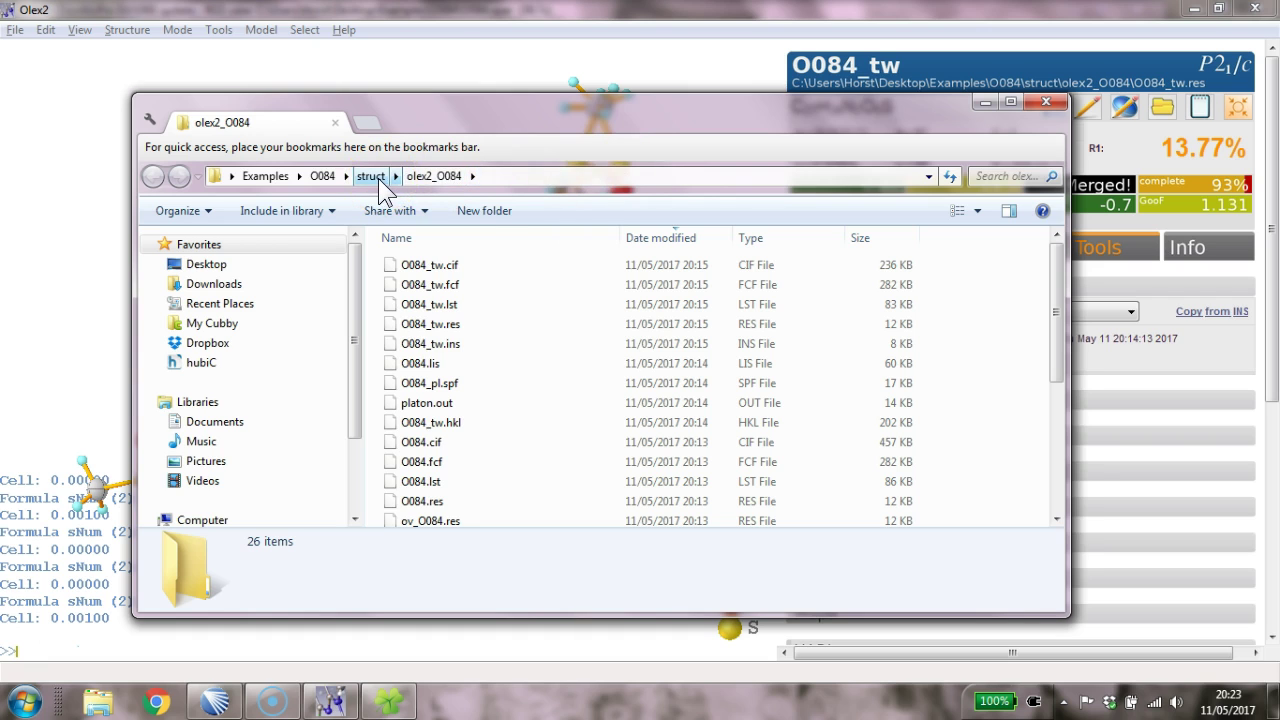
pyautogui.click(371, 177)
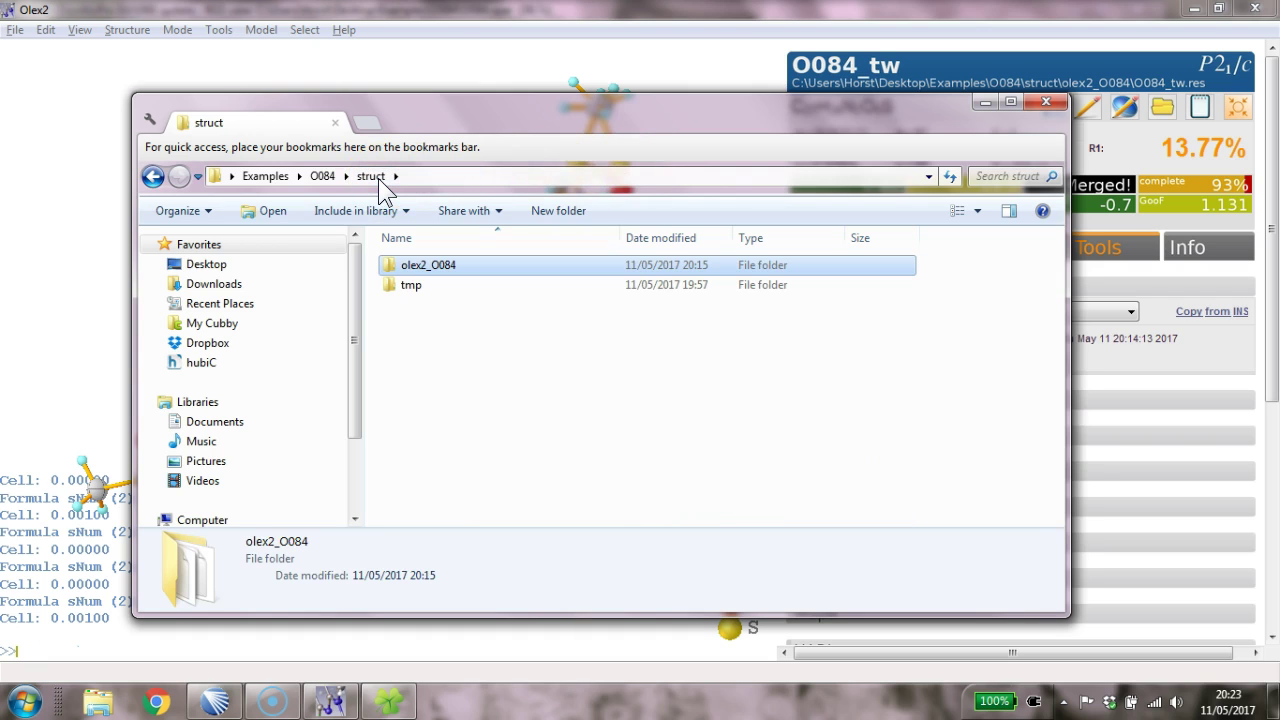
pyautogui.click(322, 176)
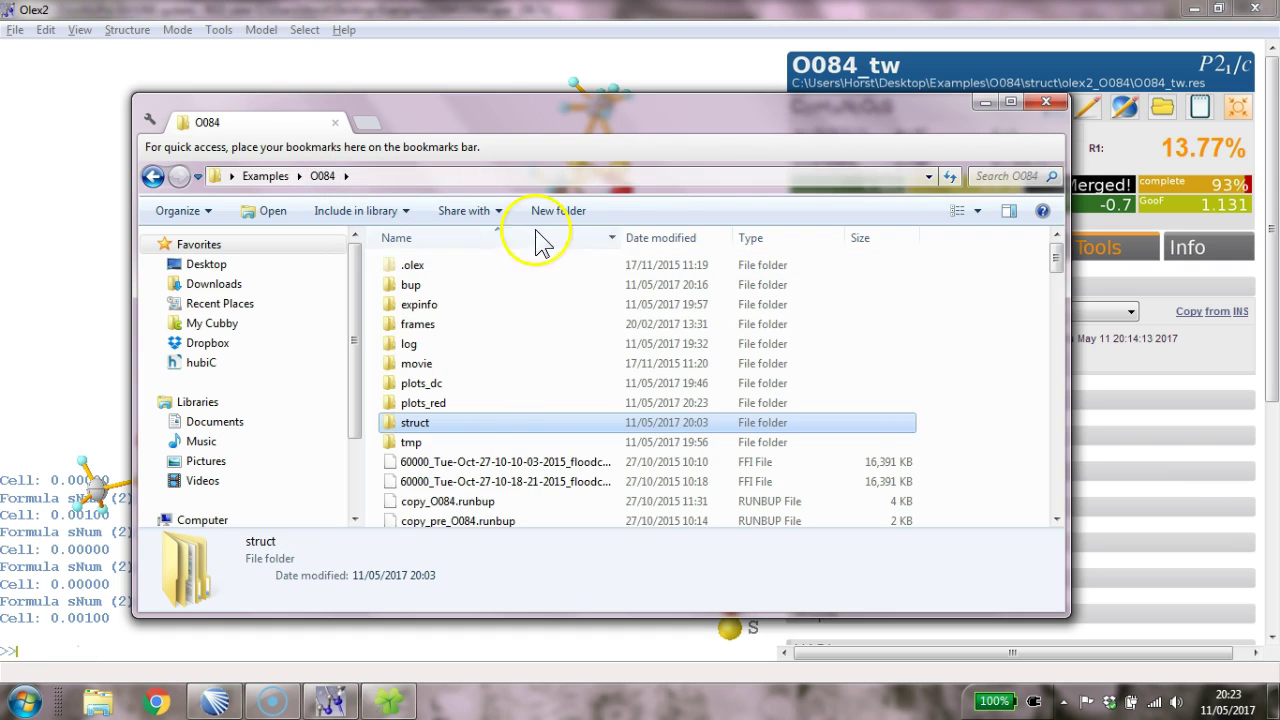
pyautogui.click(663, 239)
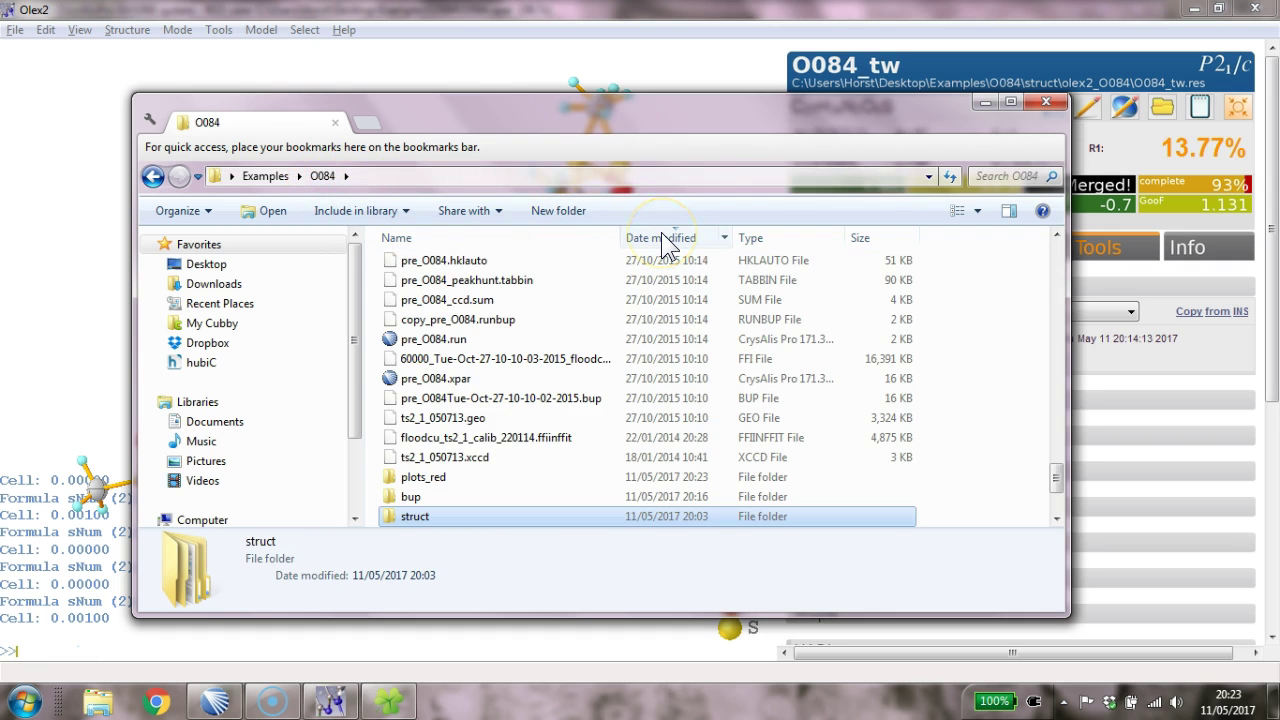
pyautogui.click(663, 240)
pyautogui.click(423, 406)
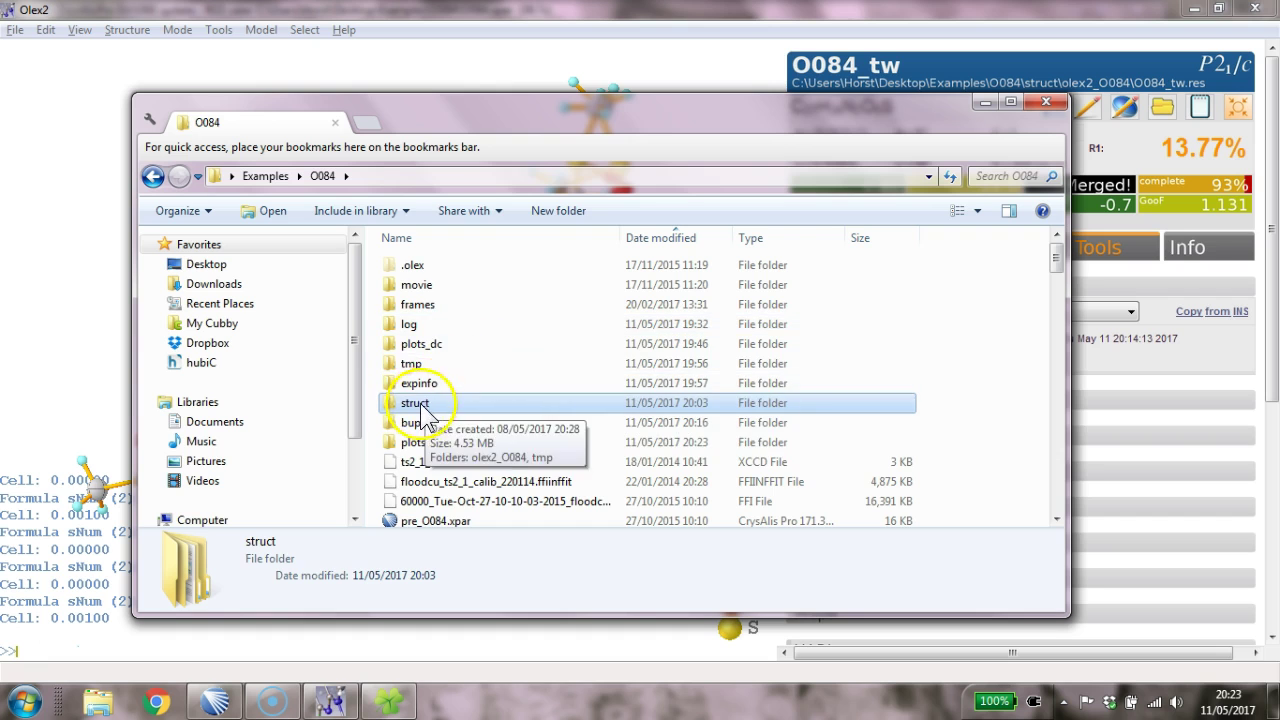
# Browse the struct and tmp folders, then return to Examples and open the O084 folder
pyautogui.doubleClick(423, 405)
pyautogui.doubleClick(426, 288)
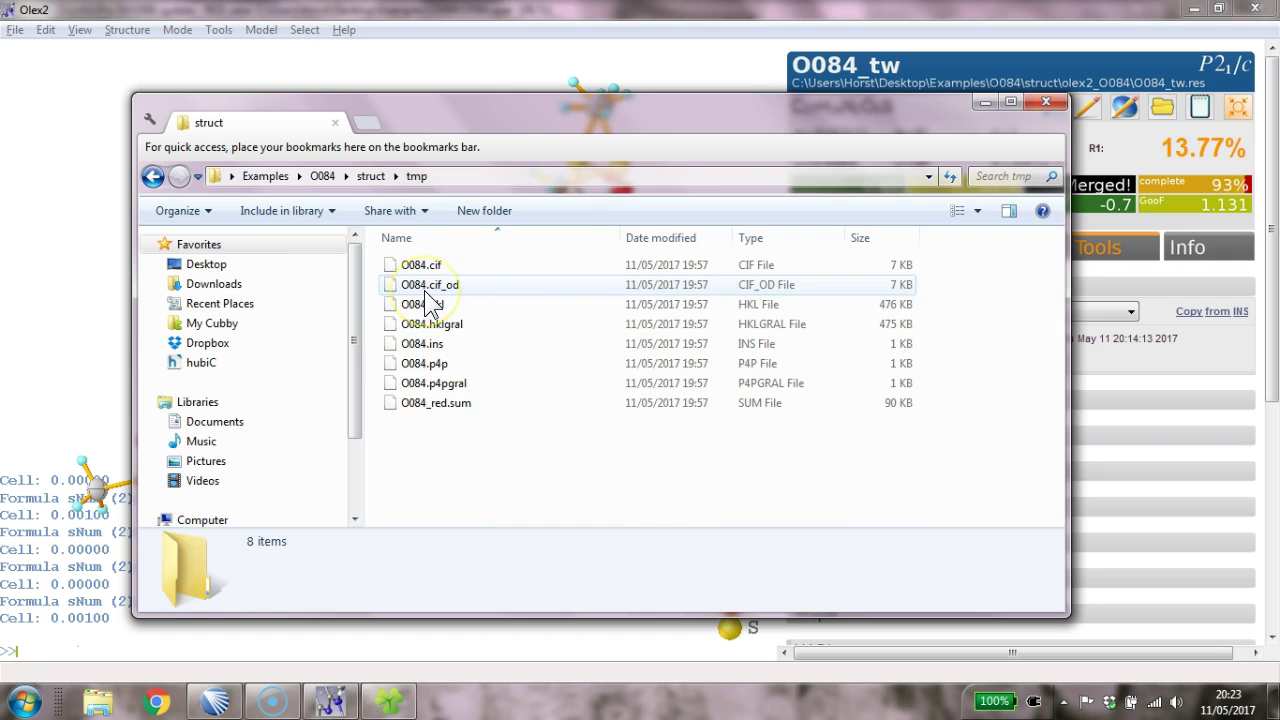
pyautogui.click(369, 176)
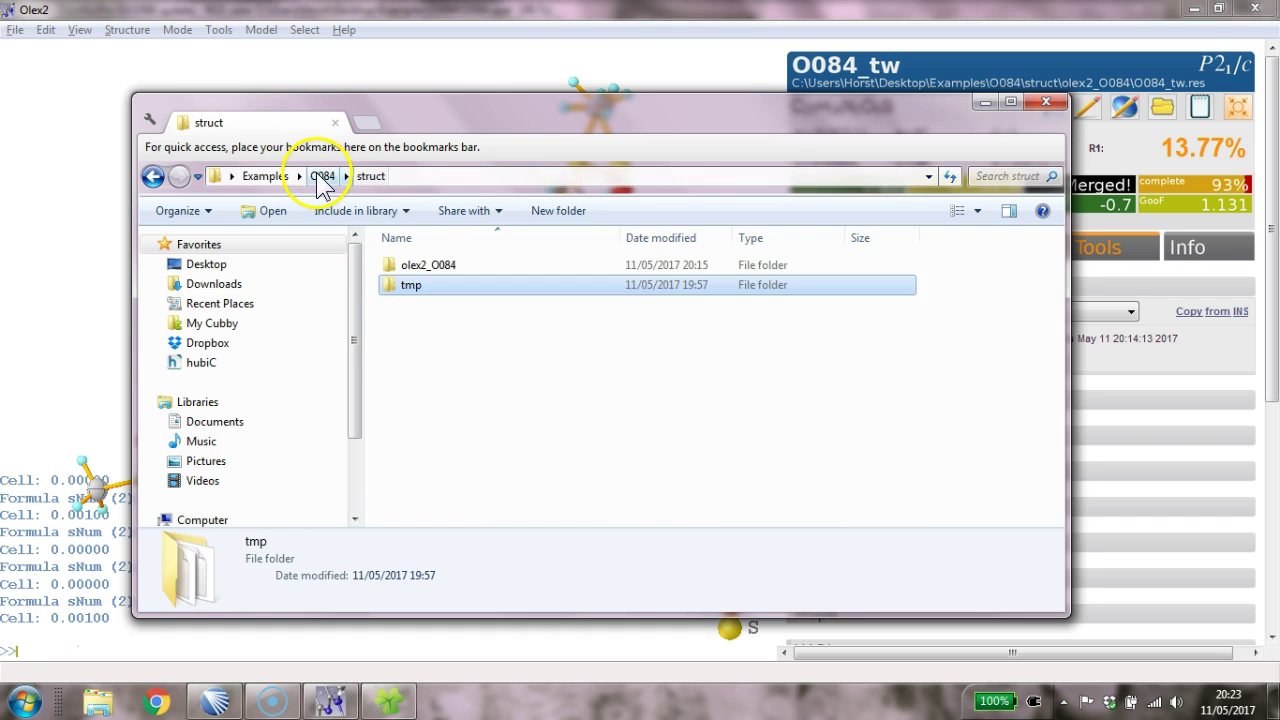
pyautogui.click(322, 177)
pyautogui.click(658, 238)
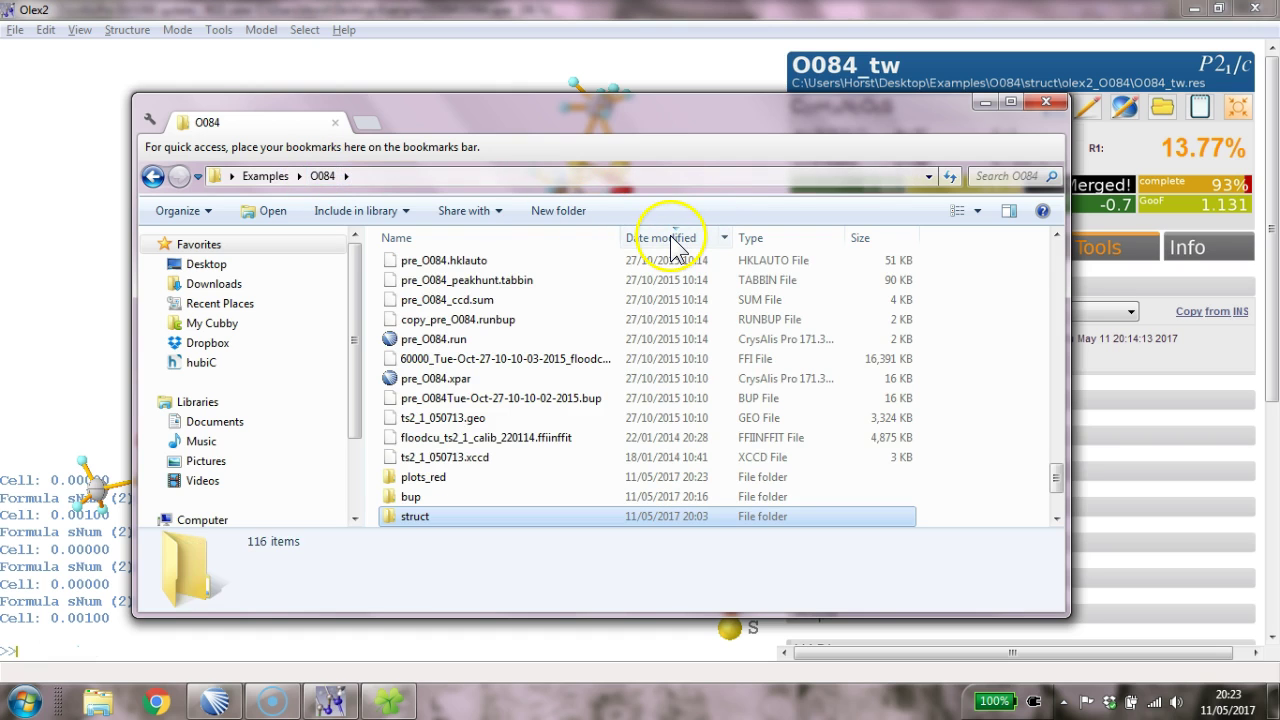
pyautogui.click(674, 238)
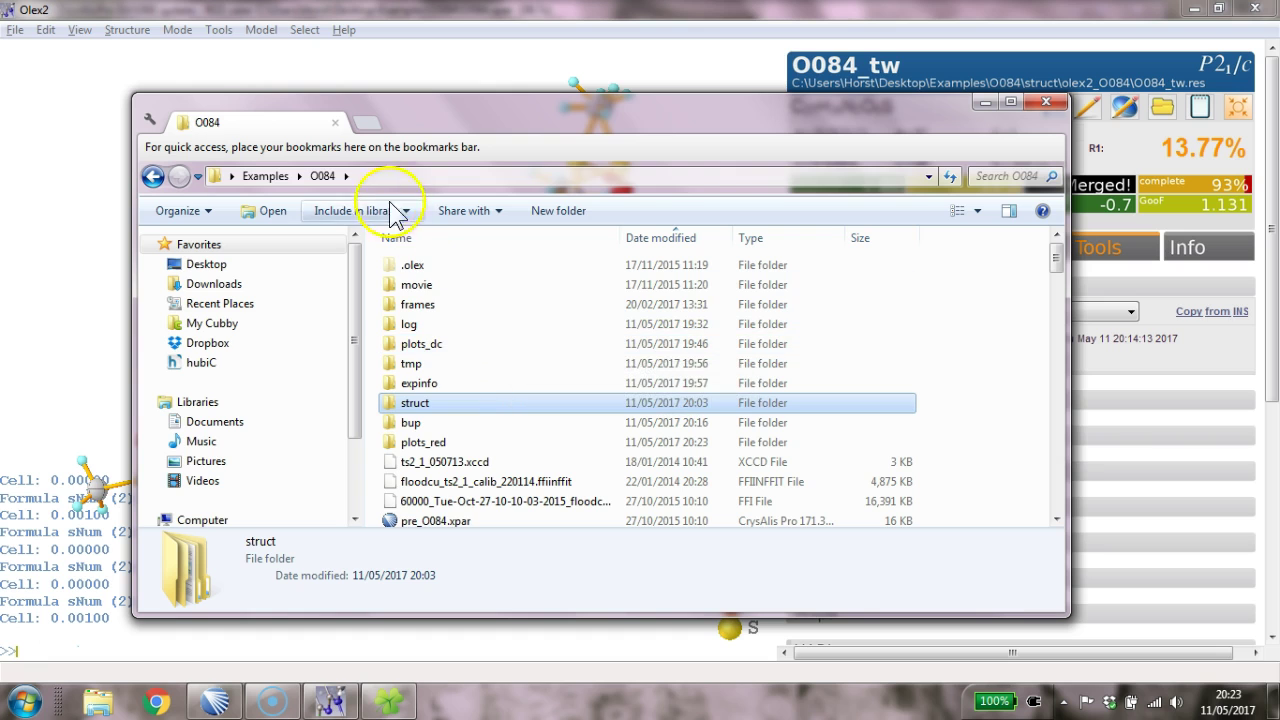
pyautogui.click(265, 176)
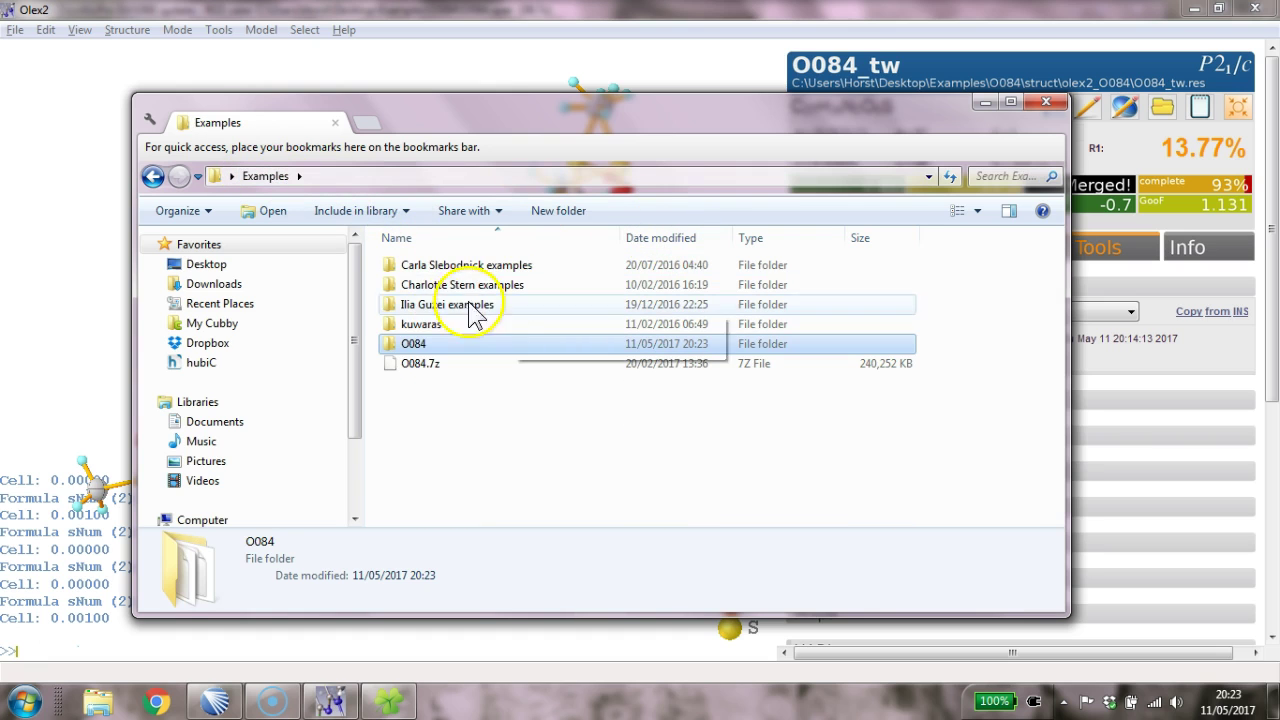
pyautogui.doubleClick(420, 345)
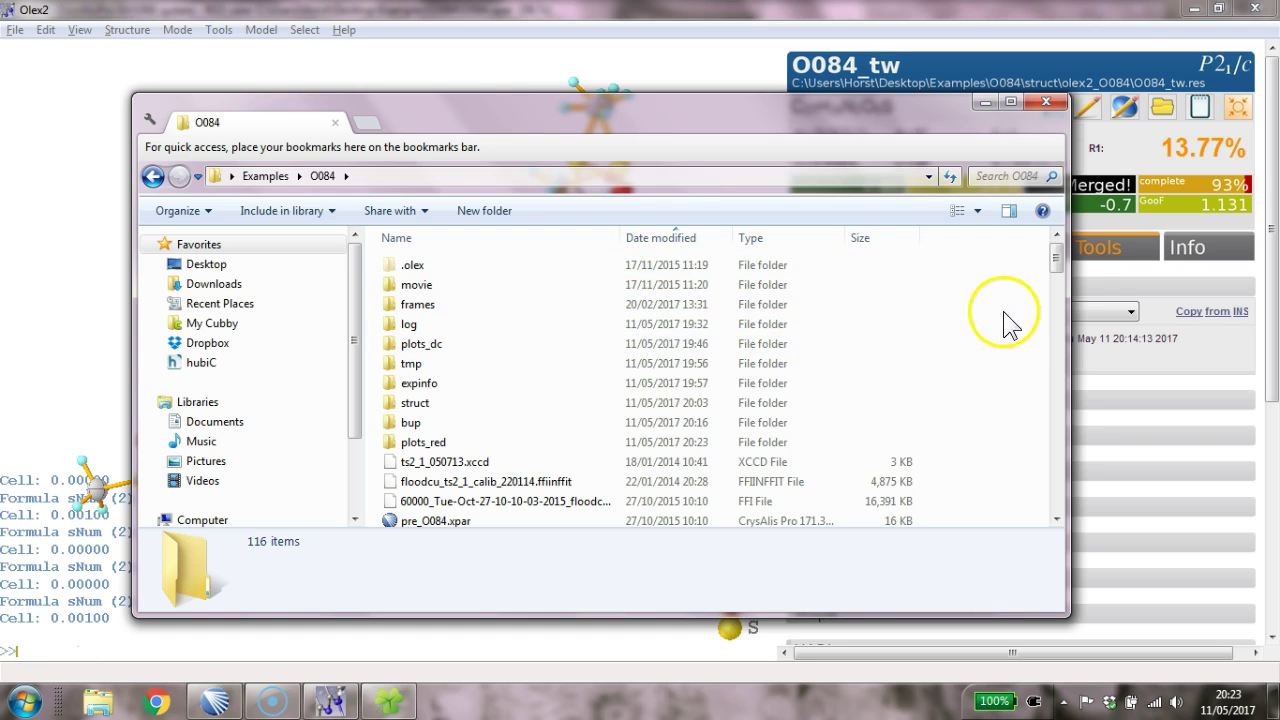
# Select the new twin outputs from O084_red.sum down to O084_twin1_hklf5.hkl
pyautogui.moveTo(1058, 271); pyautogui.dragTo(860, 510)
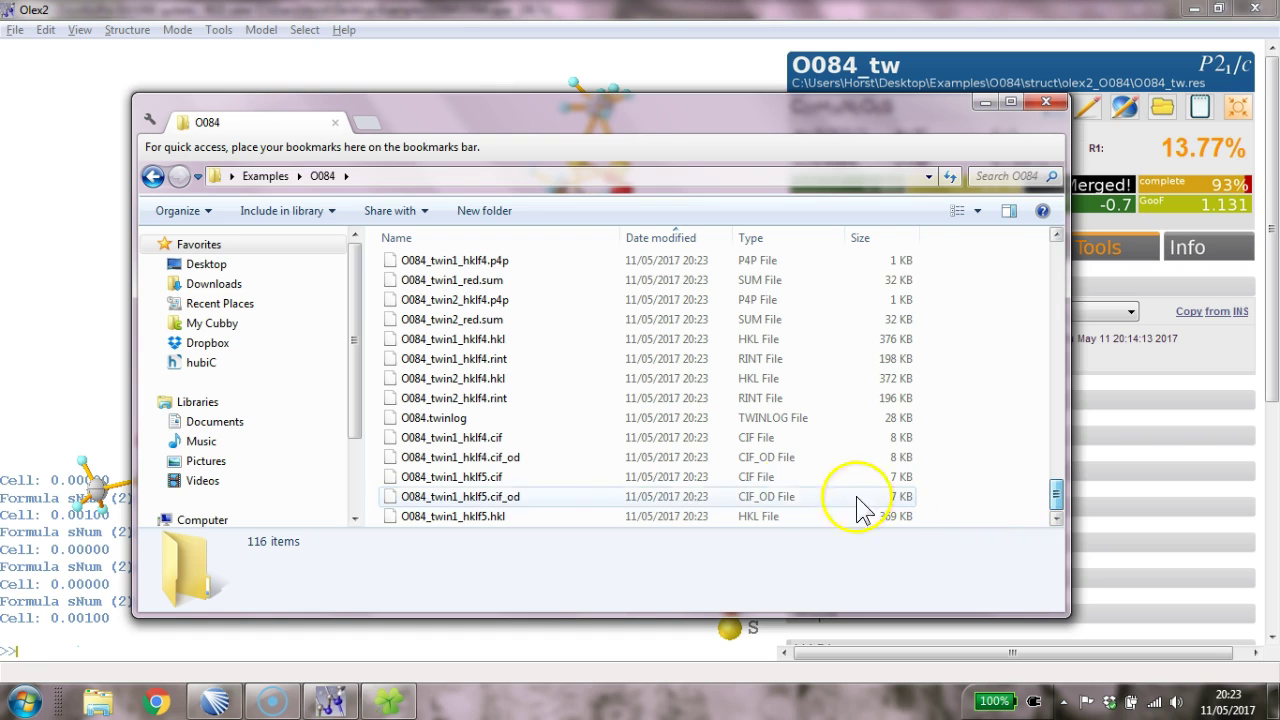
pyautogui.click(482, 517)
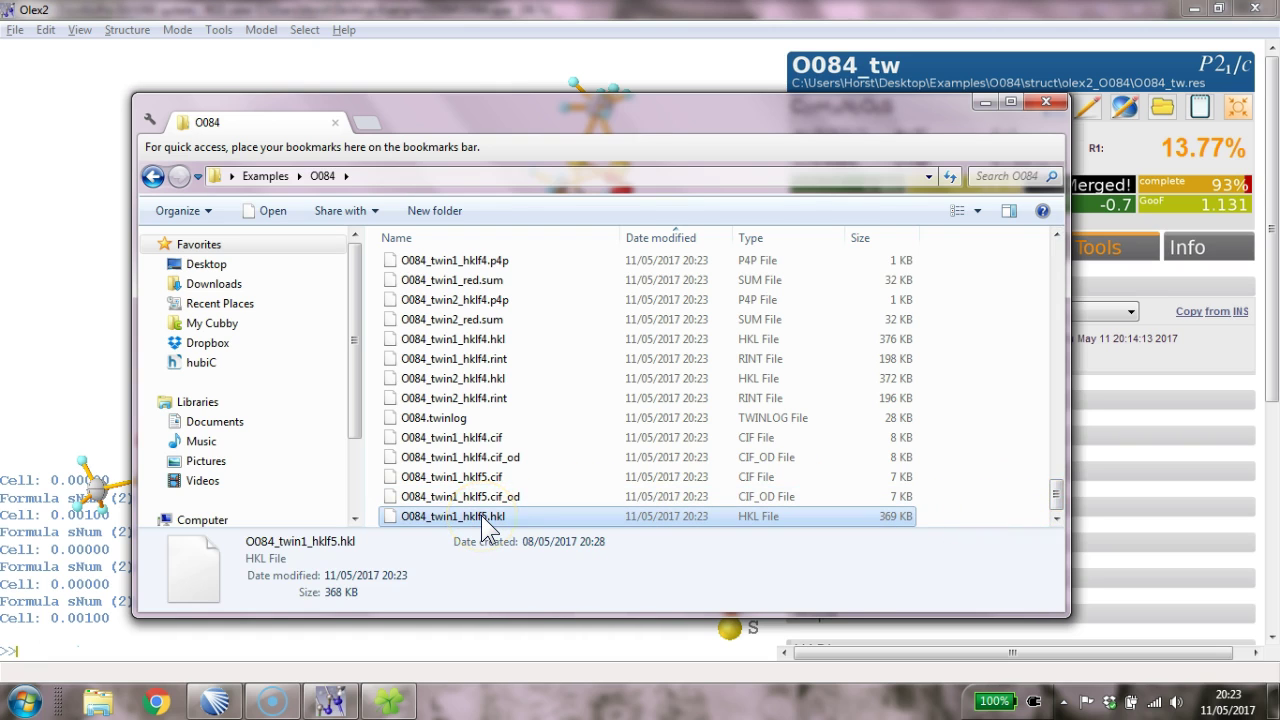
pyautogui.hotkey('shift', 'Up')
pyautogui.hotkey('shift', 'Up')
pyautogui.hotkey('shift', 'Up')
pyautogui.hotkey('shift', 'Up')
pyautogui.hotkey('shift', 'Up')
pyautogui.hotkey('shift', 'Up')
pyautogui.hotkey('shift', 'Up')
pyautogui.hotkey('shift', 'Up')
pyautogui.hotkey('shift', 'Up')
pyautogui.hotkey('shift', 'Up')
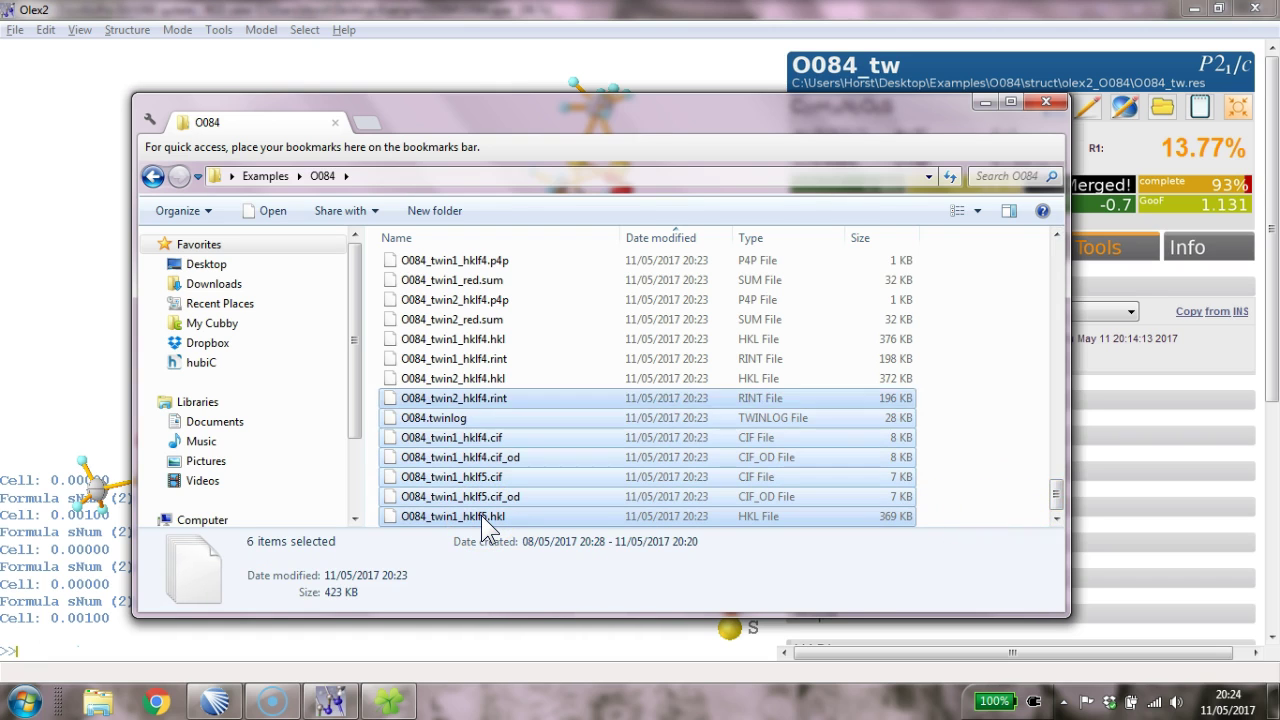
pyautogui.hotkey('shift', 'Up')
pyautogui.hotkey('shift', 'Up')
pyautogui.hotkey('shift', 'Up')
pyautogui.hotkey('shift', 'Up')
pyautogui.hotkey('shift', 'Up')
pyautogui.hotkey('shift', 'Up')
pyautogui.hotkey('shift', 'Up')
pyautogui.hotkey('shift', 'Up')
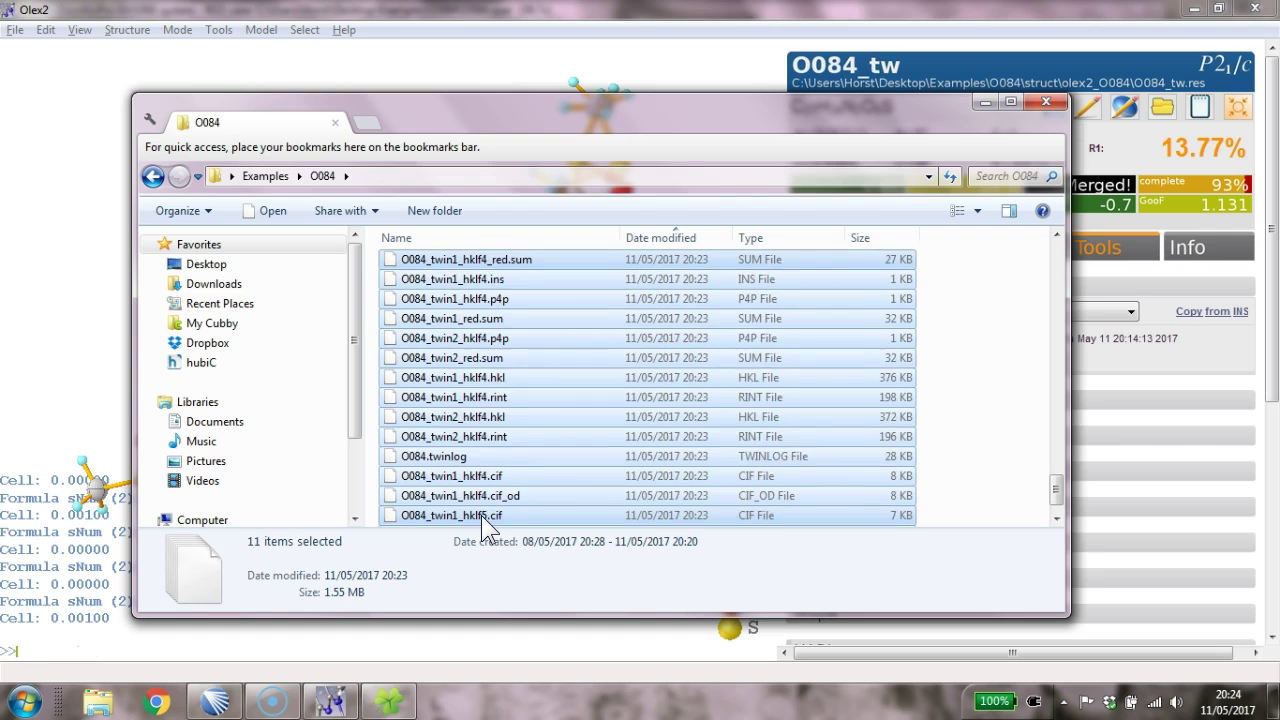
pyautogui.hotkey('shift', 'Down')
pyautogui.hotkey('shift', 'Down')
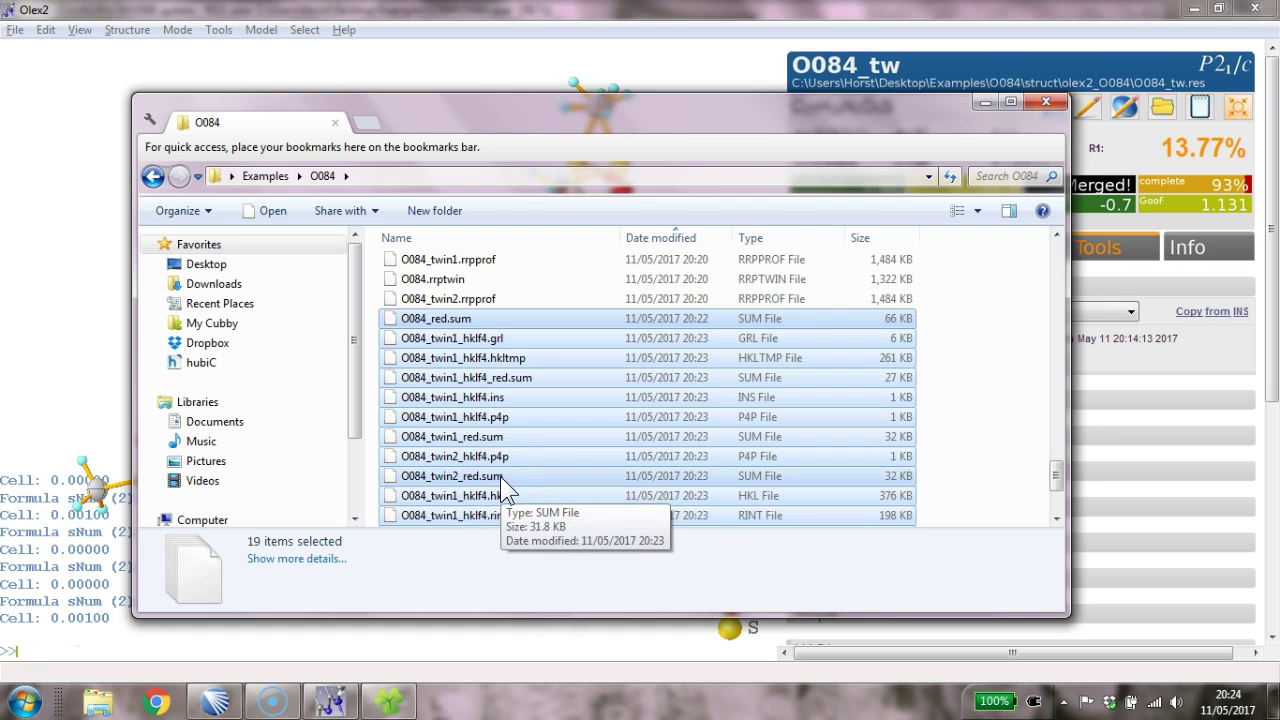
# Create a new folder named 'twin' inside the struct folder
pyautogui.click(651, 63)
pyautogui.click(1162, 108)
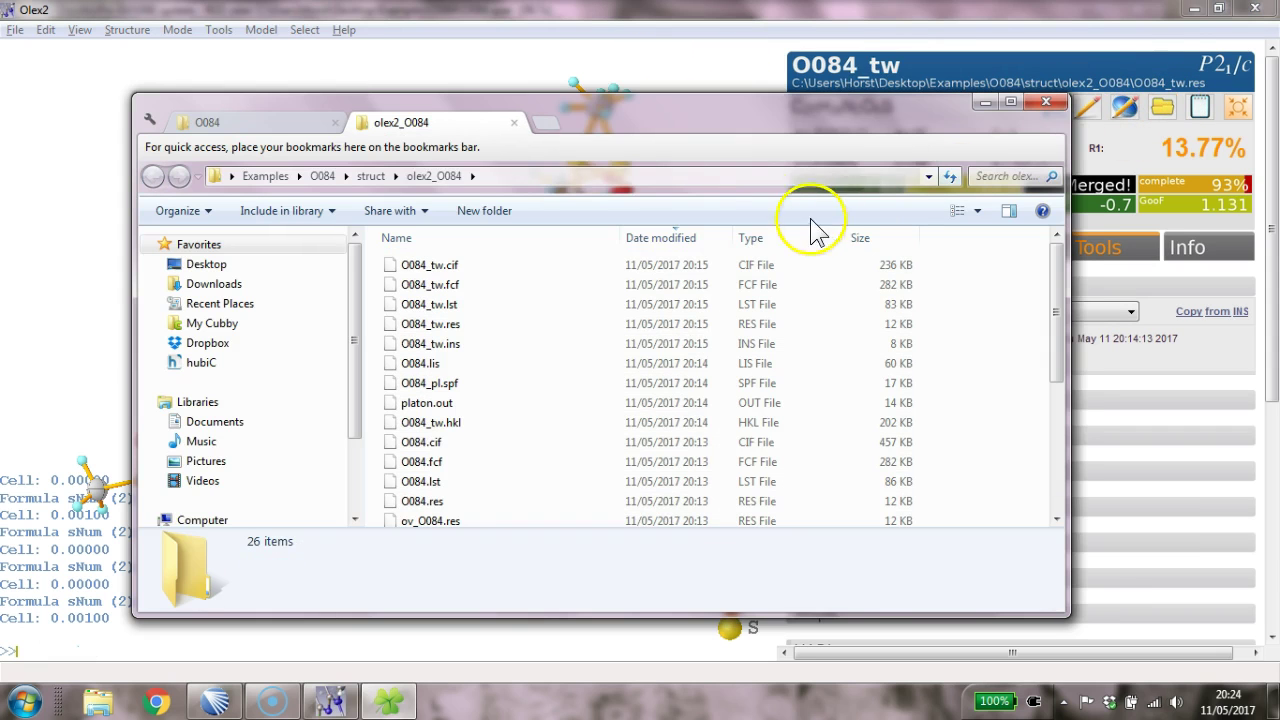
pyautogui.click(382, 177)
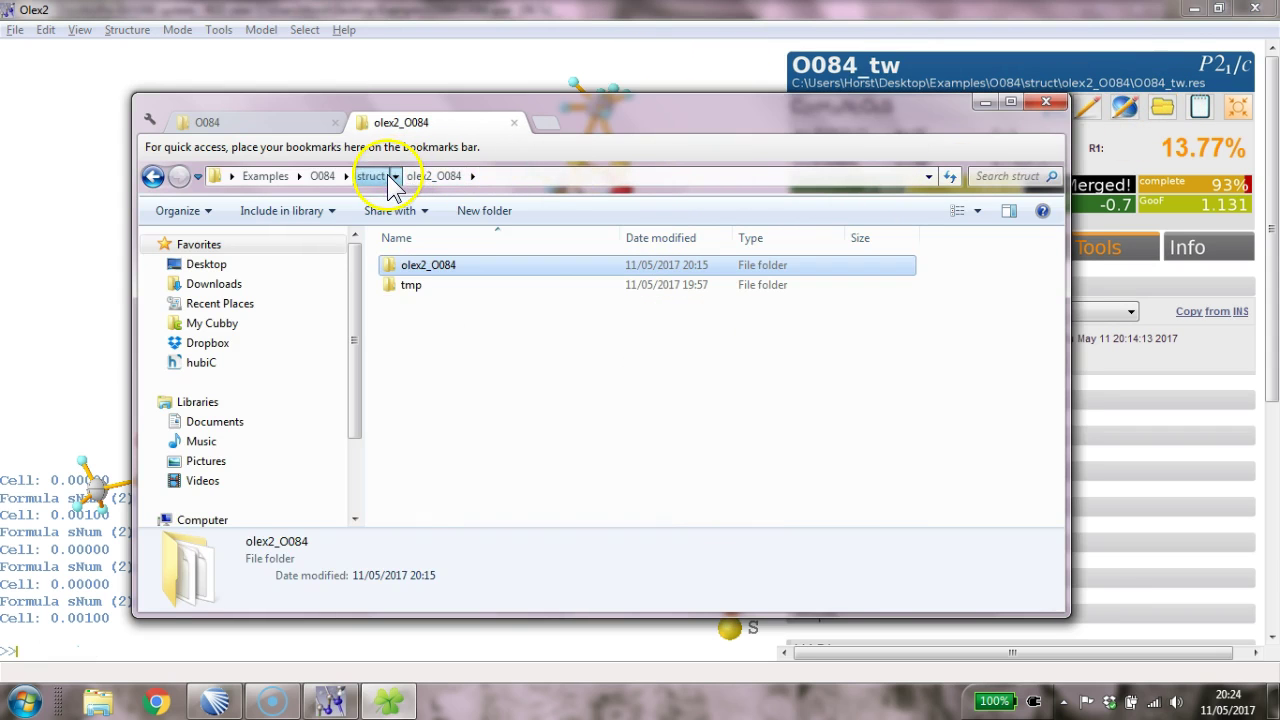
pyautogui.click(523, 337)
pyautogui.rightClick(522, 337)
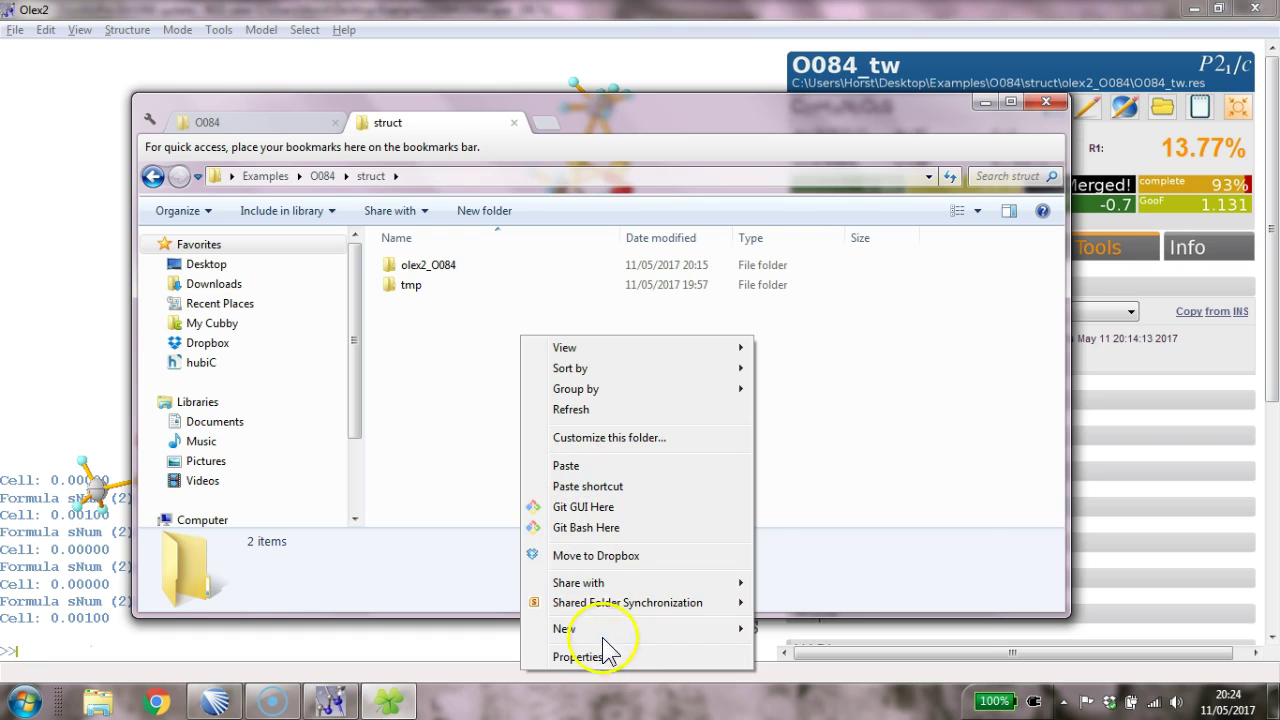
pyautogui.moveTo(590, 628)
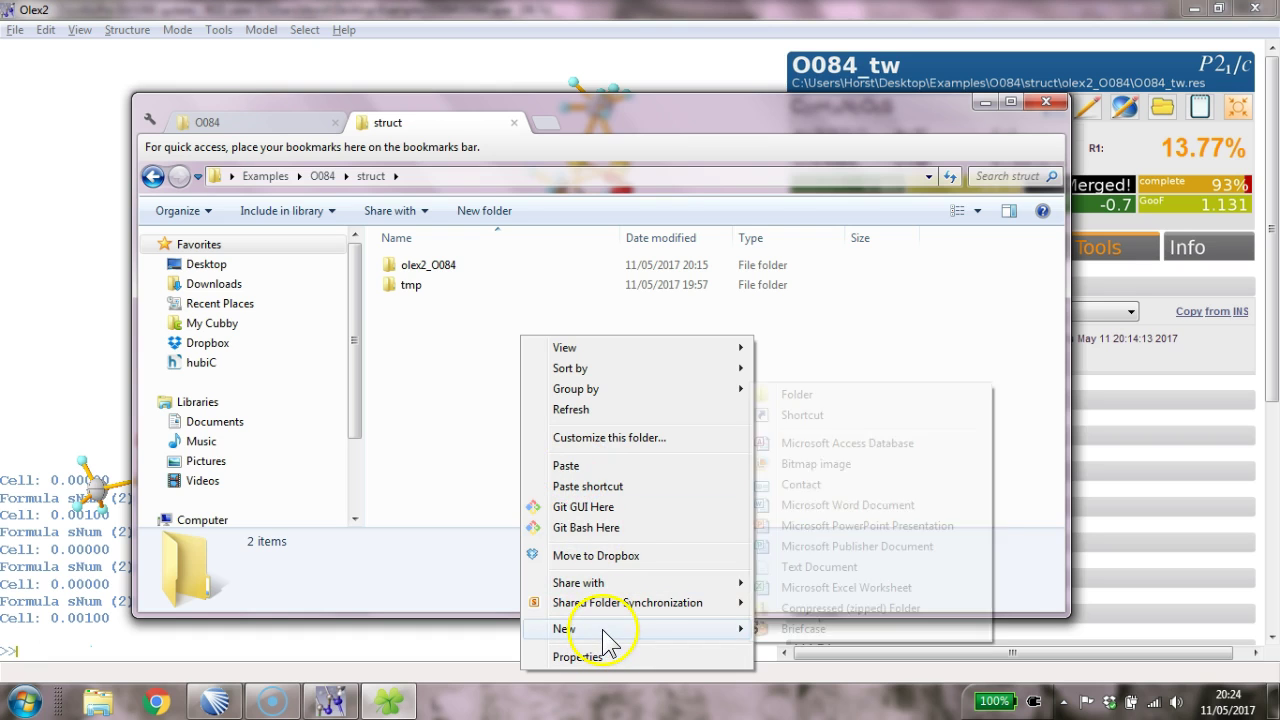
pyautogui.click(891, 398)
pyautogui.write('twi')
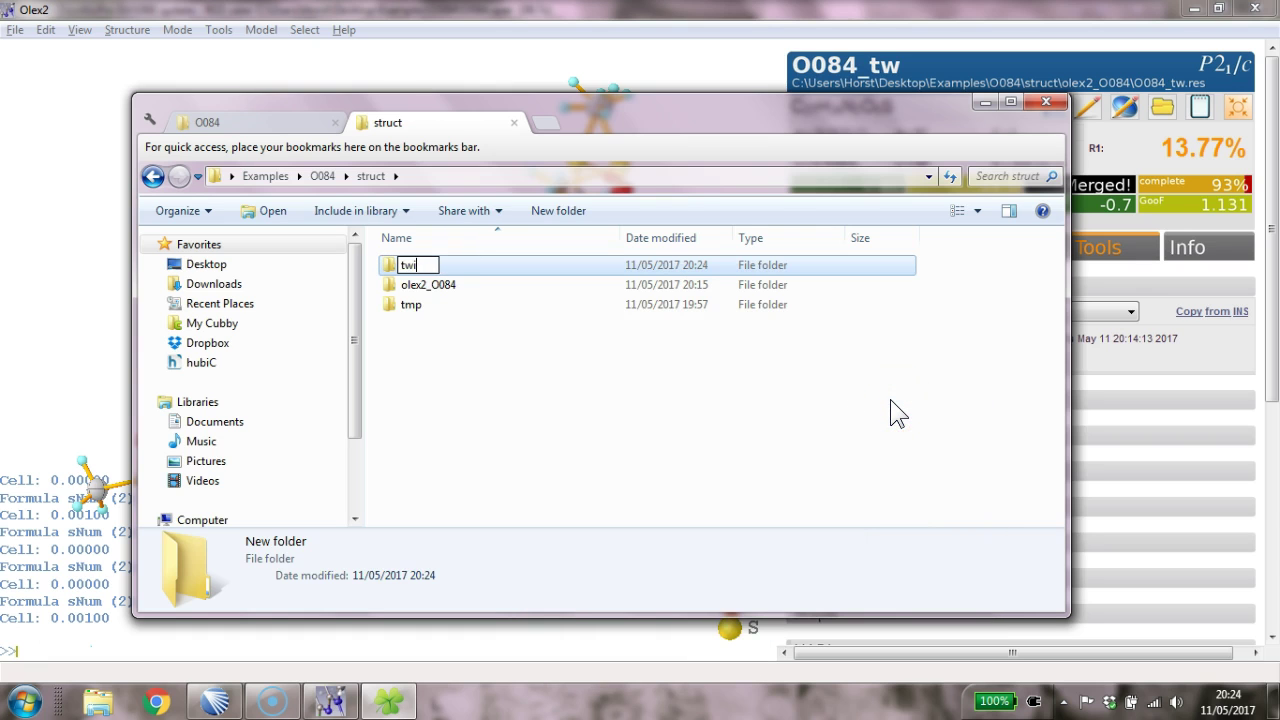
pyautogui.write('n')
pyautogui.click(634, 320)
# Paste the copied O084 twin files into the empty twin folder
pyautogui.click(405, 288)
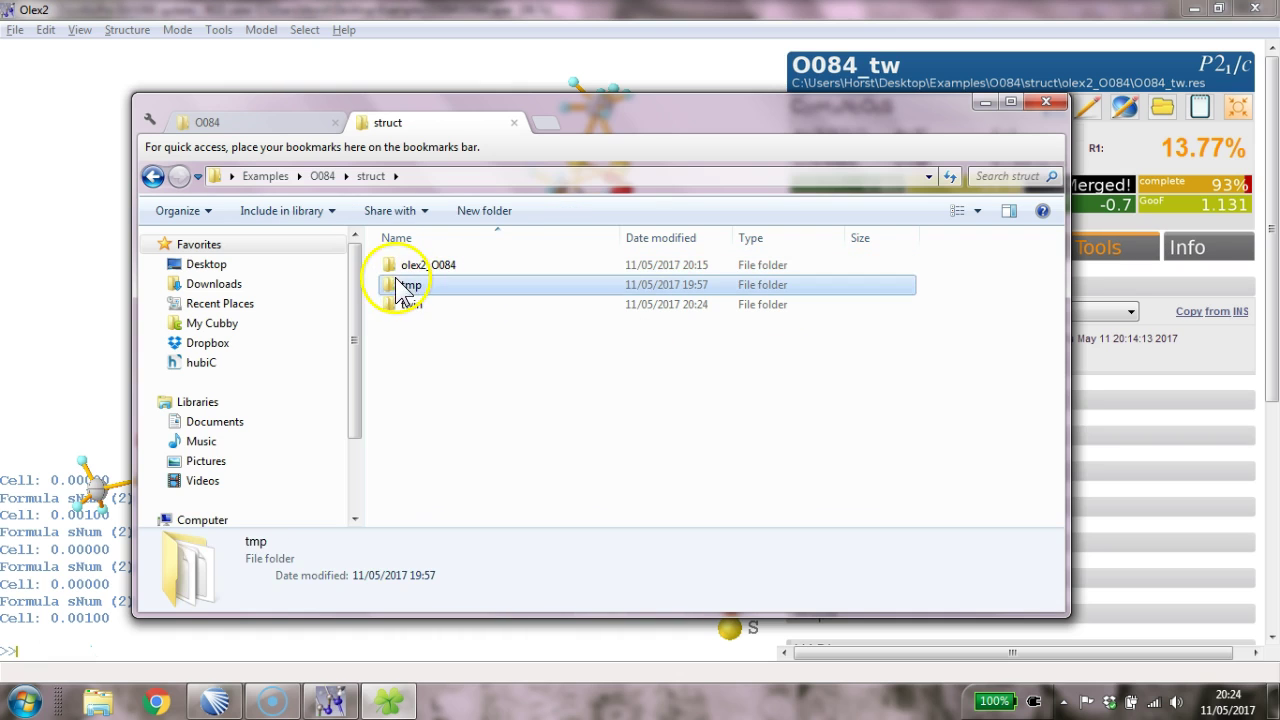
pyautogui.doubleClick(410, 304)
pyautogui.hotkey('ctrl', 'v')
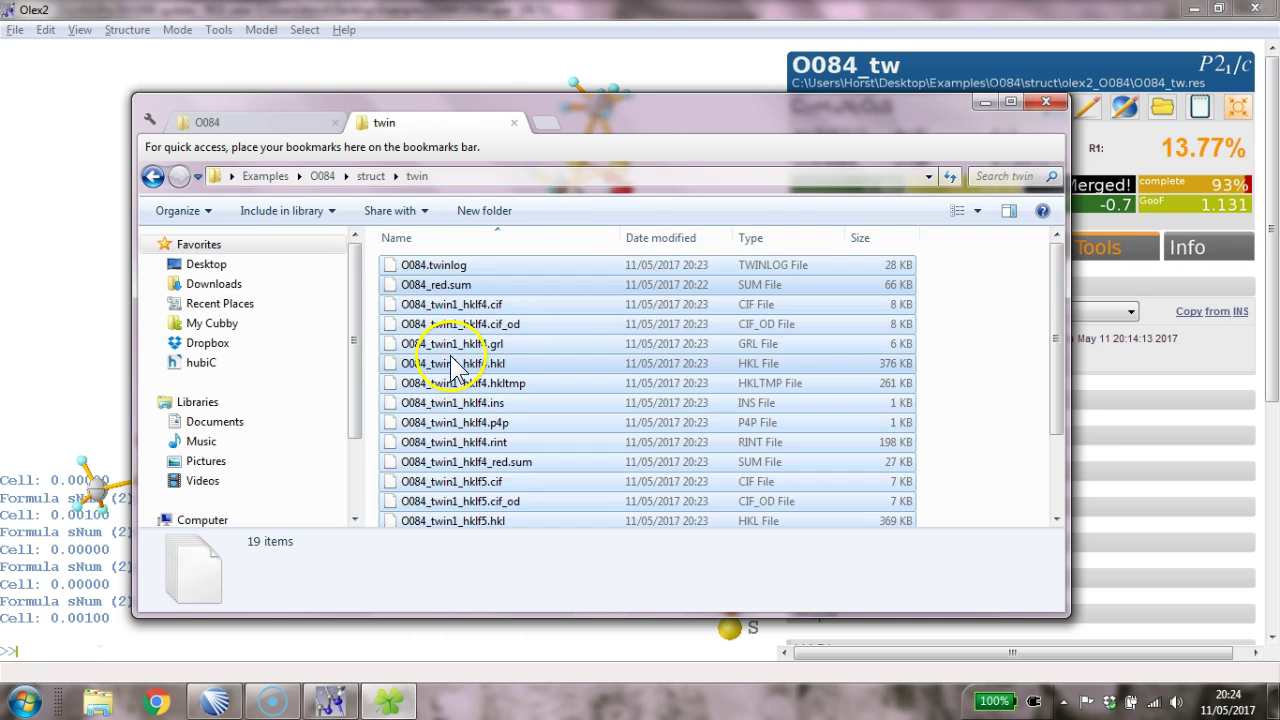
# Refresh the ROD folder list, copy the struct\twin files into the current structure, and show Work settings
pyautogui.click(100, 180)
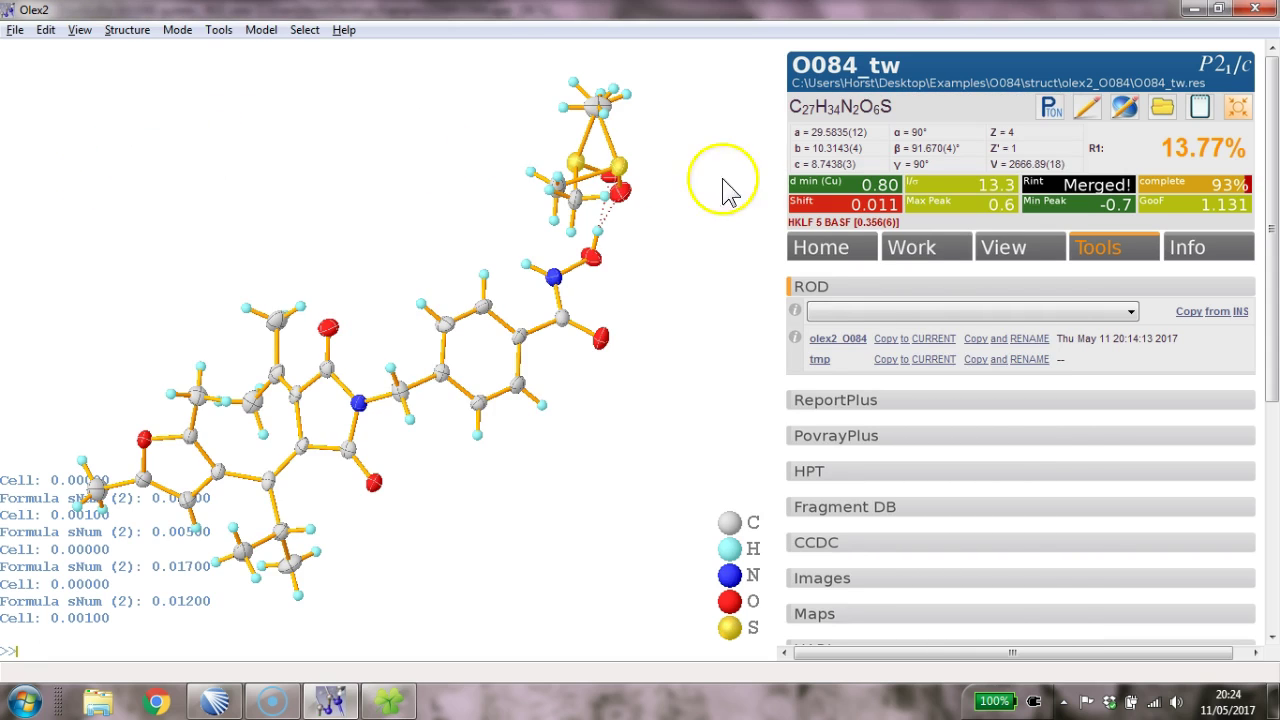
pyautogui.click(897, 288)
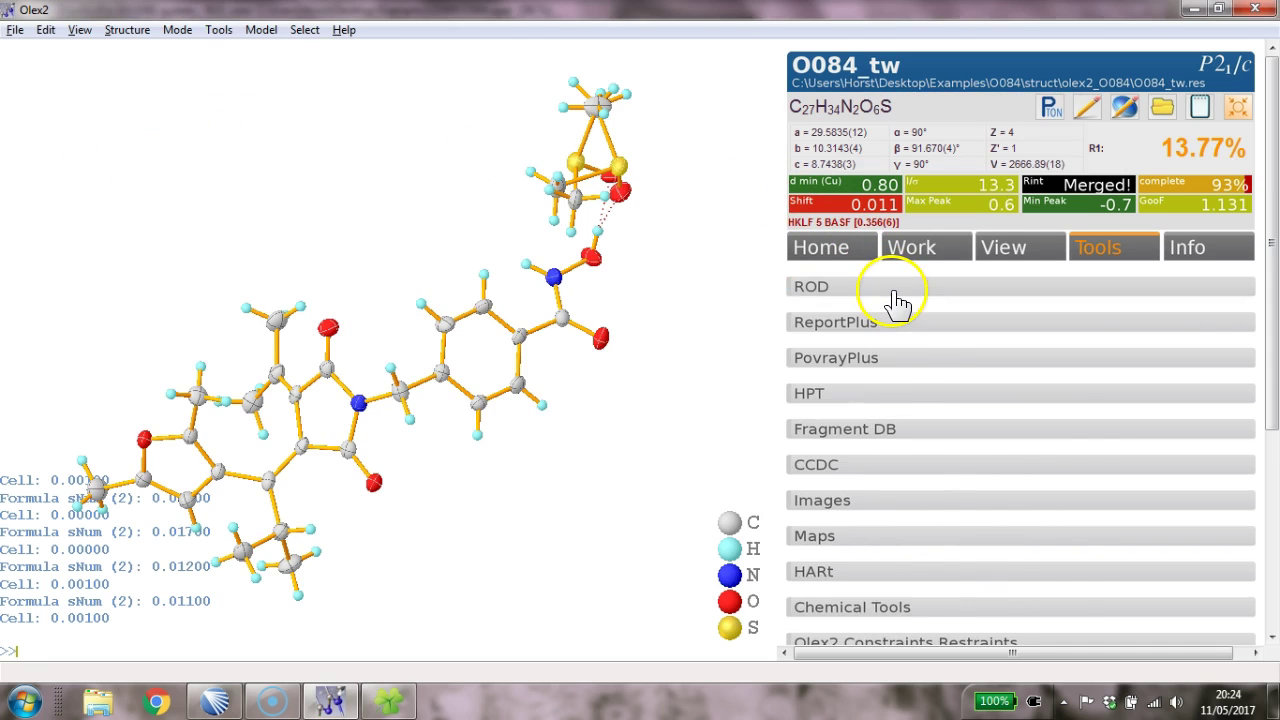
pyautogui.click(897, 295)
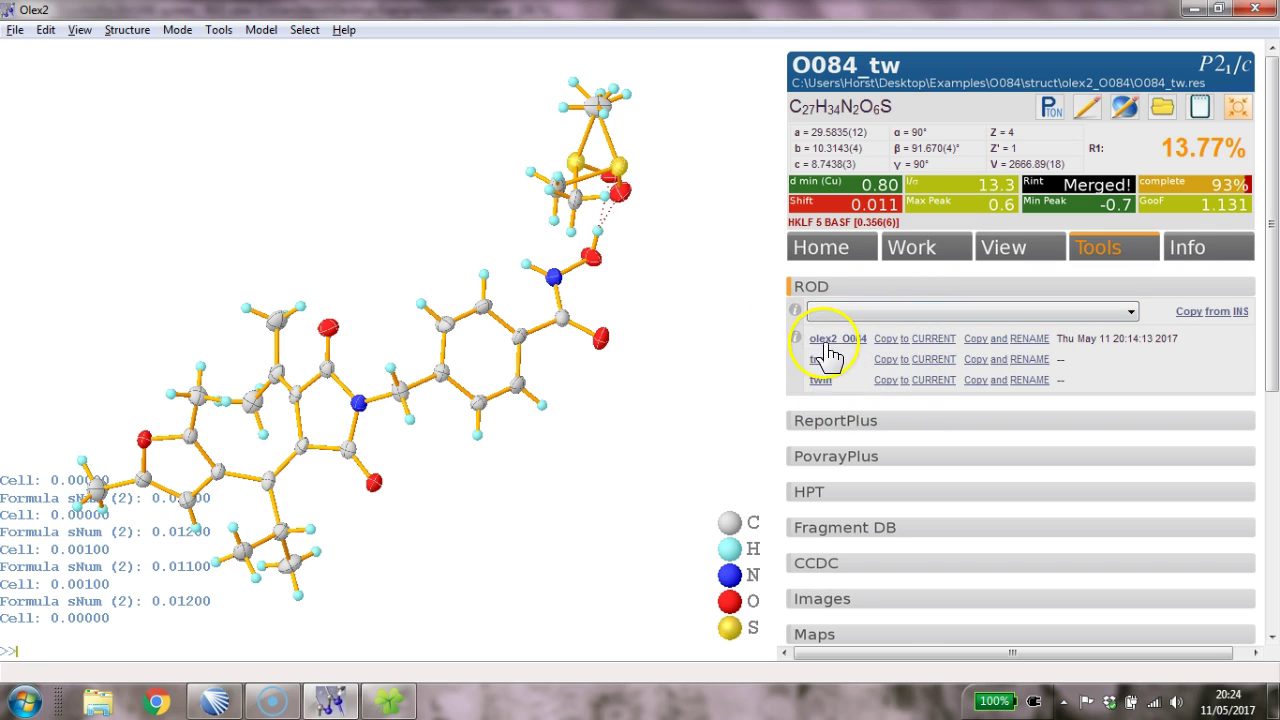
pyautogui.click(929, 383)
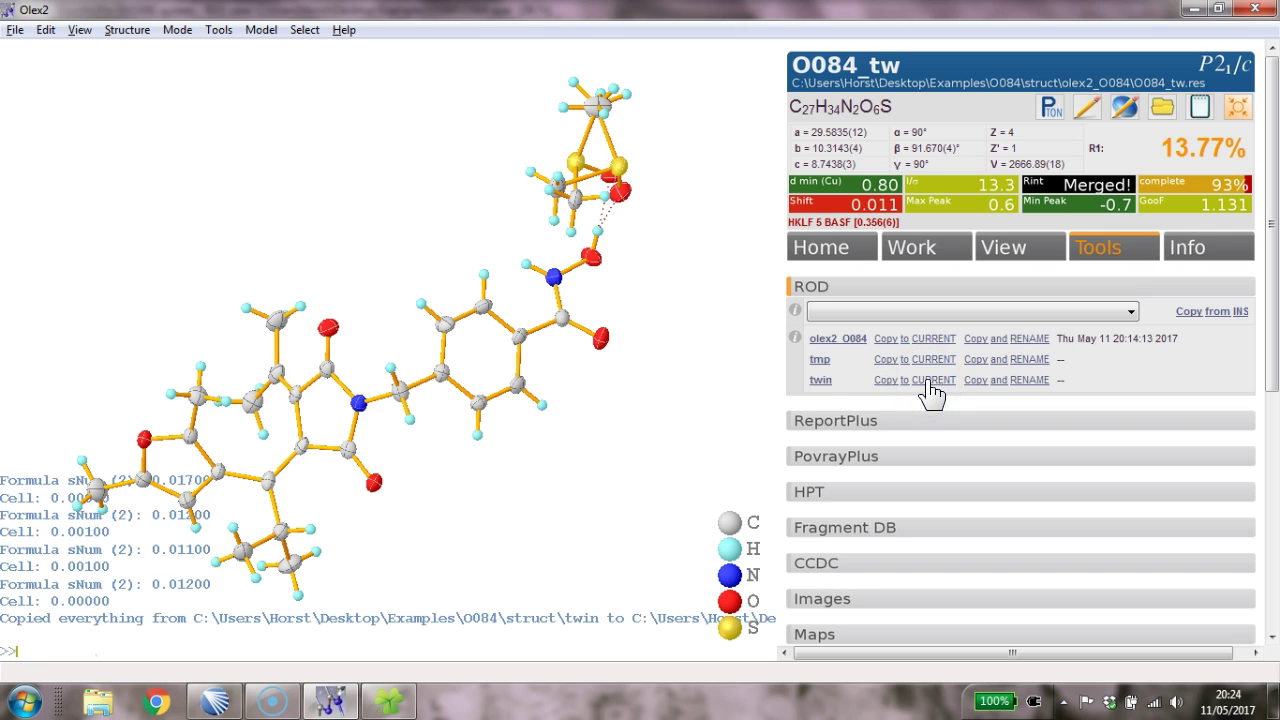
pyautogui.click(920, 248)
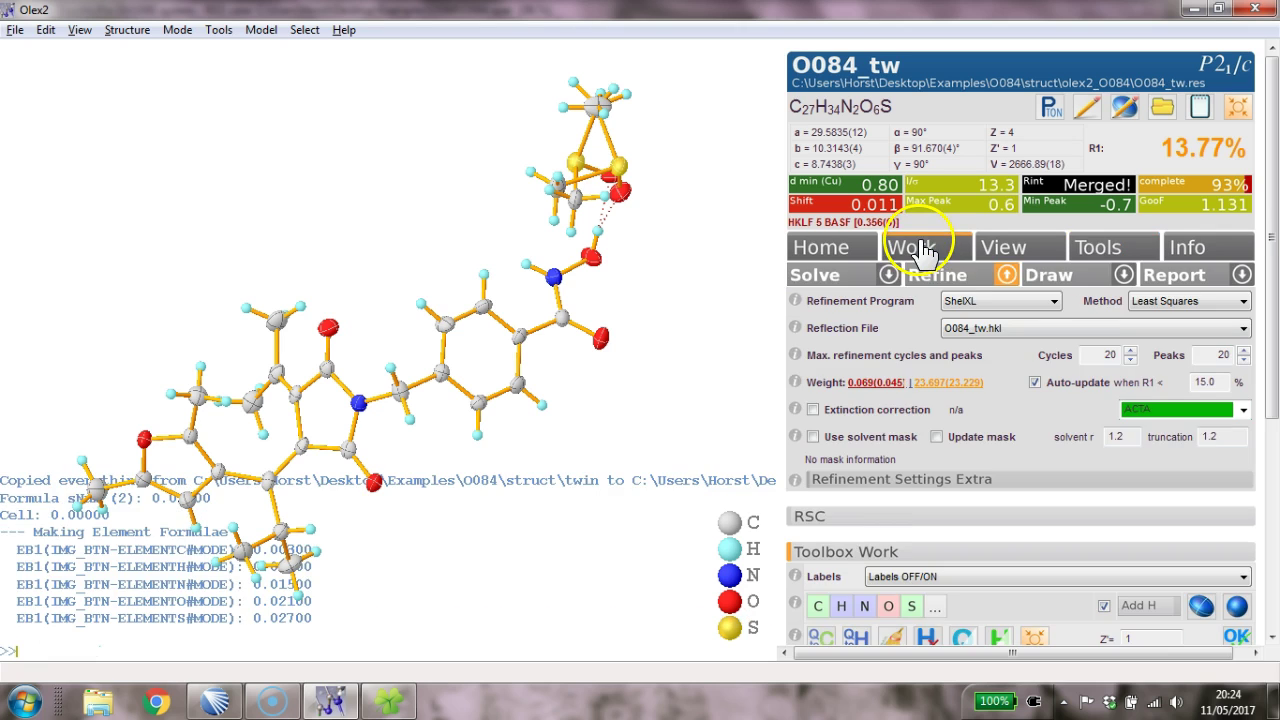
# Choose O084_twin1_hklf5.hkl as the reflection file and review the .res instructions without changes
pyautogui.click(1040, 328)
pyautogui.moveTo(1039, 340); pyautogui.dragTo(1039, 384)
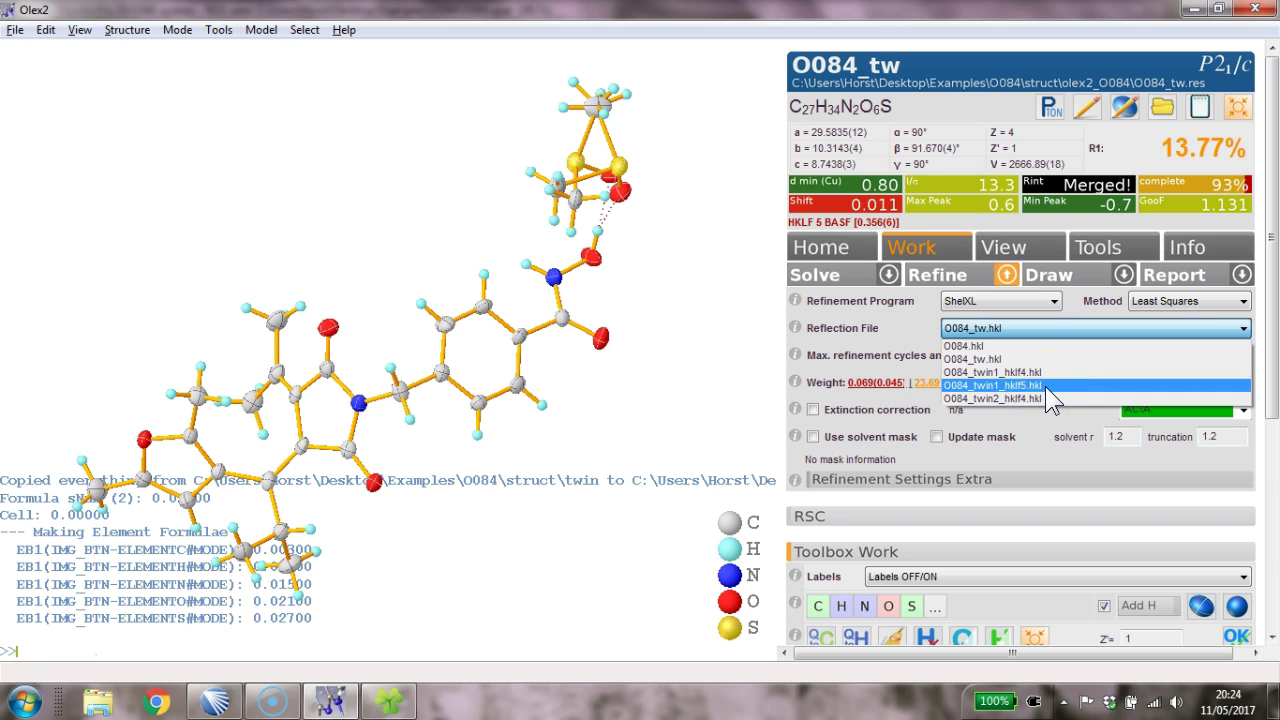
pyautogui.click(1045, 386)
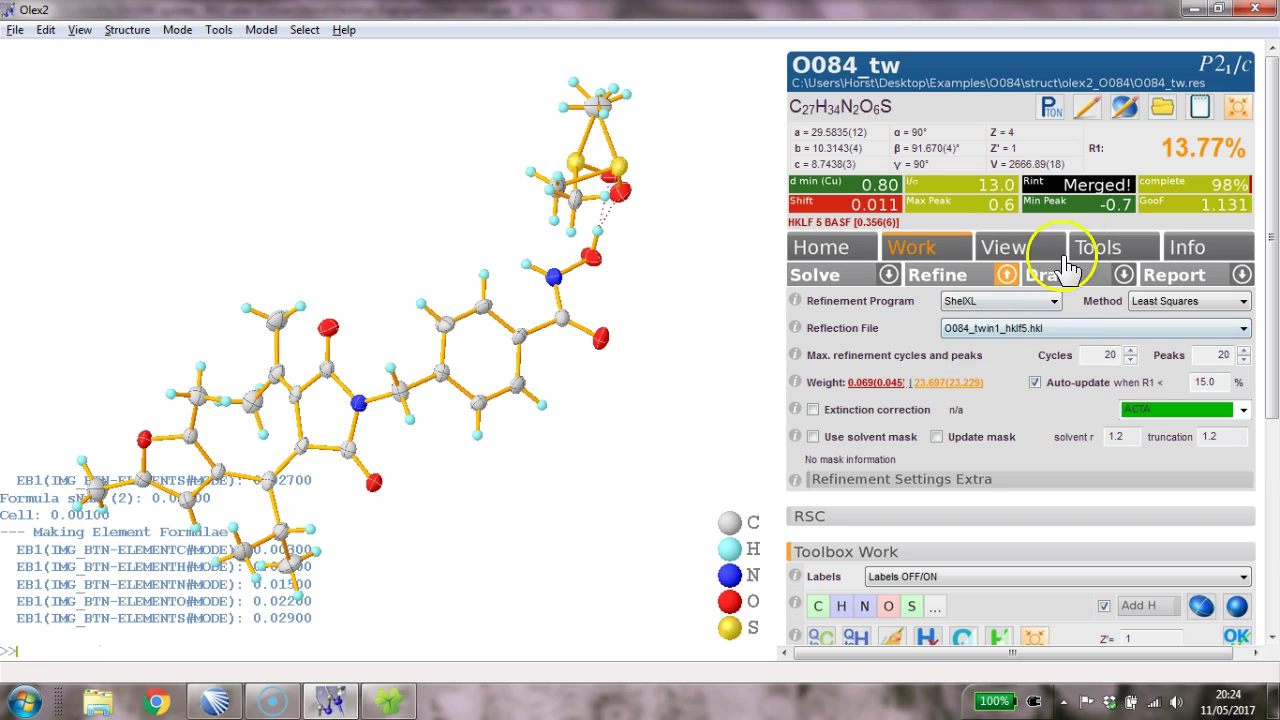
pyautogui.click(1087, 108)
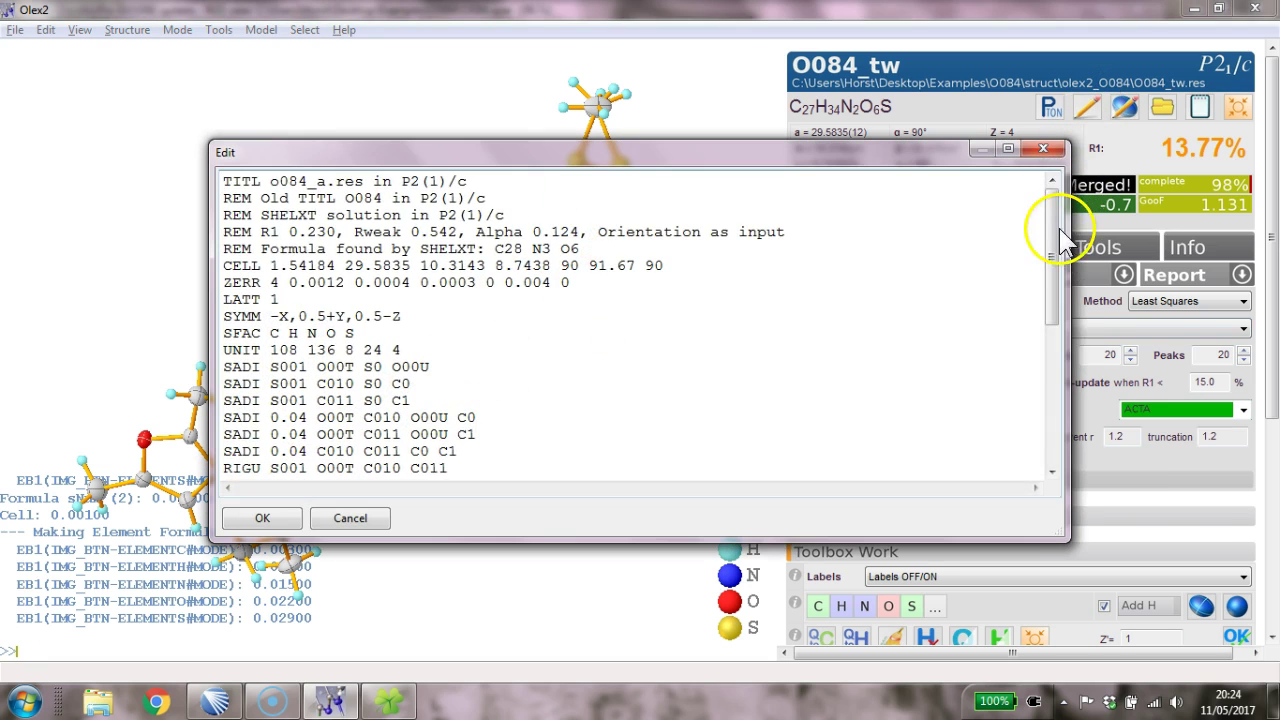
pyautogui.moveTo(1055, 232); pyautogui.dragTo(1051, 400)
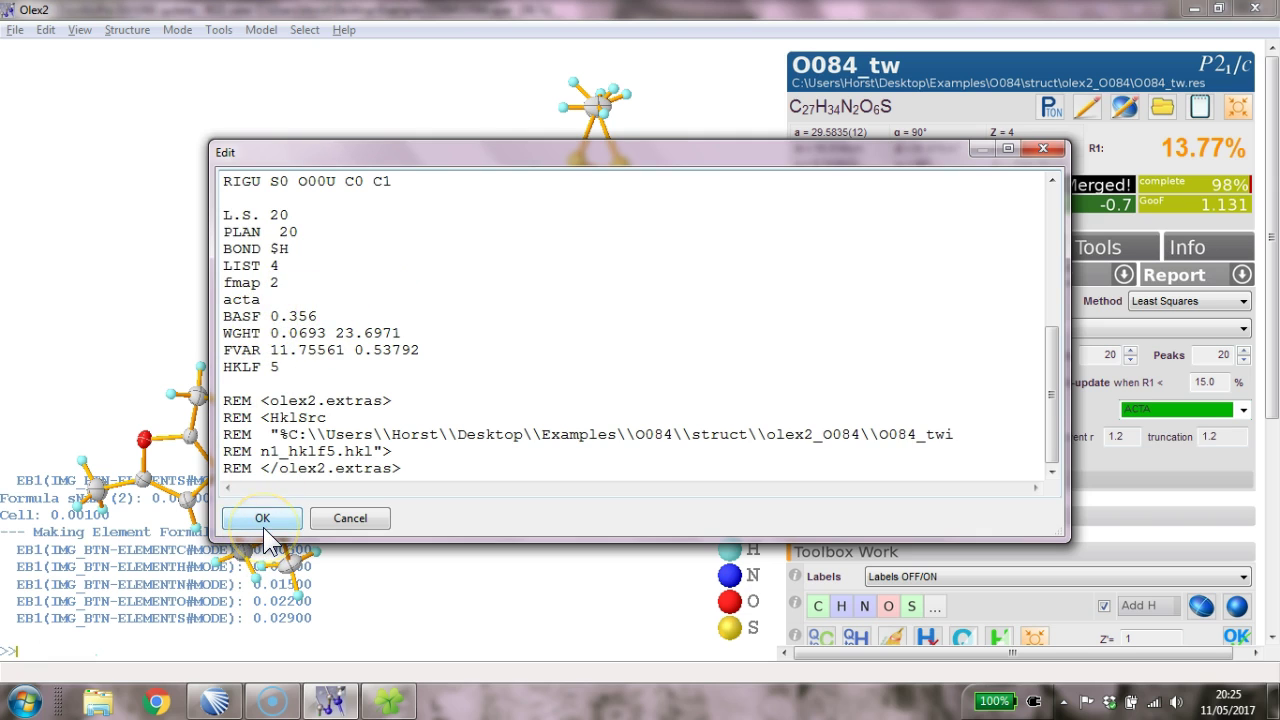
pyautogui.click(336, 520)
# Open O084.ins through File > Open and close the CIF Conflicts window after reading it
pyautogui.click(15, 30)
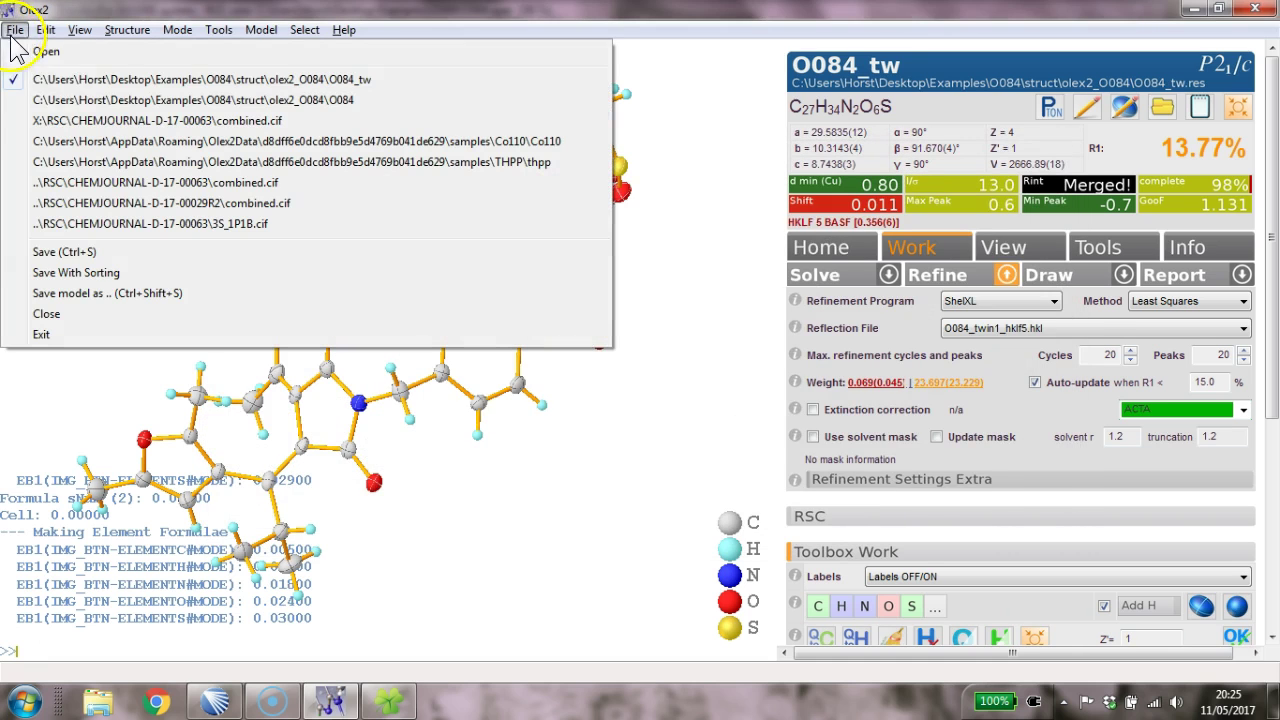
pyautogui.click(45, 55)
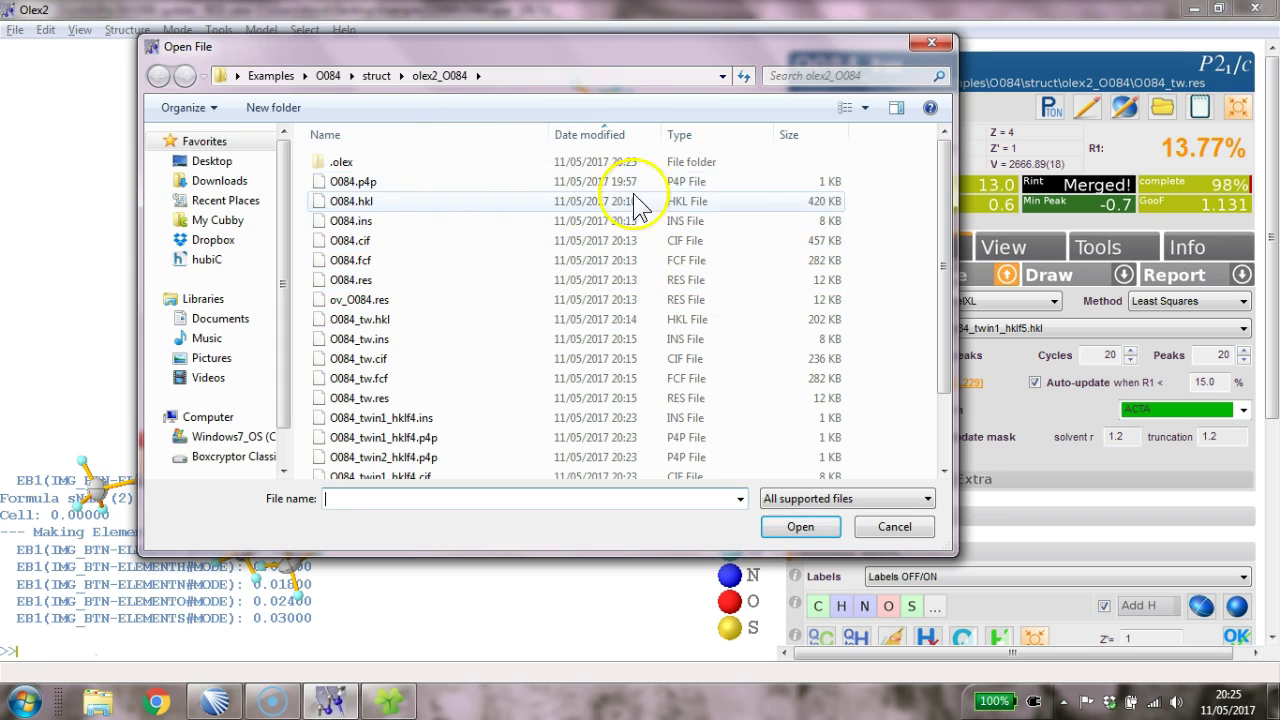
pyautogui.doubleClick(365, 221)
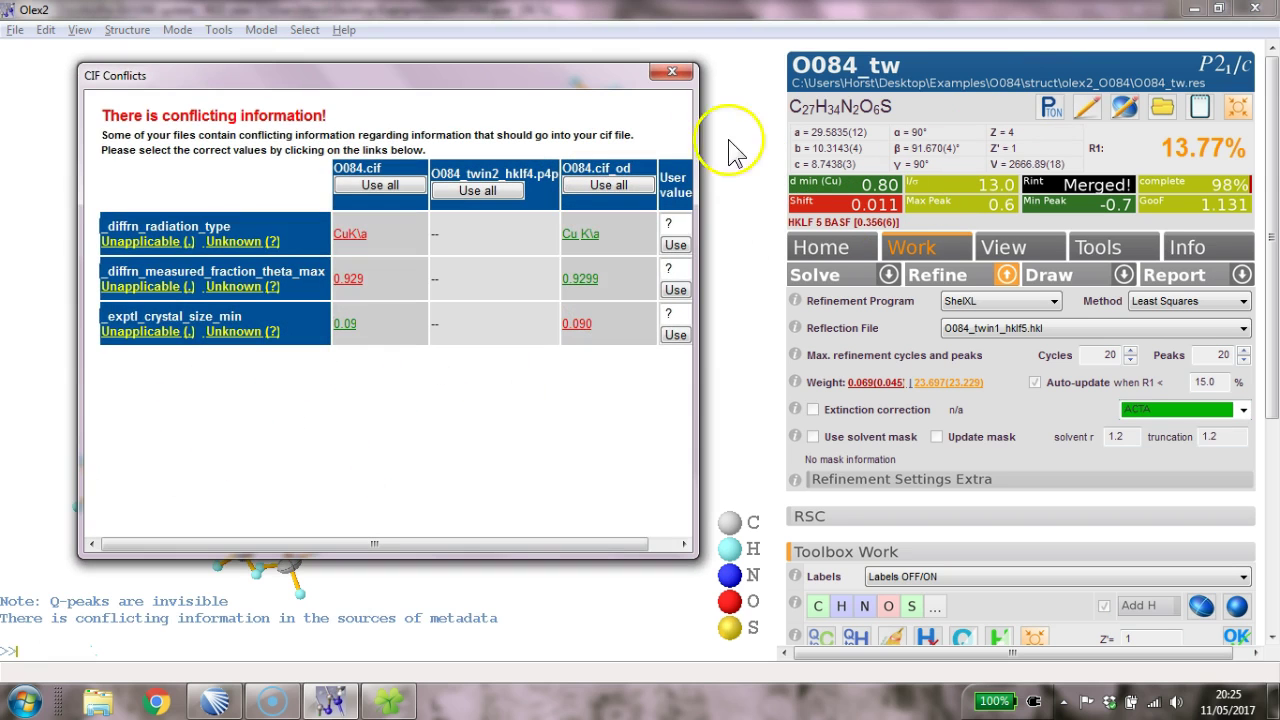
pyautogui.moveTo(699, 166); pyautogui.dragTo(941, 213)
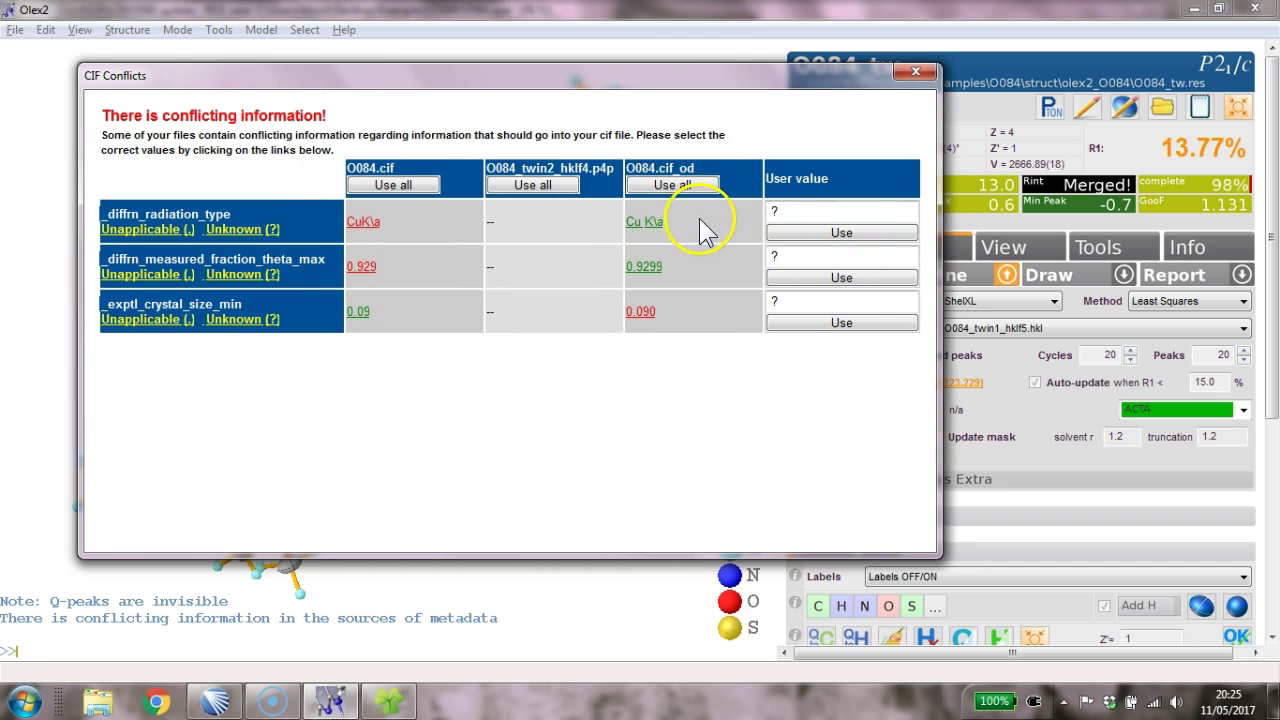
pyautogui.click(914, 72)
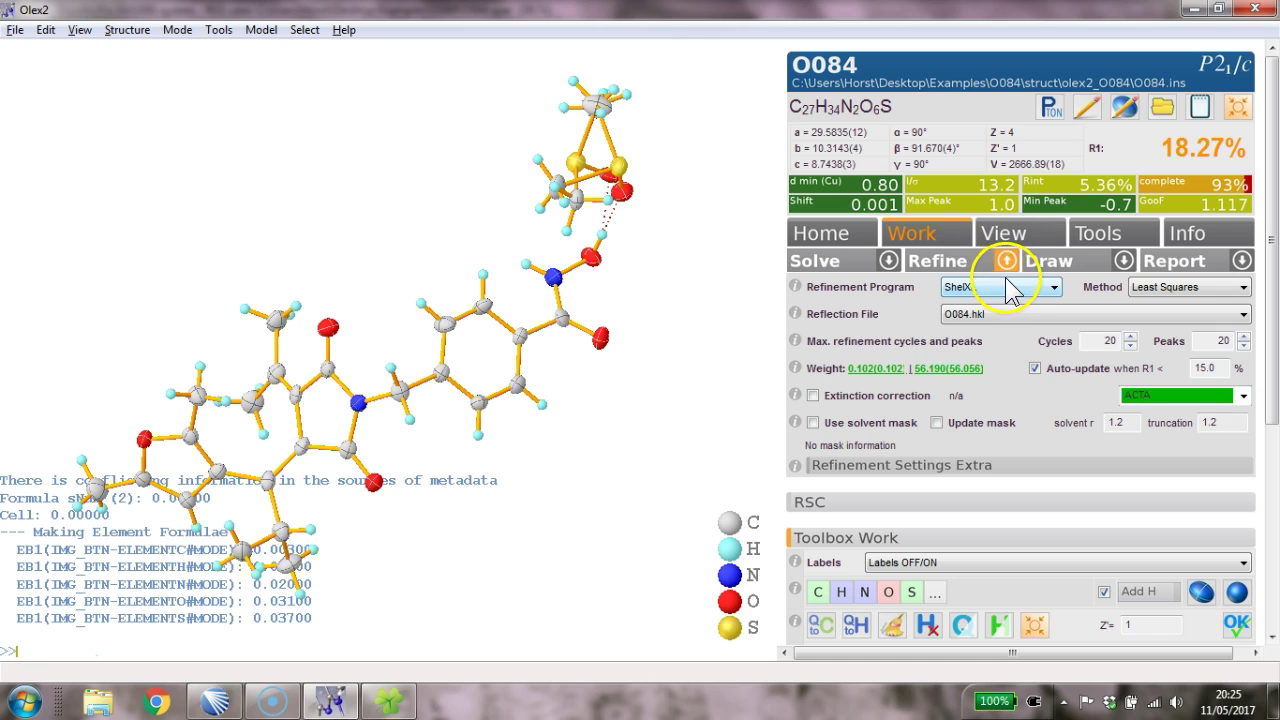
# Insert a 'BASF 0.3' line above HKLF 5 in the O084.ins instructions and save
pyautogui.click(1086, 106)
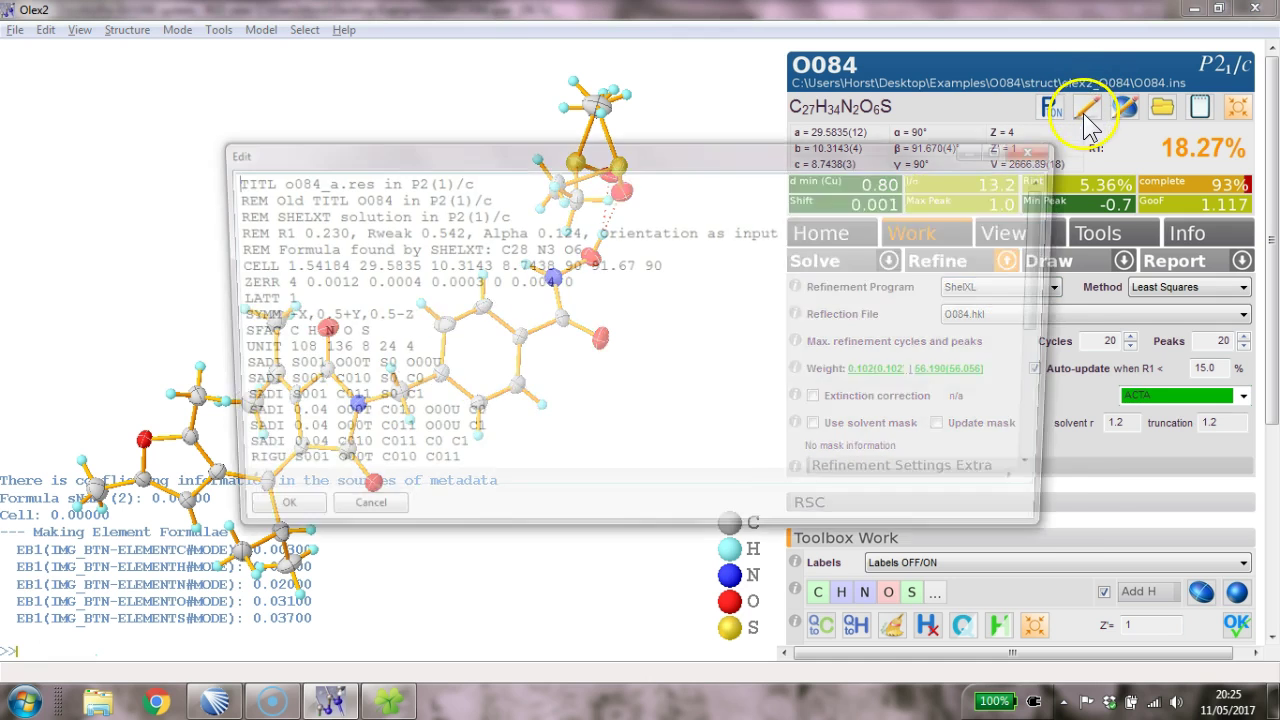
pyautogui.moveTo(1051, 294); pyautogui.dragTo(1035, 415)
pyautogui.click(366, 408)
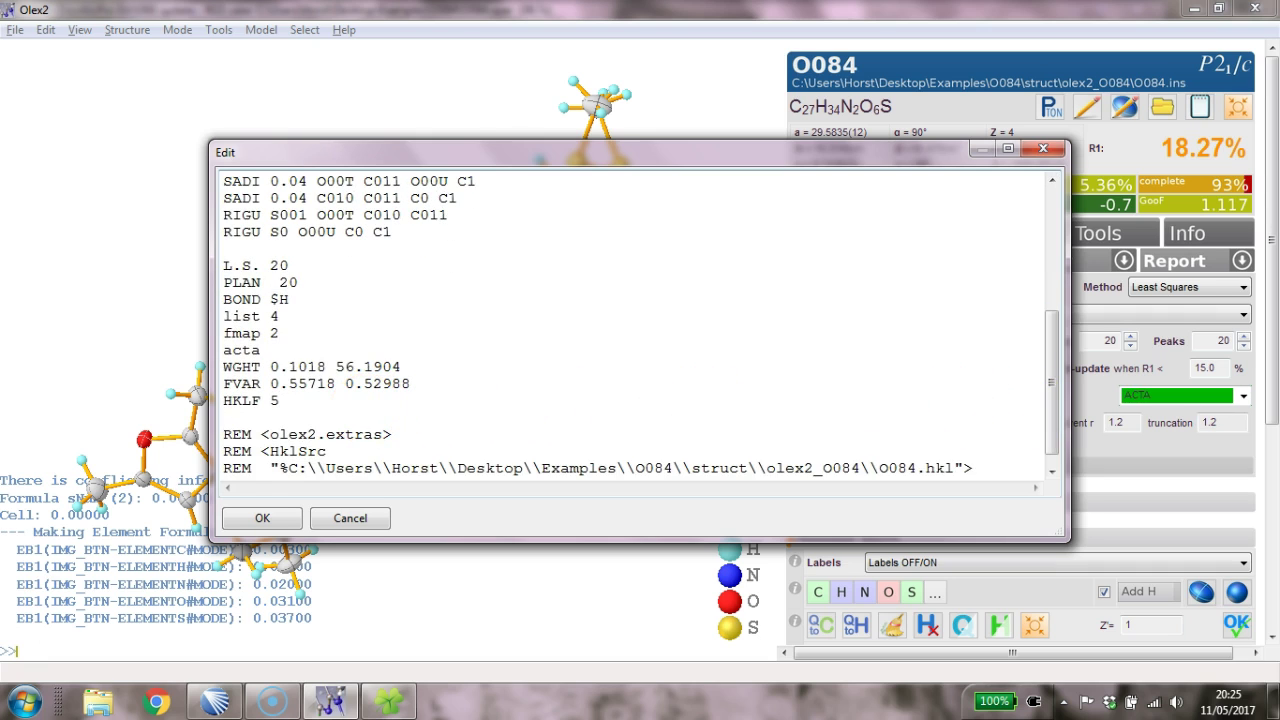
pyautogui.press('Return')
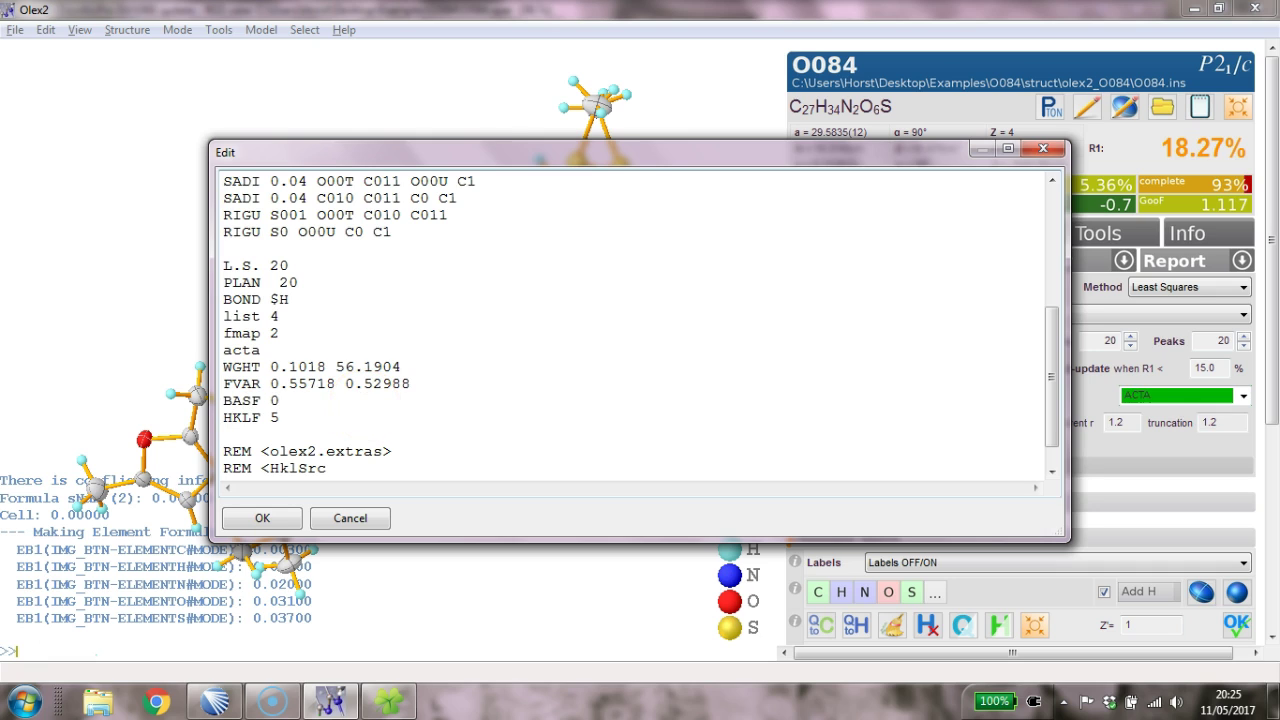
pyautogui.click(262, 518)
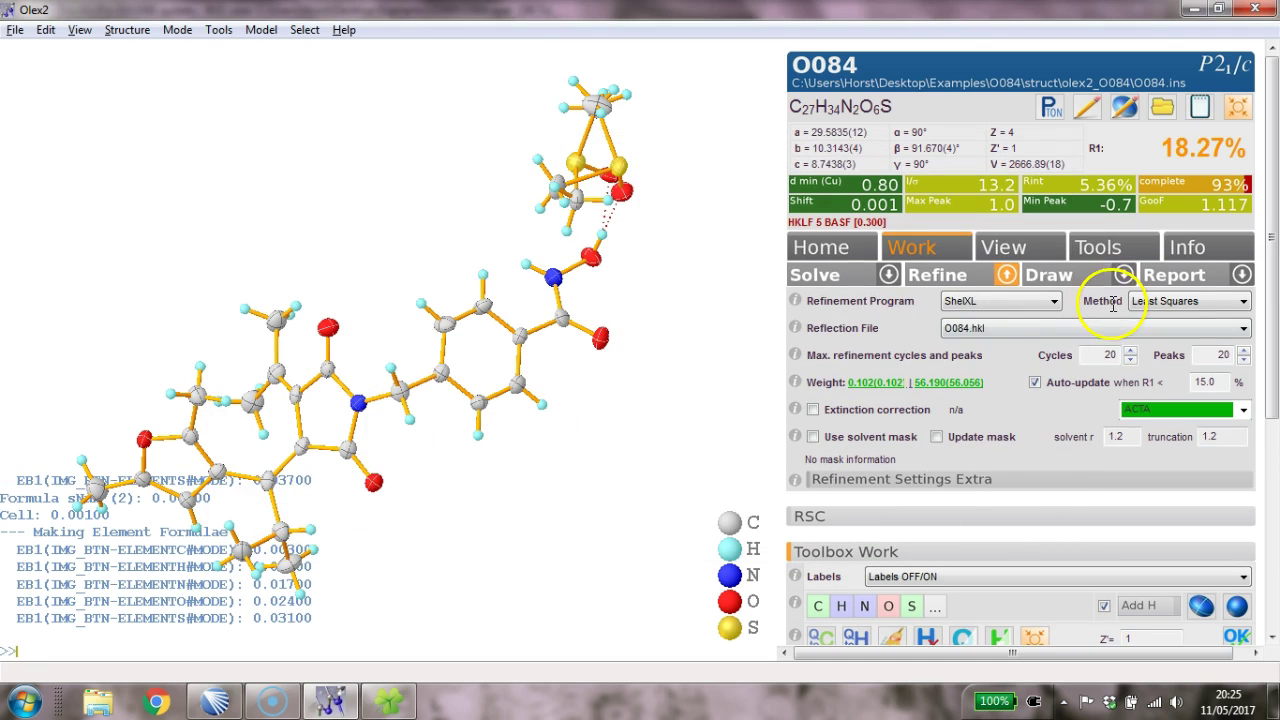
# Switch the reflection file to O084_twin1_hklf5.hkl and refine, dropping R1 to 7.17%
pyautogui.click(1124, 332)
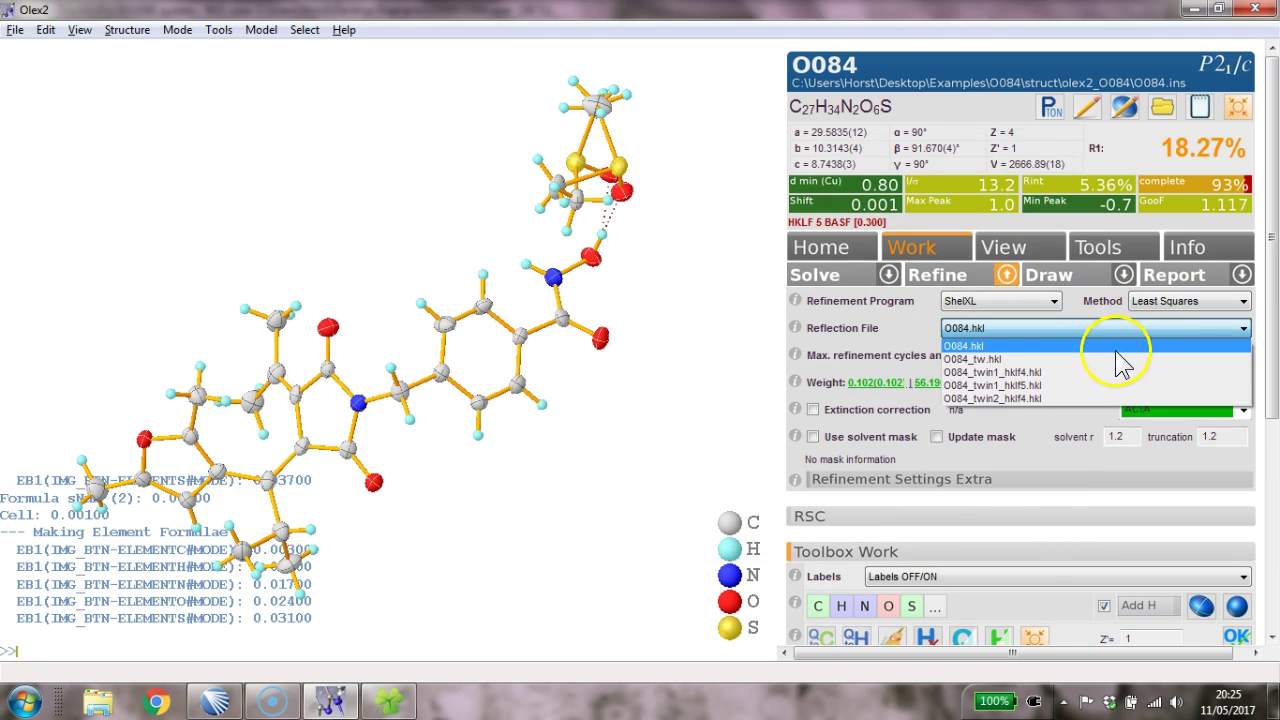
pyautogui.click(1104, 384)
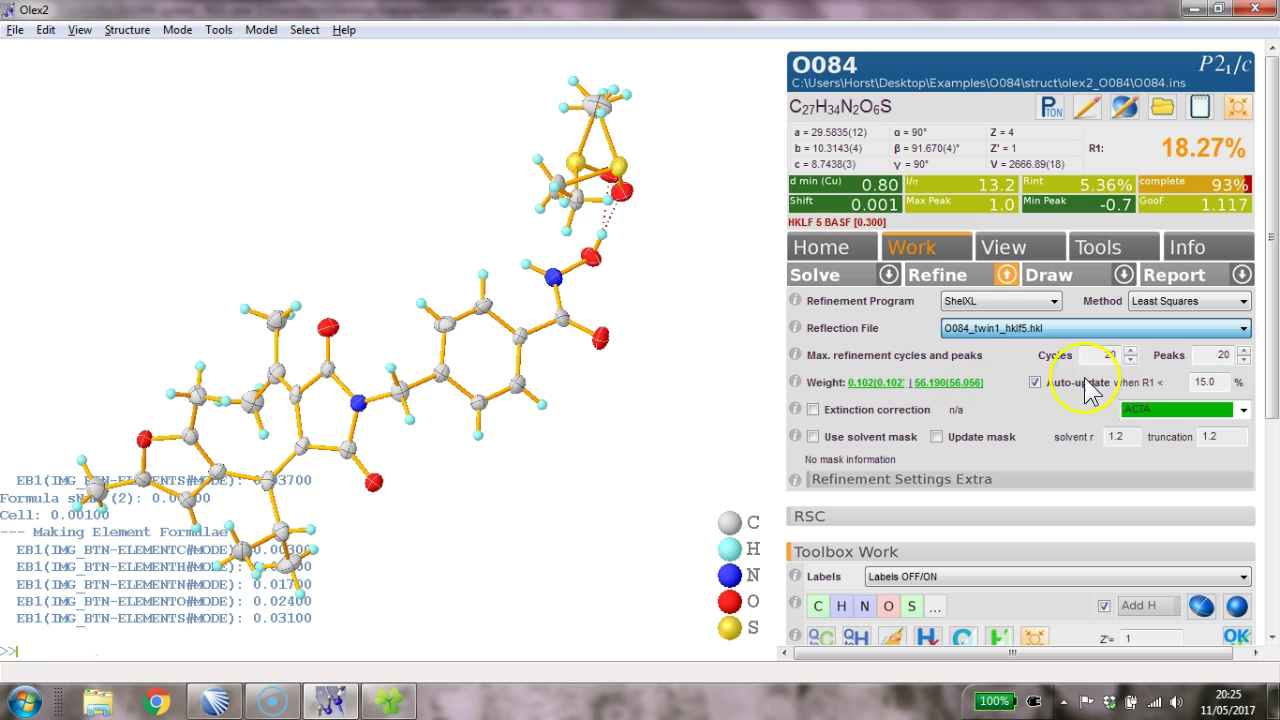
pyautogui.click(965, 285)
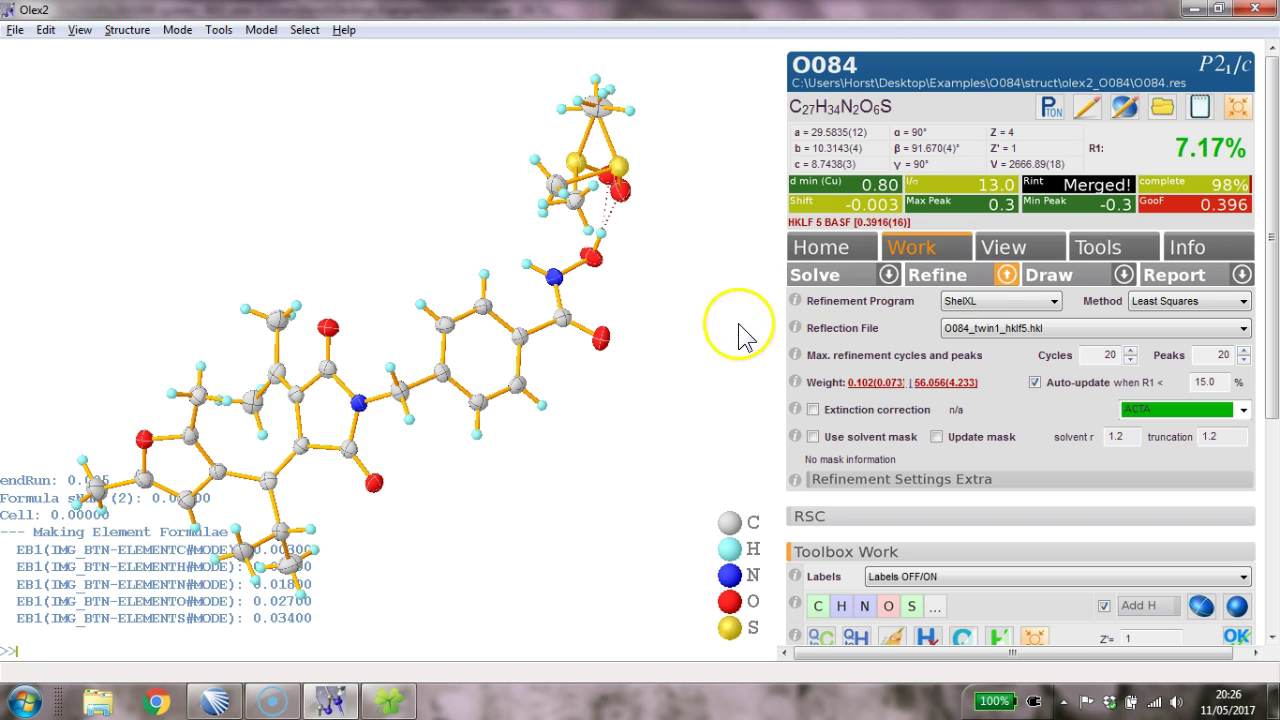
# Refine O084 again to converge at R1 7.13%, GooF 1.135 and BASF 0.3902(17)
pyautogui.moveTo(714, 352); pyautogui.dragTo(668, 312)
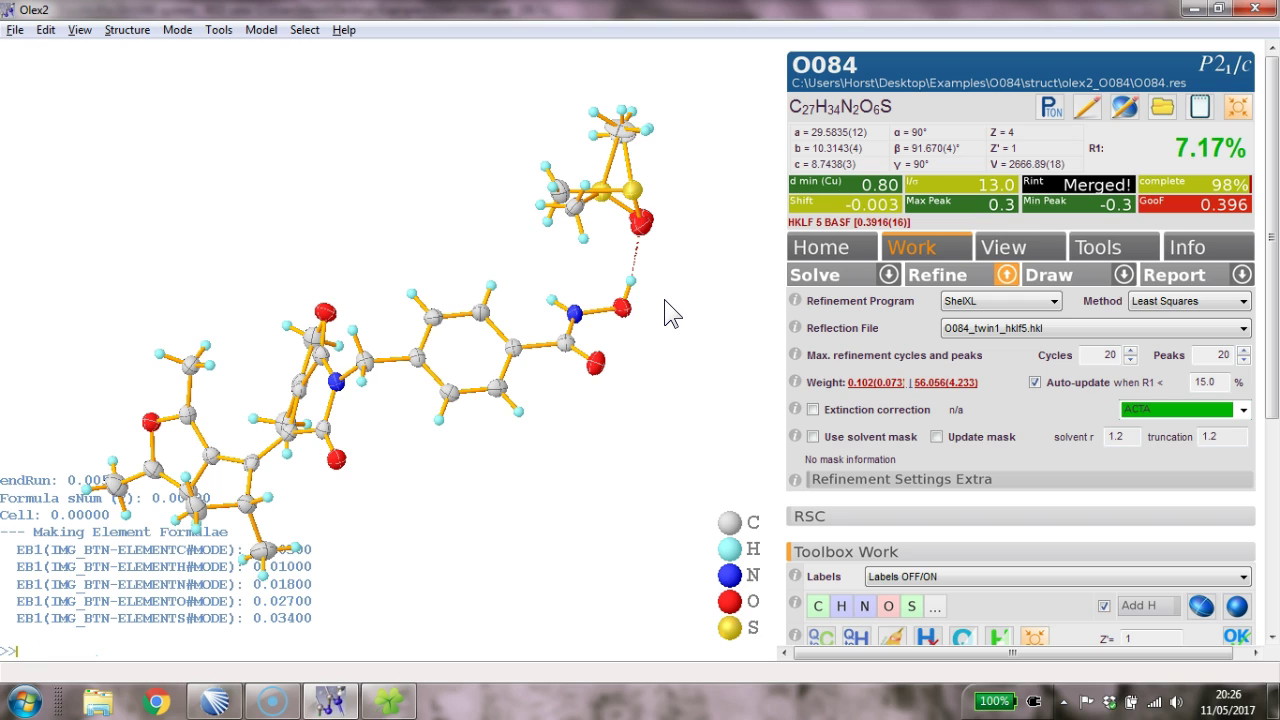
pyautogui.click(729, 281)
pyautogui.moveTo(709, 394); pyautogui.dragTo(709, 368)
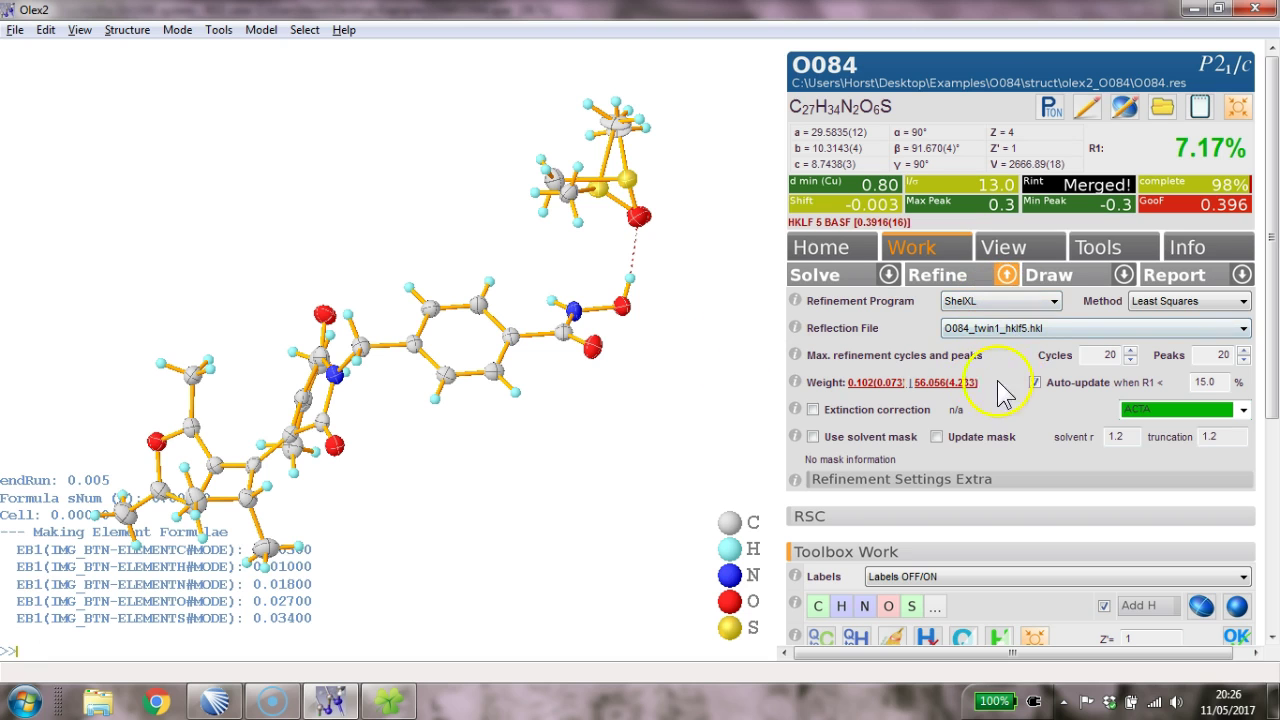
pyautogui.click(969, 287)
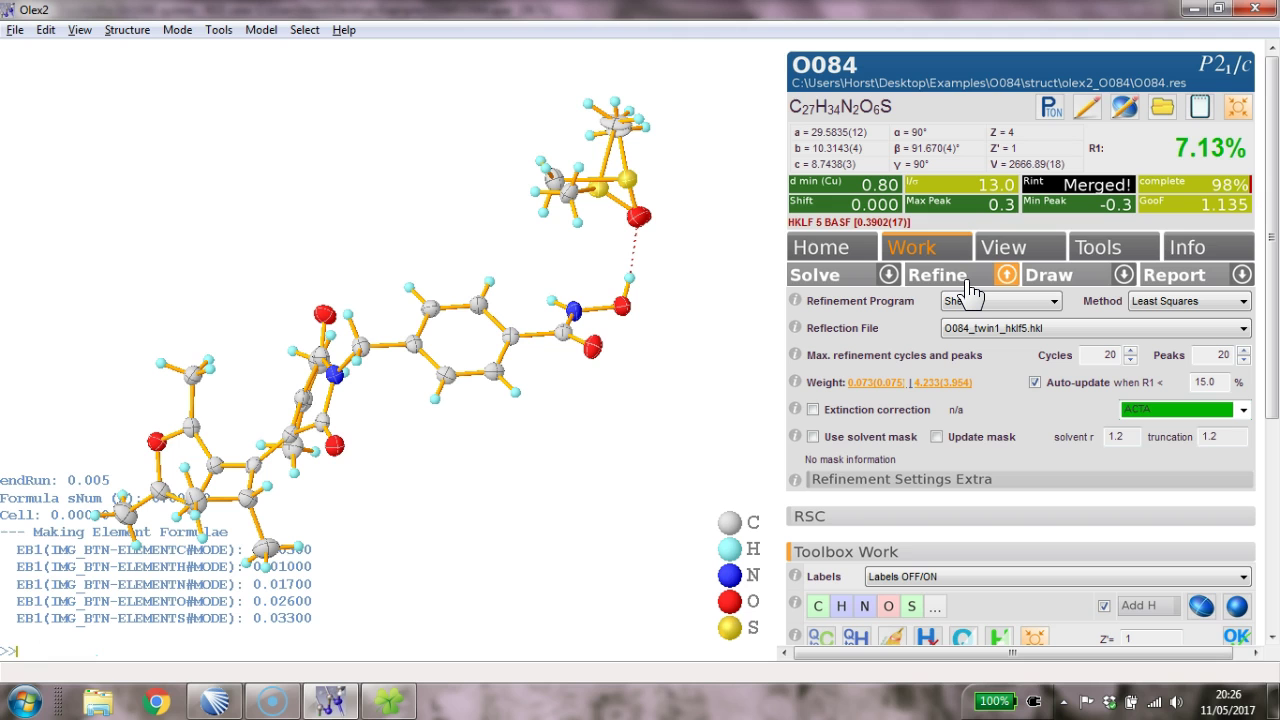
pyautogui.moveTo(737, 391); pyautogui.dragTo(563, 294)
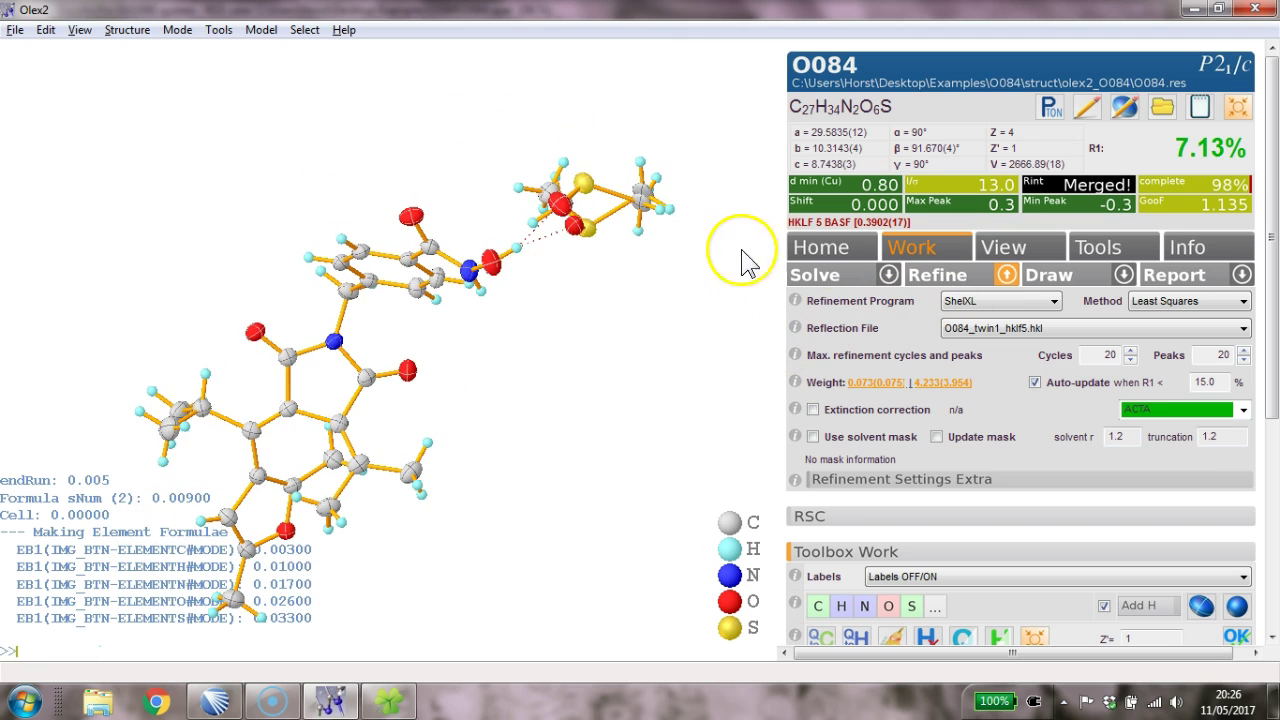